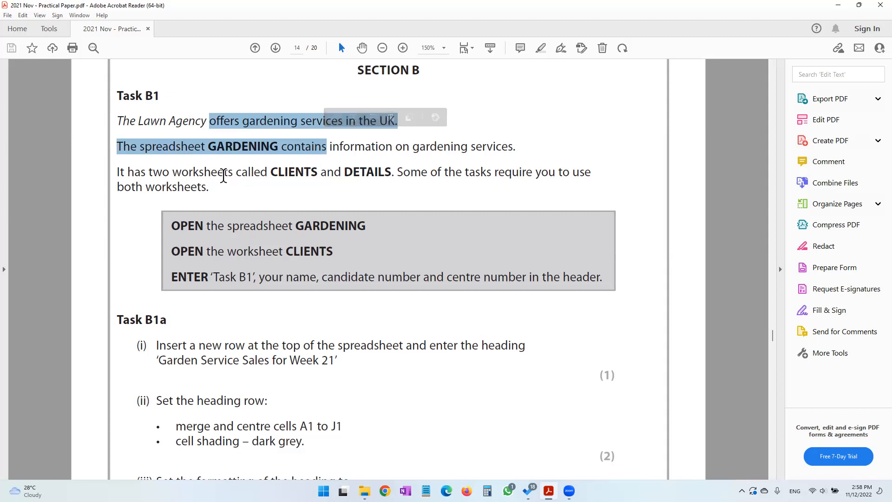
Read the Task B1 introduction in the practical paper and open the GARDENING workbook from the 2021 November folder in Excel
{"action": "left_click_drag", "start_coordinate": [117, 96], "coordinate": [398, 127]}
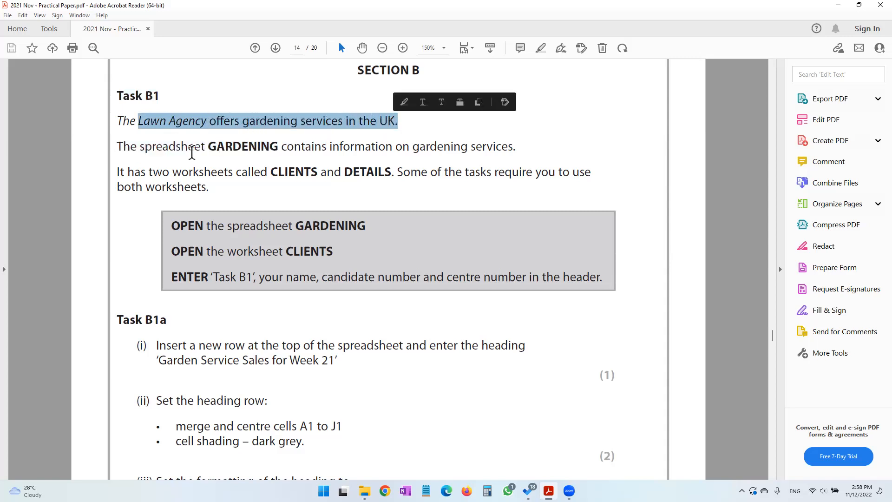
{"action": "left_click_drag", "start_coordinate": [207, 148], "coordinate": [266, 152]}
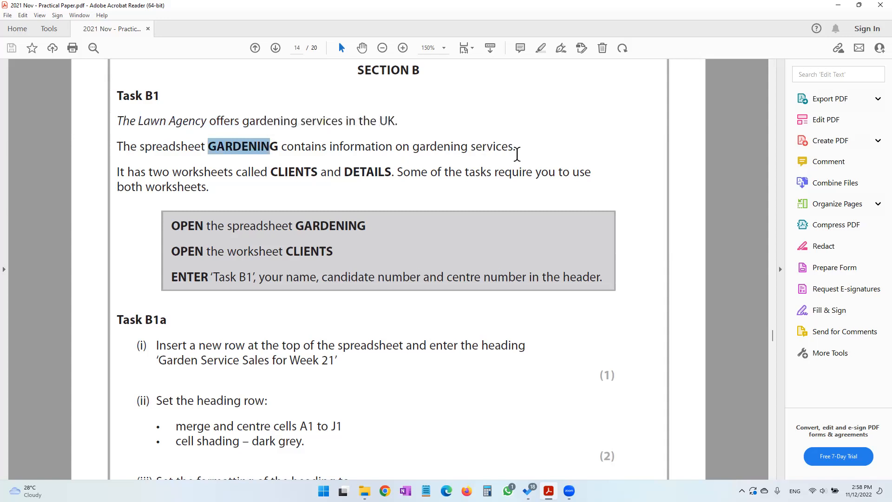
{"action": "left_click", "coordinate": [364, 491]}
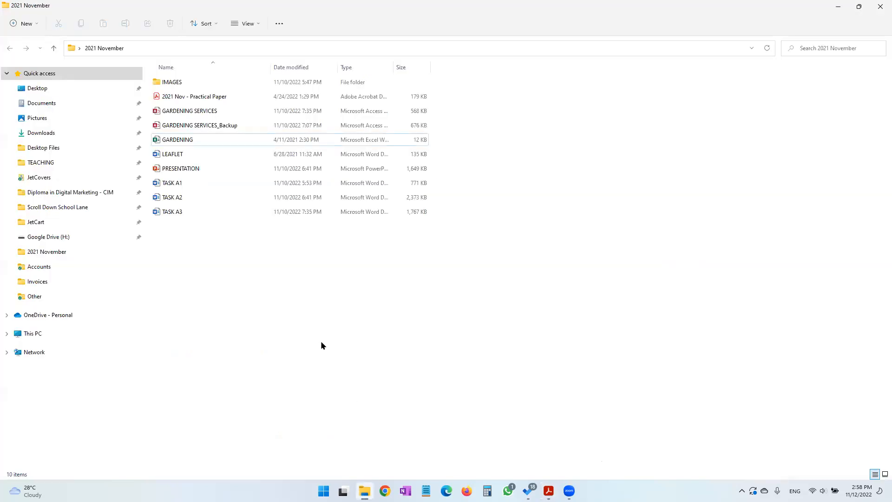
{"action": "left_click", "coordinate": [229, 139]}
{"action": "double_click", "coordinate": [229, 139]}
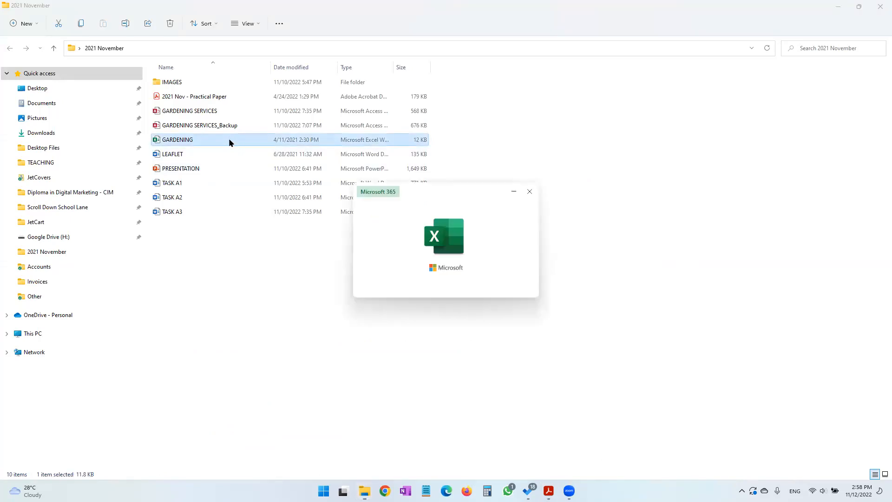
{"action": "left_click", "coordinate": [158, 163]}
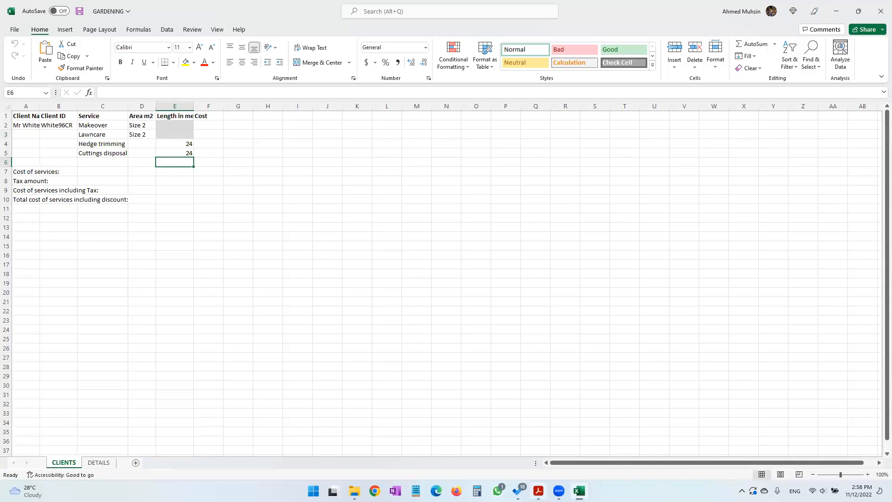
Compare the workbook's CLIENTS and DETAILS worksheets with the practical paper in Acrobat Reader and read the instructions for opening the spreadsheet
{"action": "left_click", "coordinate": [538, 491]}
{"action": "left_click_drag", "start_coordinate": [156, 174], "coordinate": [267, 173]}
{"action": "left_click", "coordinate": [289, 172]}
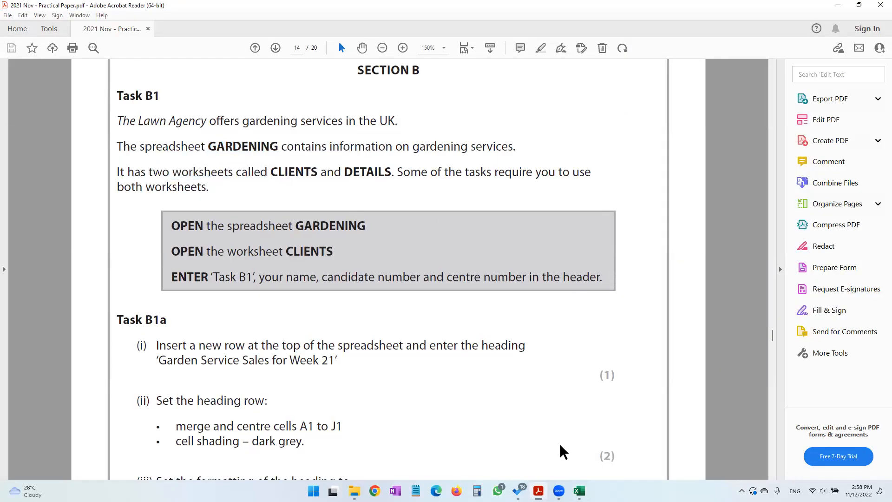
{"action": "left_click", "coordinate": [578, 491]}
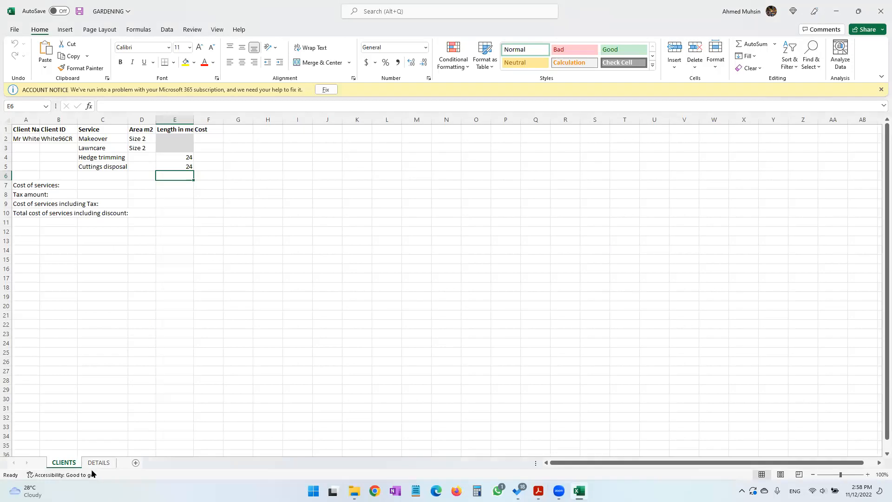
{"action": "left_click", "coordinate": [880, 90]}
{"action": "left_click", "coordinate": [539, 491]}
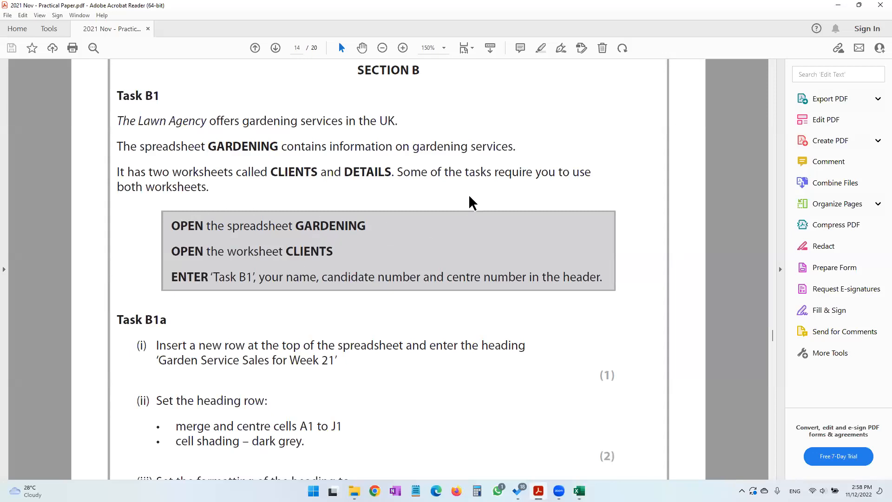
{"action": "left_click_drag", "start_coordinate": [431, 172], "coordinate": [591, 176]}
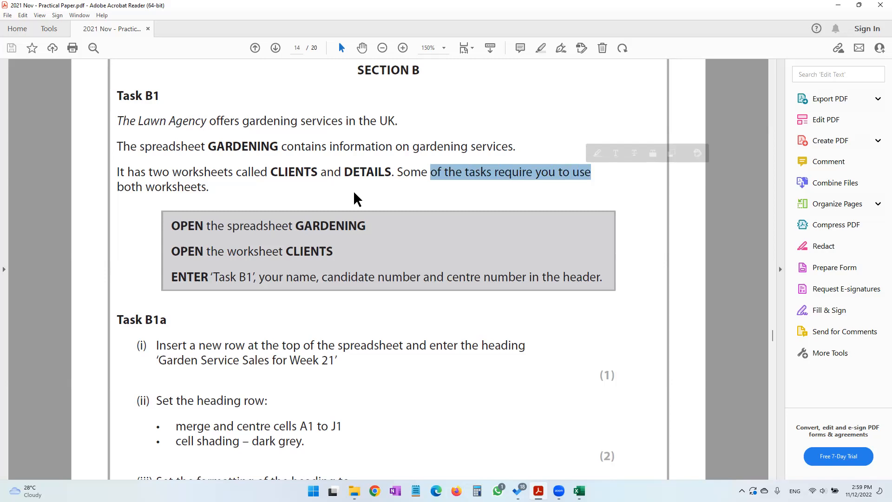
{"action": "triple_click", "coordinate": [188, 226]}
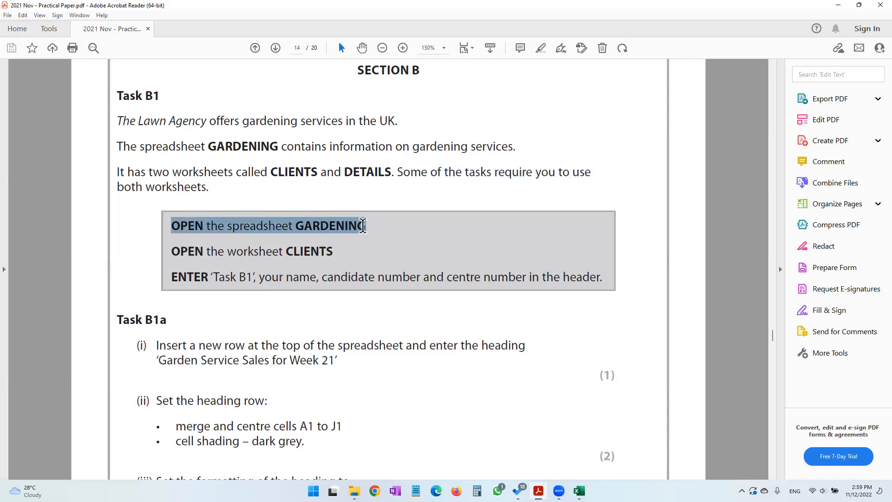
{"action": "left_click", "coordinate": [282, 226]}
{"action": "left_click_drag", "start_coordinate": [207, 258], "coordinate": [334, 256]}
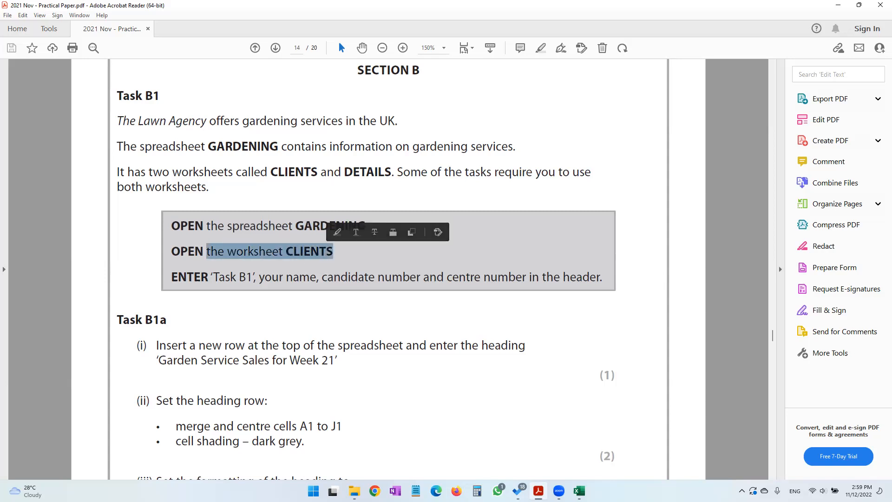
Switch to the GARDENING workbook in Excel and zoom the CLIENTS worksheet to 170%
{"action": "left_click", "coordinate": [579, 491]}
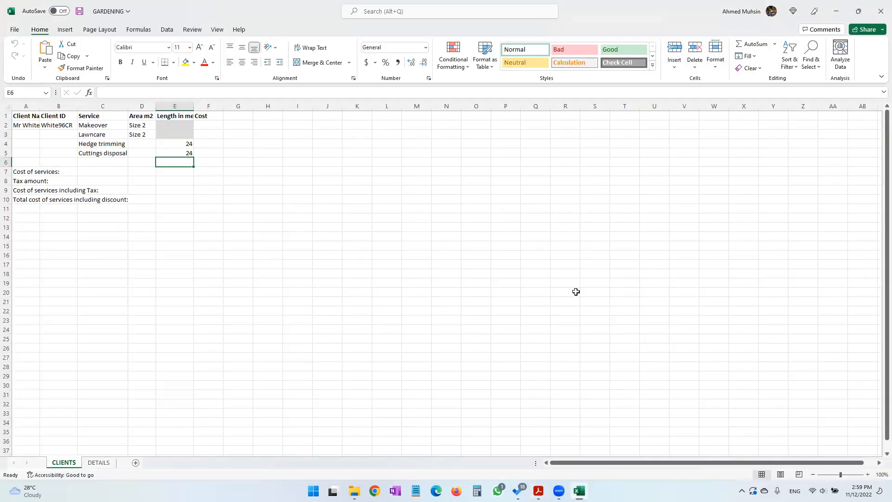
{"action": "left_click", "coordinate": [181, 181]}
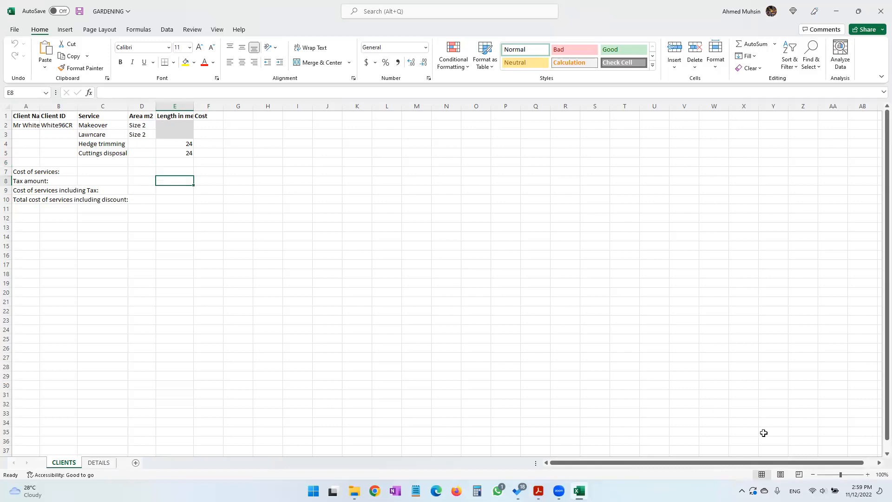
{"action": "left_click", "coordinate": [868, 475]}
{"action": "left_click", "coordinate": [868, 475]}
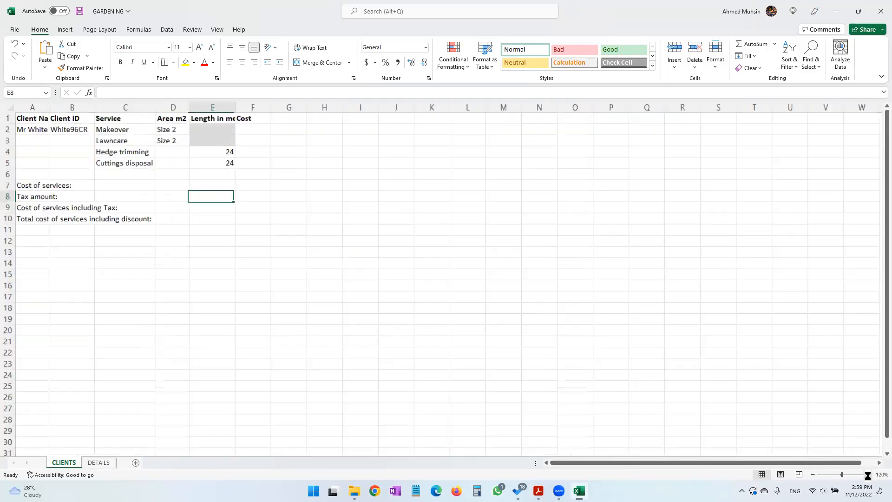
{"action": "left_click", "coordinate": [867, 475]}
{"action": "left_click", "coordinate": [868, 475]}
{"action": "left_click", "coordinate": [868, 475]}
{"action": "left_click", "coordinate": [867, 475]}
{"action": "left_click", "coordinate": [868, 475]}
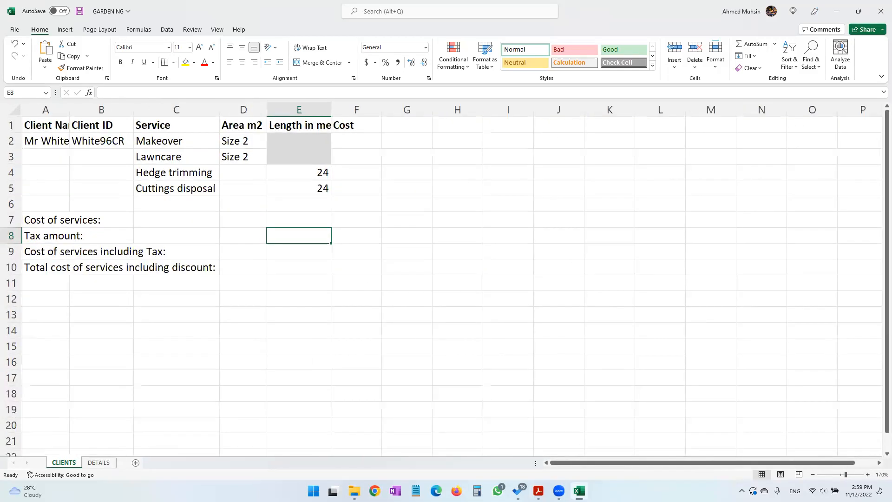
Add a centre page header to the CLIENTS worksheet containing "Task B1", the candidate's name, candidate number and centre number
{"action": "left_click", "coordinate": [538, 490]}
{"action": "left_click_drag", "start_coordinate": [214, 277], "coordinate": [318, 278]}
{"action": "left_click_drag", "start_coordinate": [376, 287], "coordinate": [416, 291]}
{"action": "left_click_drag", "start_coordinate": [501, 278], "coordinate": [553, 282]}
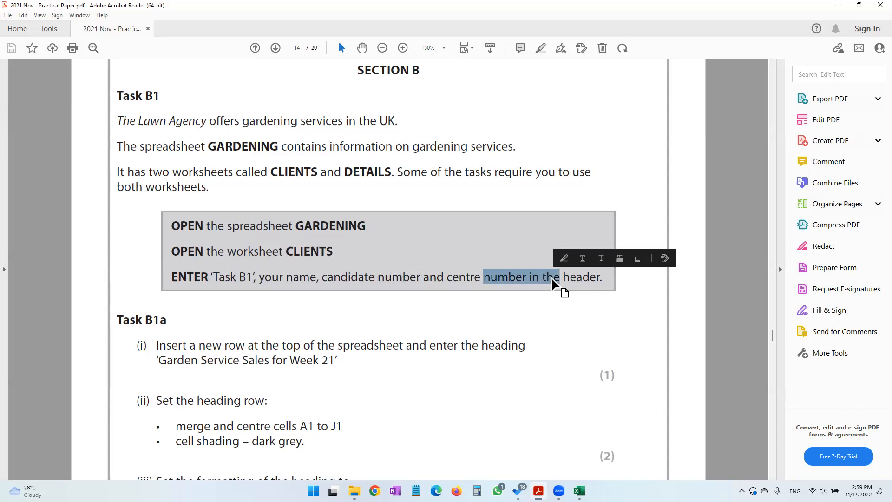
{"action": "left_click", "coordinate": [579, 491]}
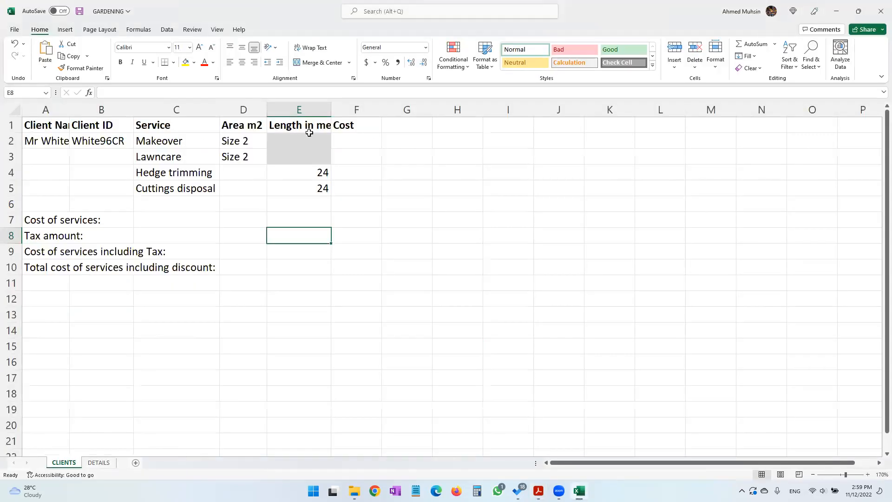
{"action": "left_click", "coordinate": [66, 30]}
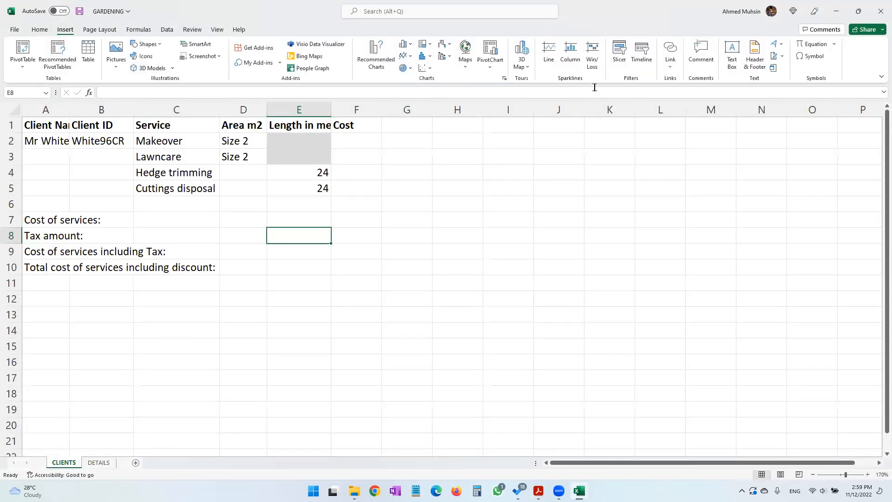
{"action": "left_click", "coordinate": [759, 68]}
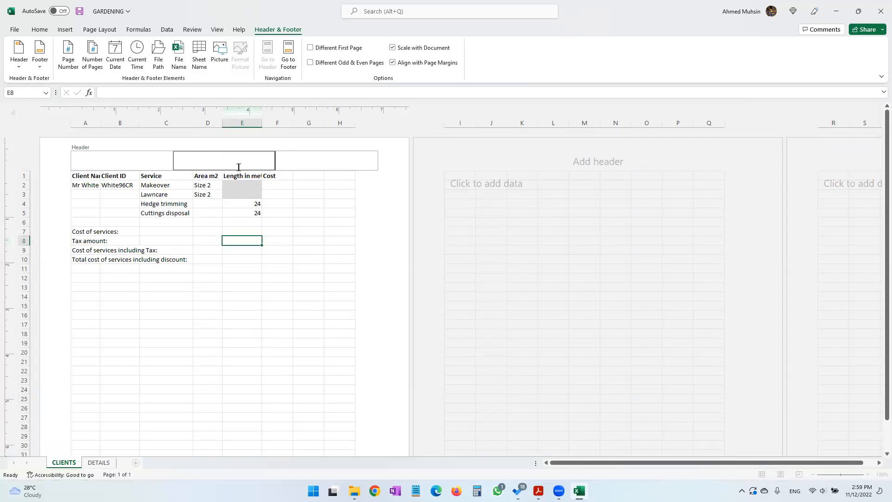
{"action": "type", "text": "B1 Ahmed 1234 1234"}
{"action": "left_click", "coordinate": [245, 272]}
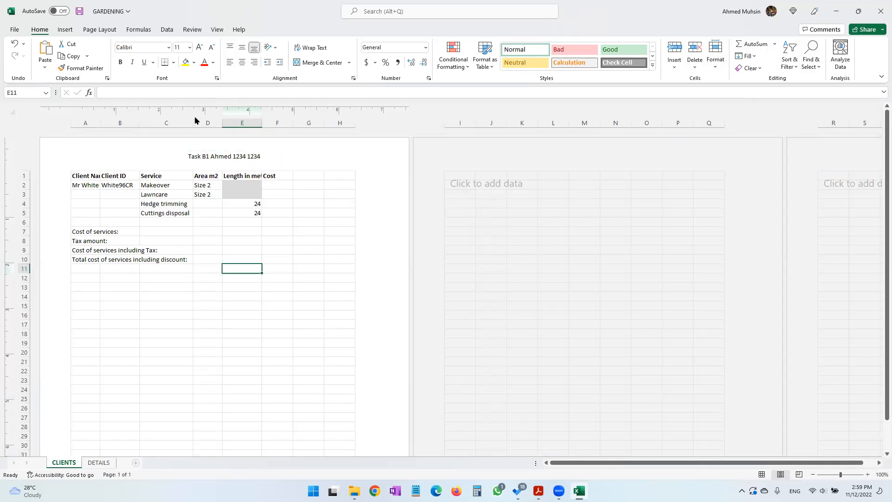
Recheck the header instruction in the practical paper and return the CLIENTS worksheet to Normal view
{"action": "left_click", "coordinate": [538, 491]}
{"action": "left_click_drag", "start_coordinate": [259, 279], "coordinate": [589, 290]}
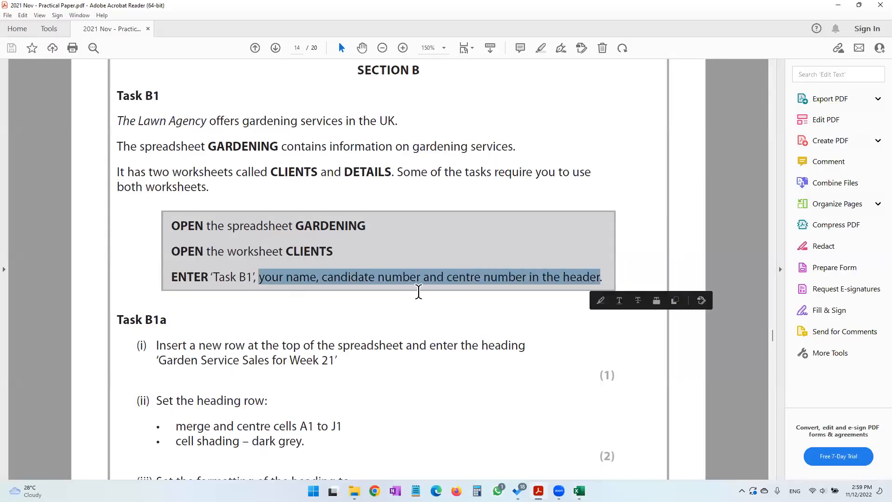
{"action": "left_click", "coordinate": [837, 9]}
{"action": "left_click", "coordinate": [179, 299]}
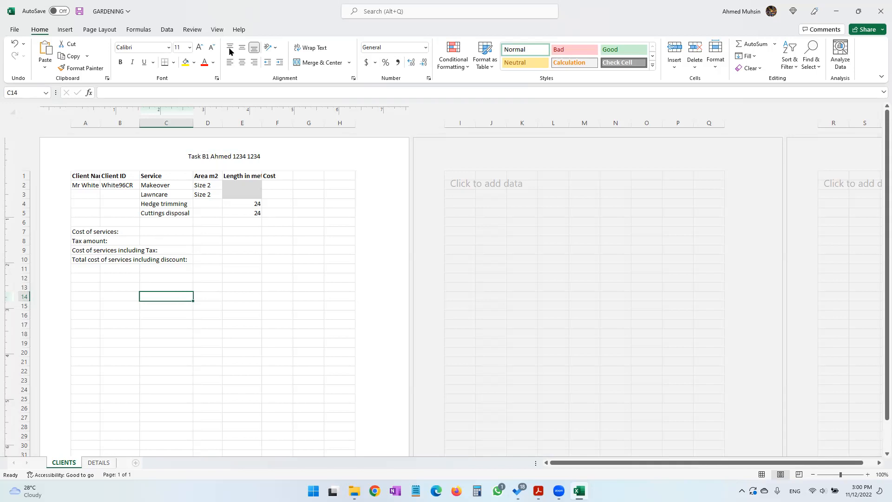
{"action": "left_click", "coordinate": [218, 30]}
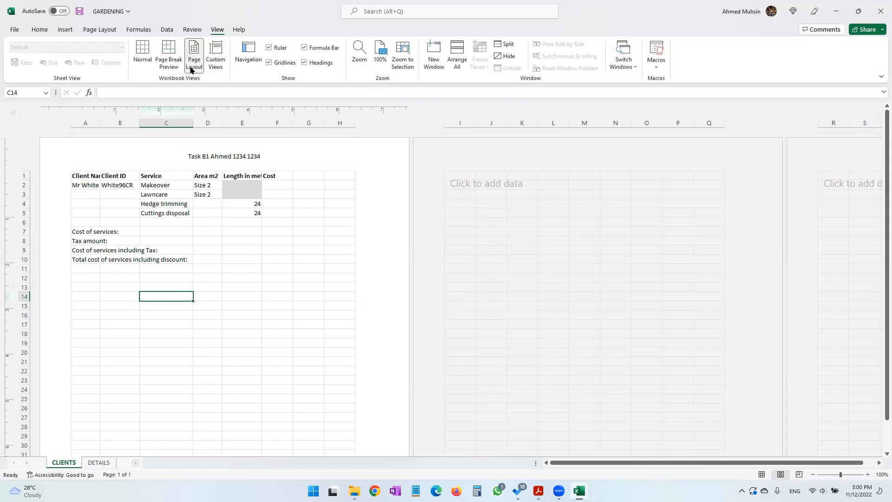
{"action": "left_click", "coordinate": [138, 59]}
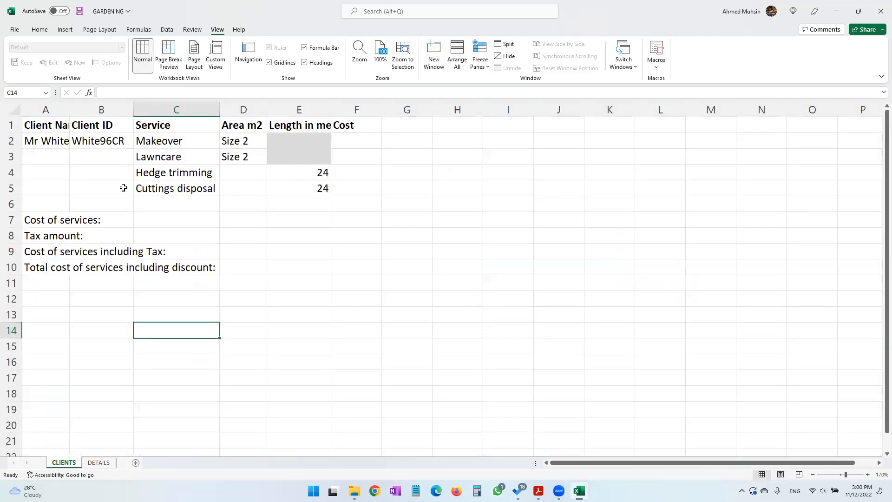
{"action": "left_click", "coordinate": [182, 237]}
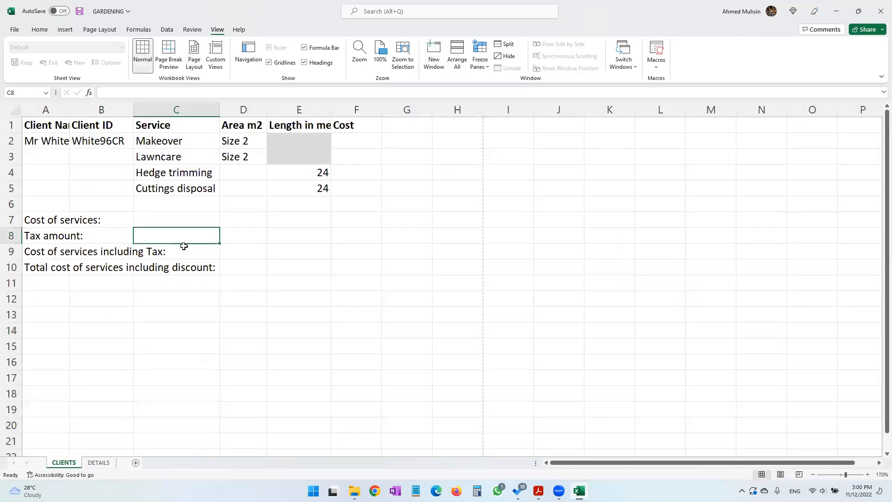
Read Task B1a (i) in the practical paper and insert an entire row above the column headings on the CLIENTS worksheet
{"action": "left_click", "coordinate": [539, 491]}
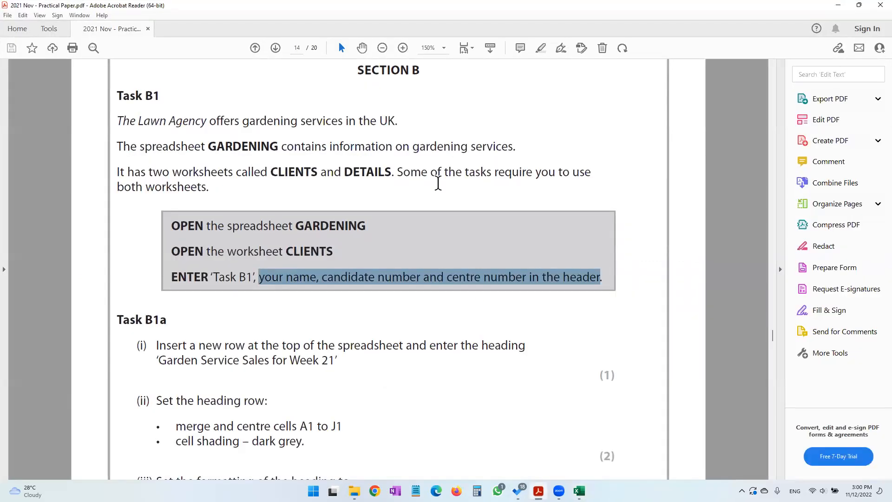
{"action": "left_click_drag", "start_coordinate": [156, 345], "coordinate": [528, 353]}
{"action": "left_click_drag", "start_coordinate": [161, 361], "coordinate": [331, 364]}
{"action": "left_click", "coordinate": [315, 346]}
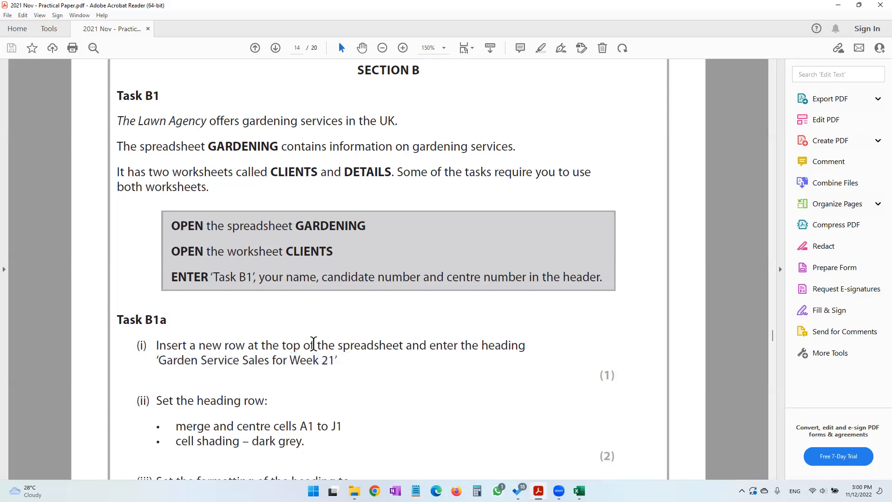
{"action": "key", "text": "alt+Tab"}
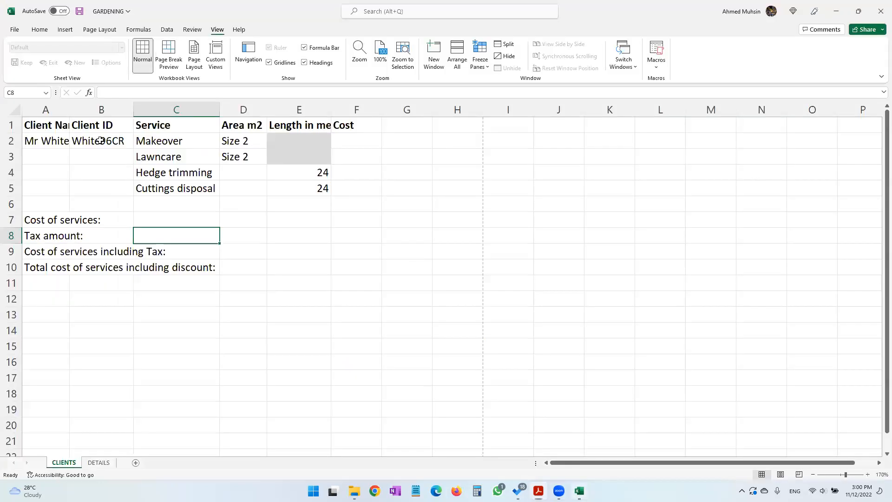
{"action": "left_click", "coordinate": [42, 125]}
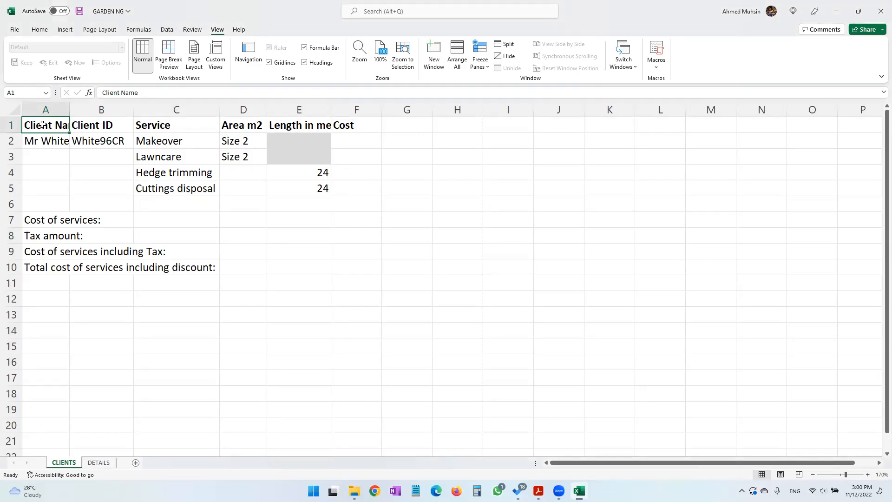
{"action": "right_click", "coordinate": [41, 124]}
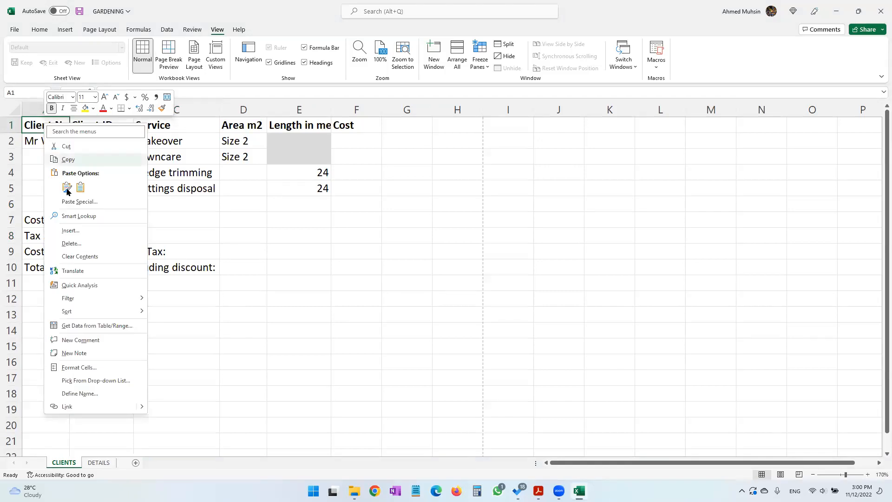
{"action": "left_click", "coordinate": [65, 232]}
{"action": "left_click", "coordinate": [55, 252]}
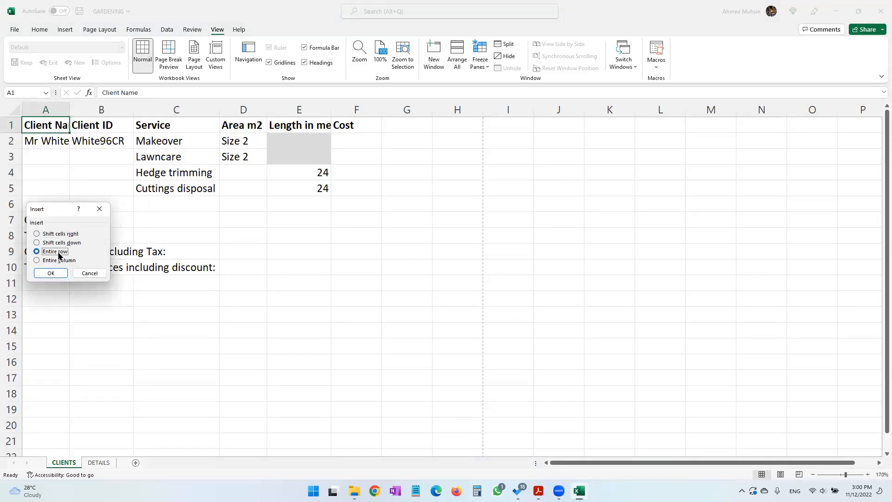
{"action": "left_click", "coordinate": [51, 274]}
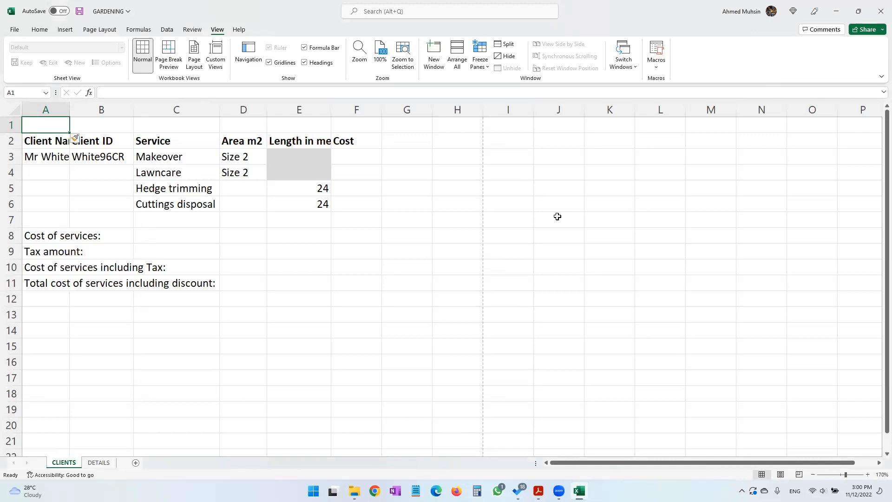
Check the heading wording in the practical paper and enter "Garden Week Sales for Week 21" in cell A1 of the CLIENTS worksheet
{"action": "key", "text": "alt+Tab"}
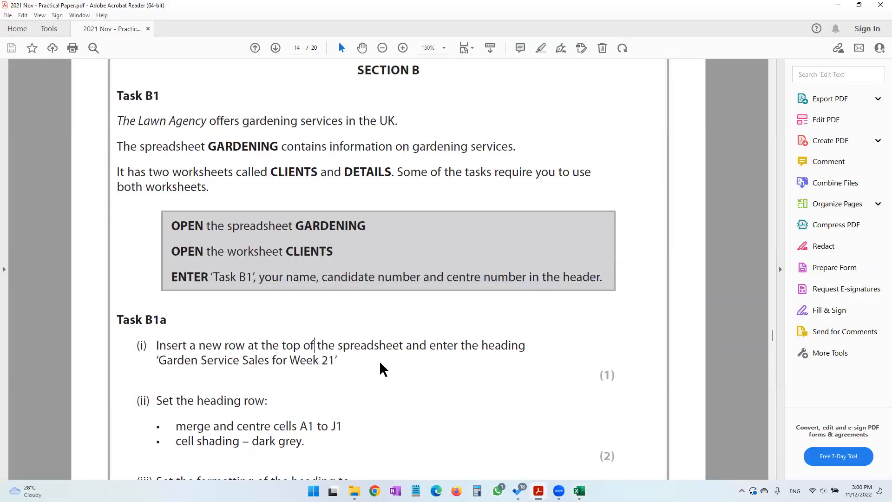
{"action": "left_click", "coordinate": [579, 491]}
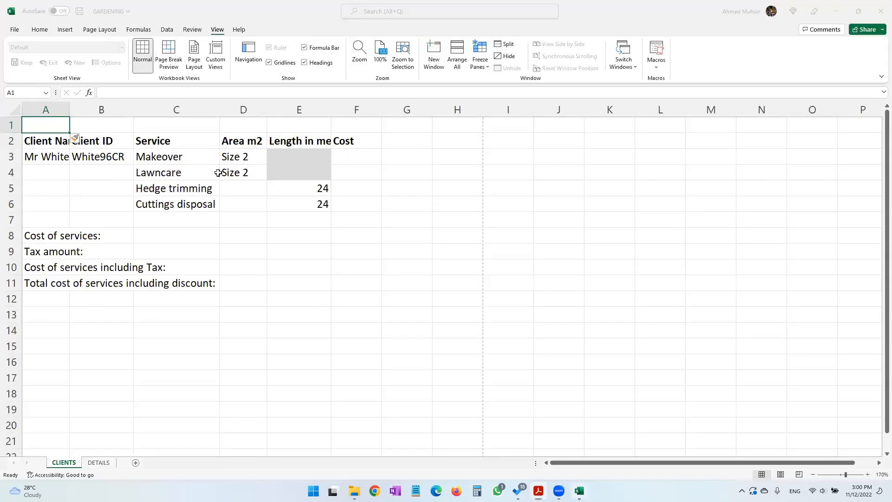
{"action": "double_click", "coordinate": [47, 126]}
{"action": "type", "text": "Garden Week Sales"}
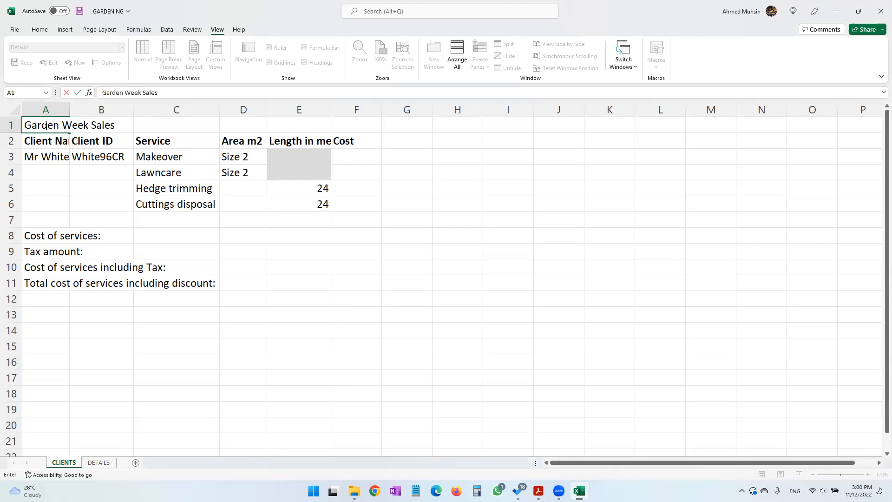
{"action": "type", "text": " for Week 21"}
{"action": "key", "text": "Return"}
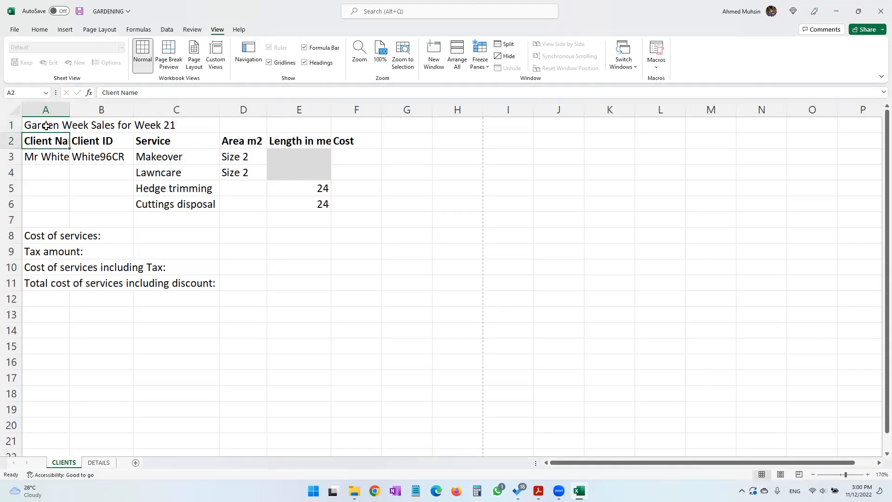
Compare the heading with the practical paper and correct the text in A1 to "Garden Service Sales for Week 21"
{"action": "left_click", "coordinate": [538, 491]}
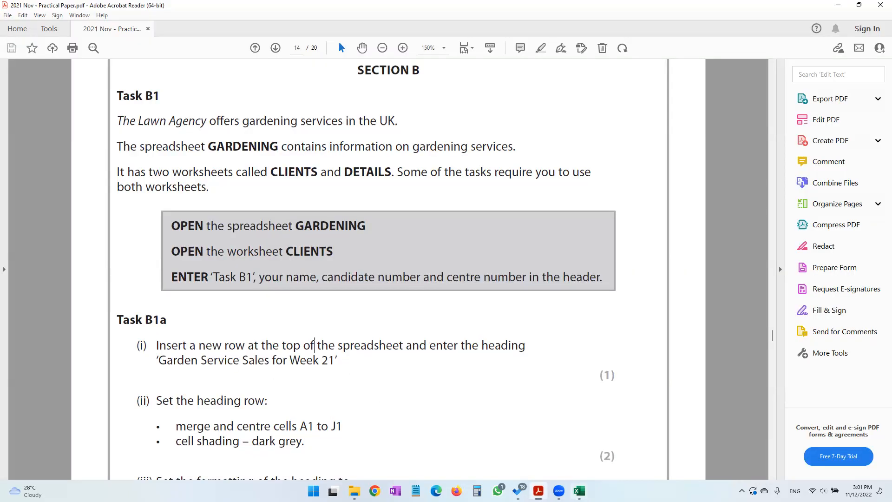
{"action": "left_click", "coordinate": [579, 490]}
{"action": "double_click", "coordinate": [64, 124]}
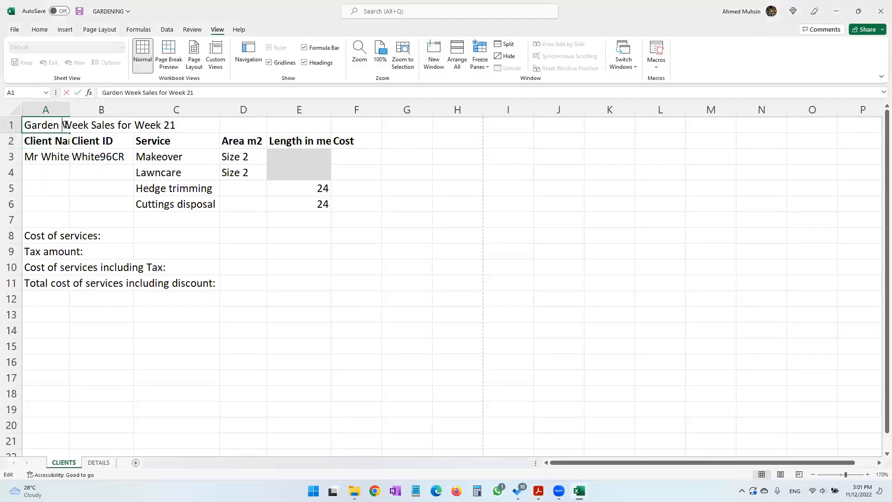
{"action": "double_click", "coordinate": [69, 124]}
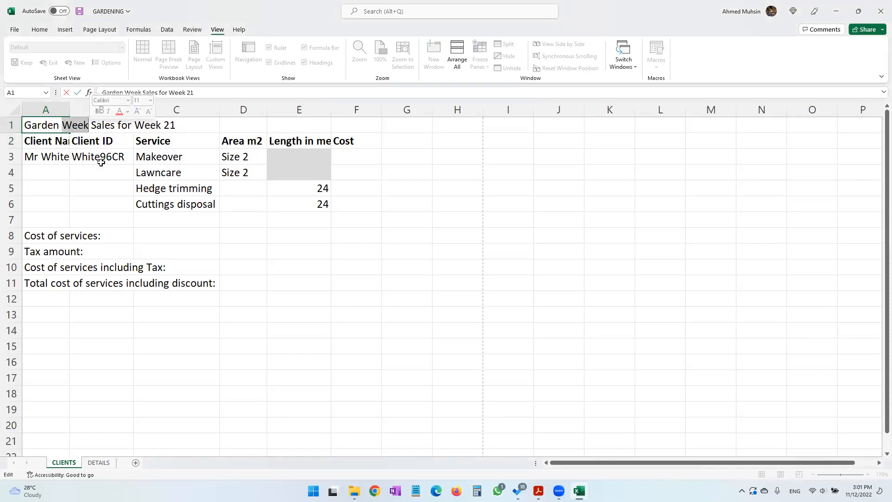
{"action": "type", "text": "Servic"}
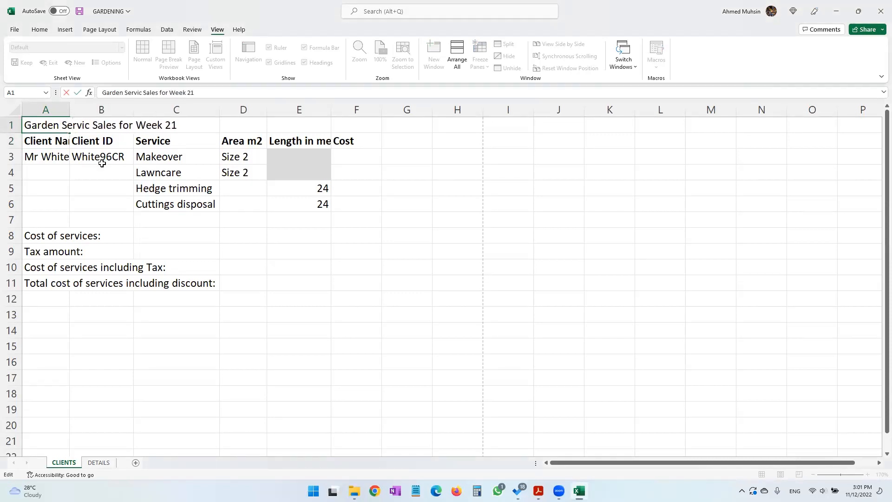
{"action": "type", "text": "e"}
{"action": "key", "text": "Return"}
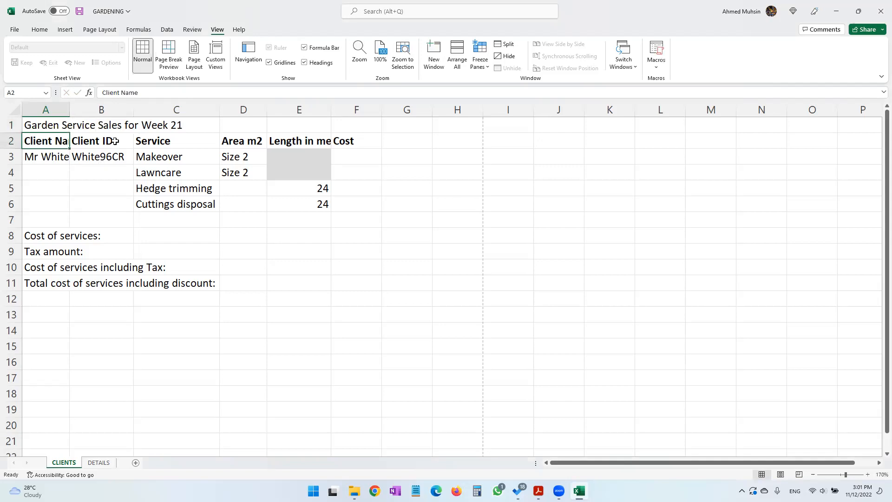
{"action": "left_click", "coordinate": [50, 123]}
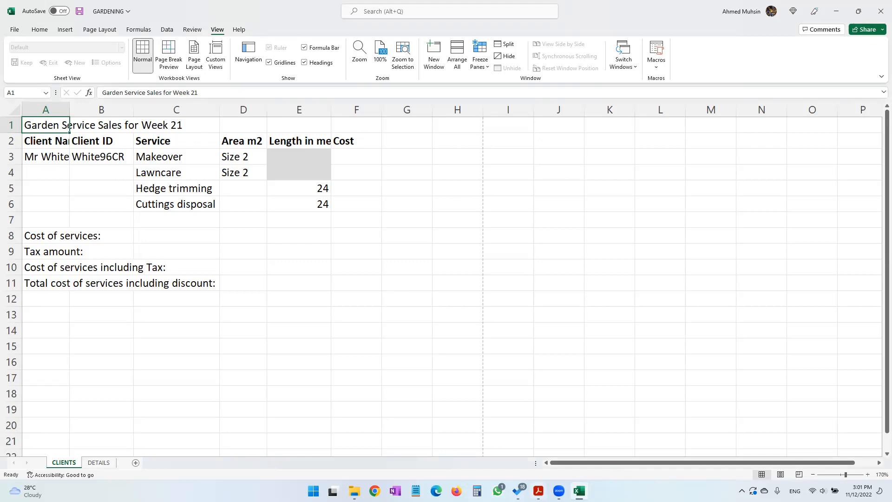
Read Task B1a (ii) in the practical paper and merge and centre cells A1 to J1 on the CLIENTS worksheet
{"action": "left_click", "coordinate": [538, 491]}
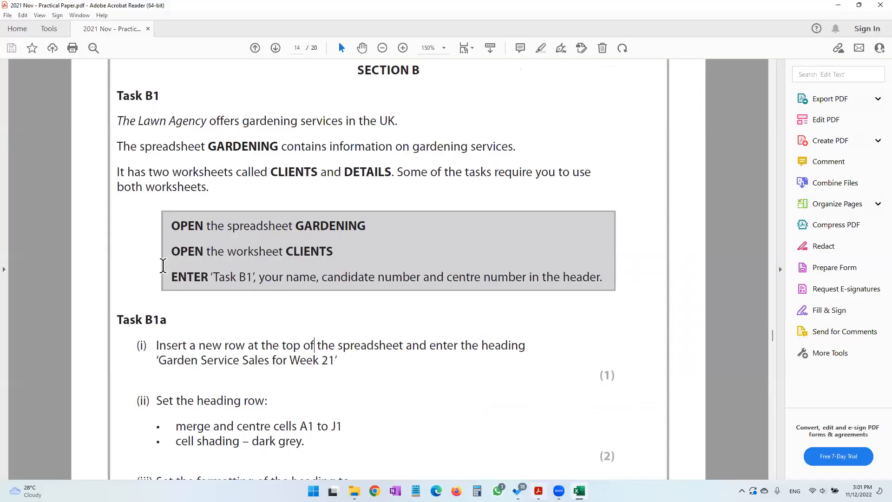
{"action": "left_click_drag", "start_coordinate": [156, 346], "coordinate": [339, 366]}
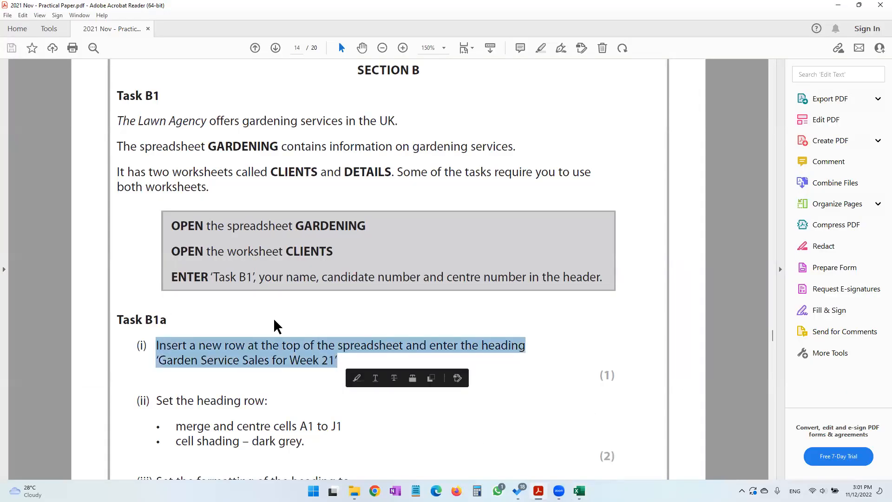
{"action": "scroll", "coordinate": [284, 331], "scroll_direction": "down", "scroll_amount": 3}
{"action": "left_click_drag", "start_coordinate": [156, 296], "coordinate": [271, 298]}
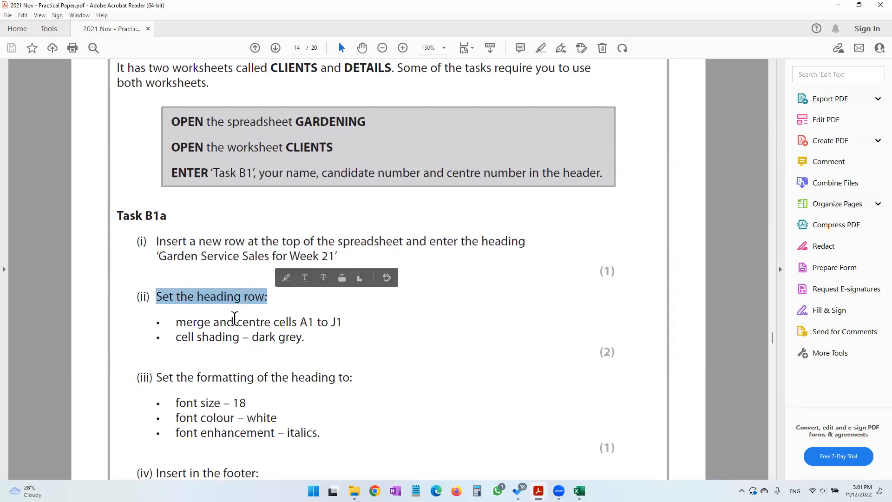
{"action": "left_click_drag", "start_coordinate": [176, 337], "coordinate": [342, 322]}
{"action": "left_click_drag", "start_coordinate": [219, 338], "coordinate": [306, 338]}
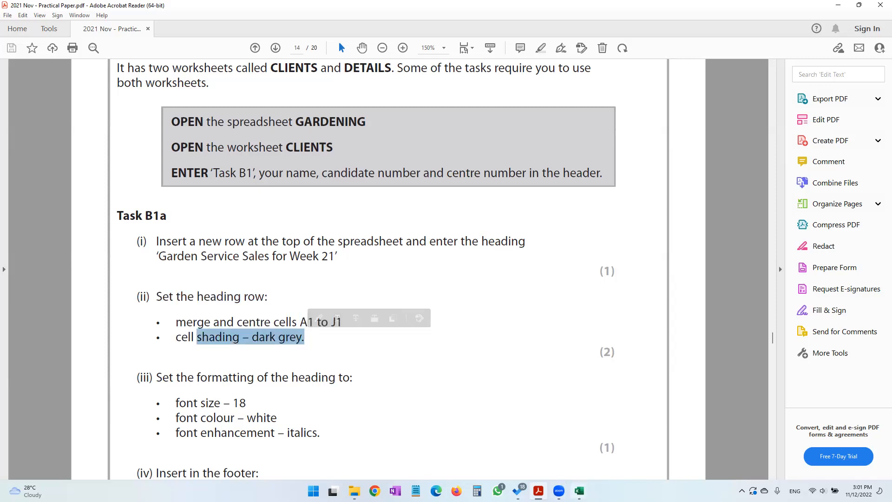
{"action": "key", "text": "alt+Tab"}
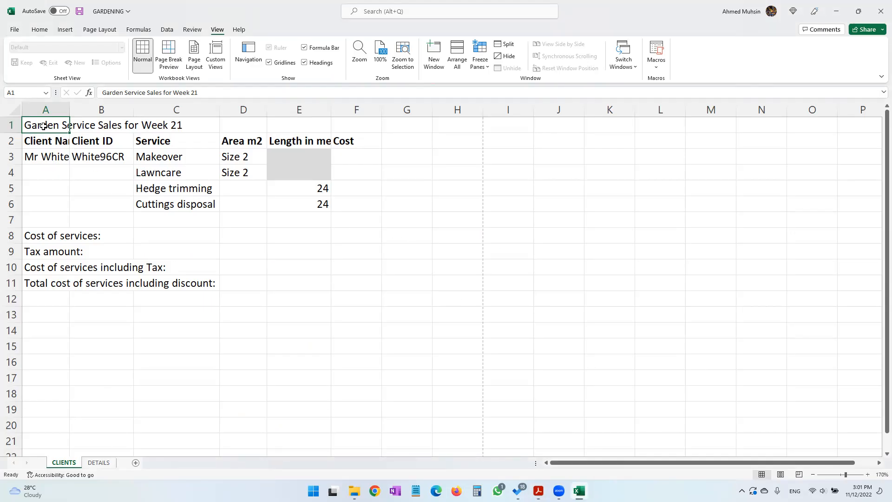
{"action": "left_click_drag", "start_coordinate": [43, 126], "coordinate": [558, 129]}
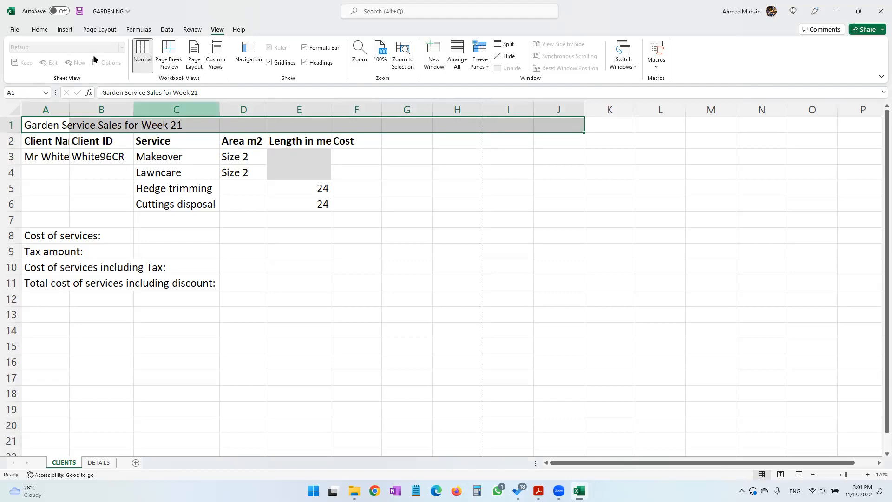
{"action": "left_click", "coordinate": [48, 29]}
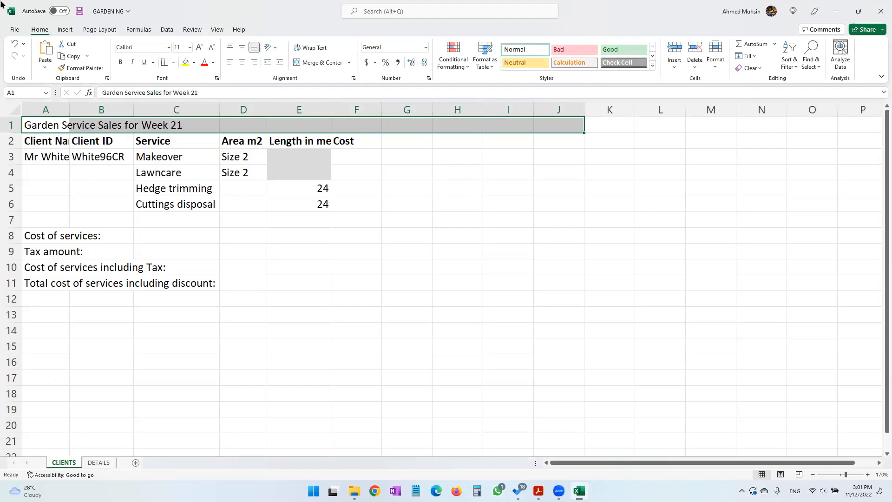
{"action": "left_click", "coordinate": [314, 67]}
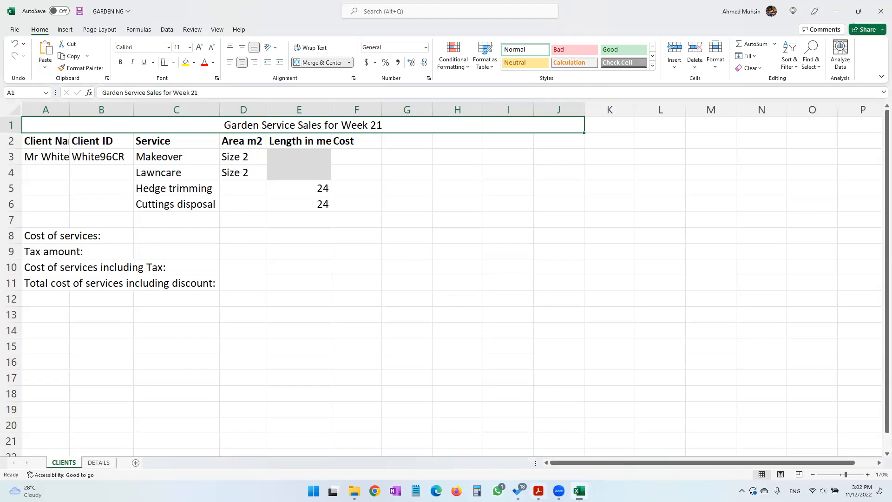
Recheck the shading instruction in the practical paper and fill the merged heading cell with dark grey
{"action": "left_click", "coordinate": [539, 491]}
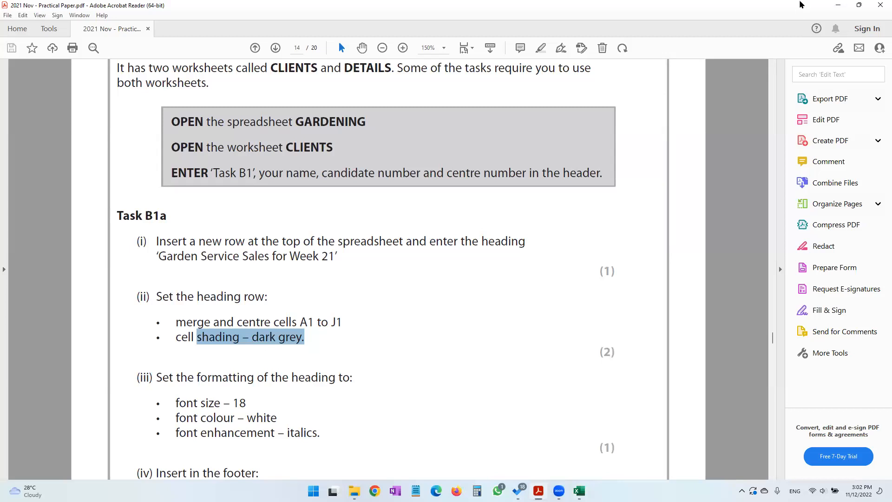
{"action": "left_click", "coordinate": [837, 8]}
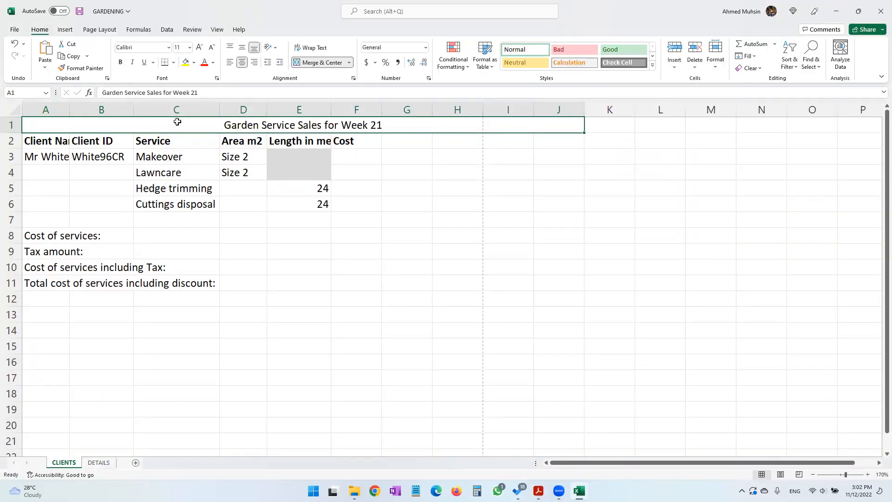
{"action": "left_click", "coordinate": [193, 63]}
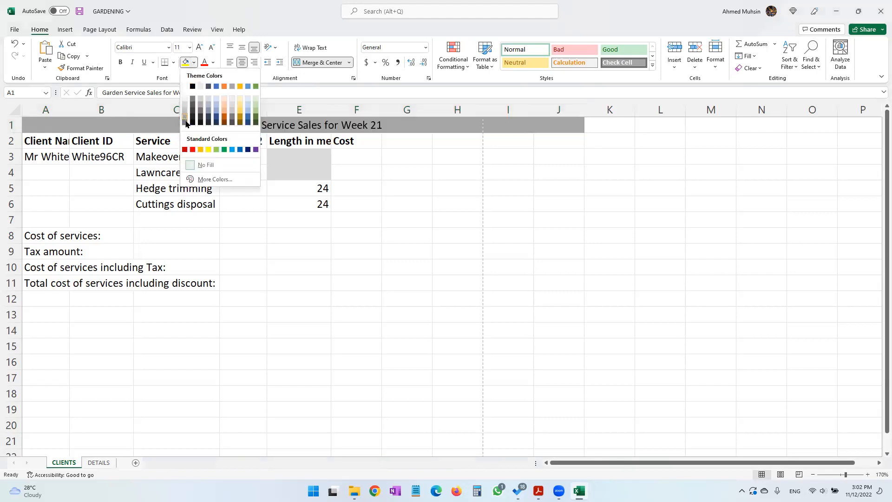
{"action": "left_click", "coordinate": [186, 122]}
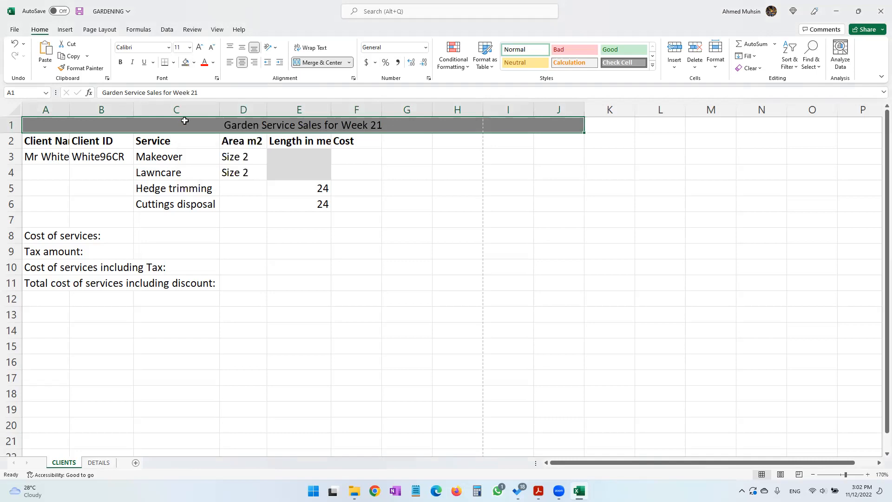
Read Task B1a (iii) in the practical paper and set the heading's font size to 18 on the CLIENTS worksheet
{"action": "key", "text": "alt+Tab"}
{"action": "scroll", "coordinate": [309, 237], "scroll_direction": "down", "scroll_amount": 3}
{"action": "left_click_drag", "start_coordinate": [177, 272], "coordinate": [353, 274]}
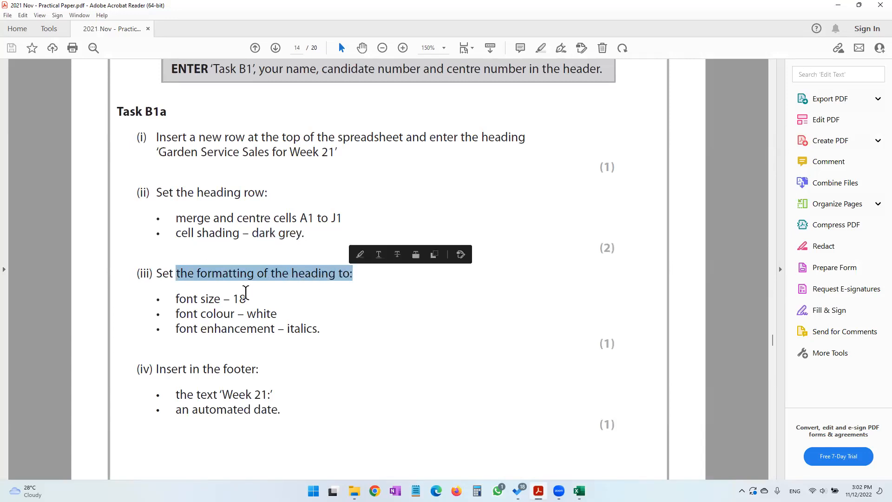
{"action": "left_click_drag", "start_coordinate": [235, 299], "coordinate": [326, 333]}
{"action": "left_click", "coordinate": [251, 315]}
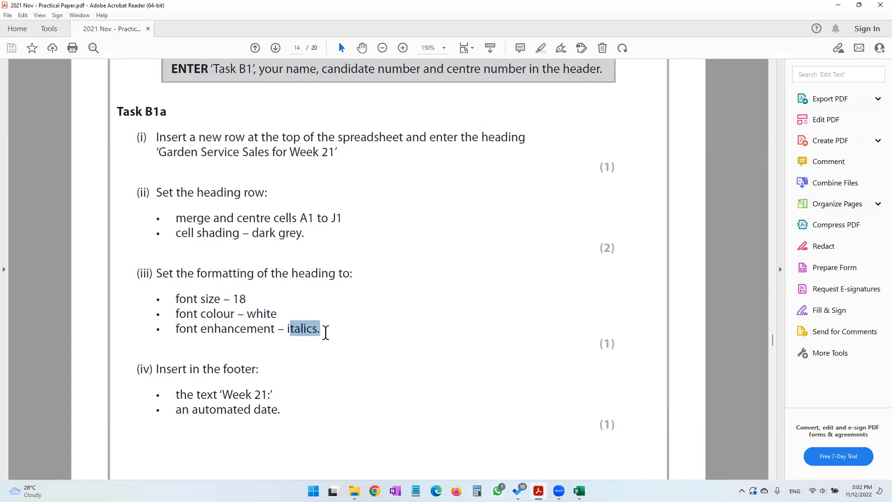
{"action": "key", "text": "alt+Tab"}
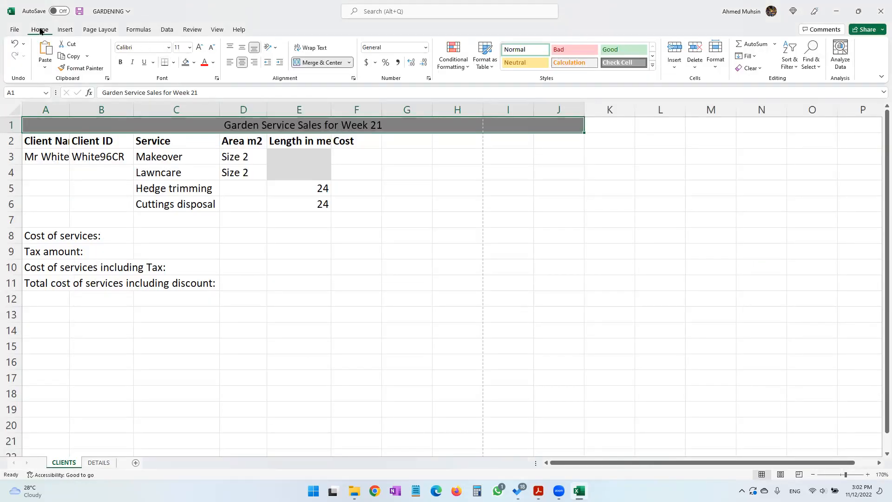
{"action": "left_click", "coordinate": [181, 49]}
{"action": "type", "text": "18"}
{"action": "key", "text": "Return"}
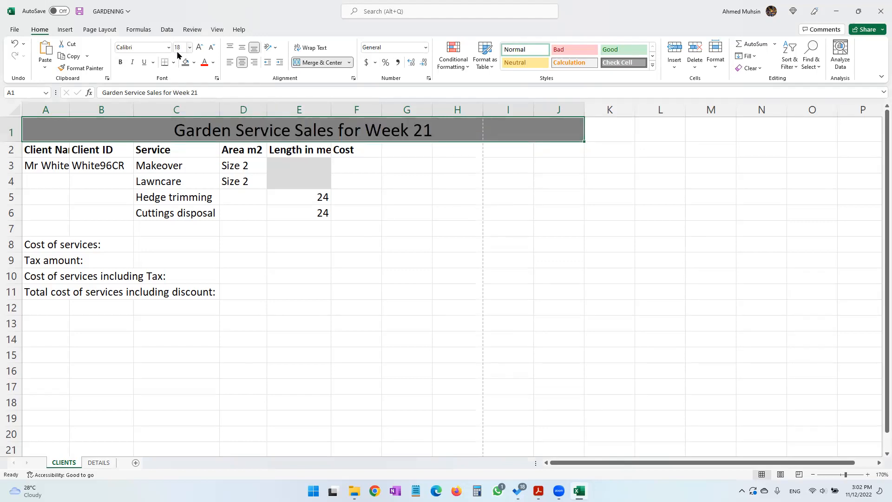
Set the heading's font colour to white and make it italic, rechecking the font enhancement in the practical paper
{"action": "left_click", "coordinate": [213, 63]}
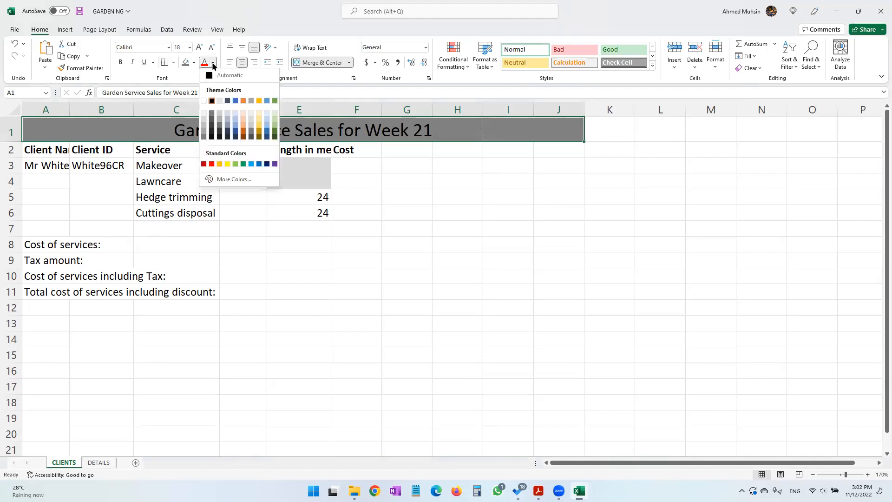
{"action": "left_click", "coordinate": [204, 100]}
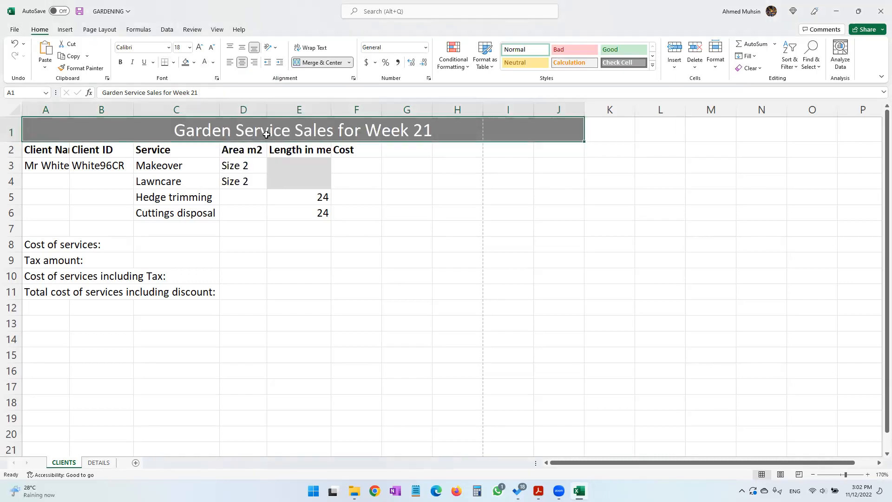
{"action": "left_click", "coordinate": [538, 491]}
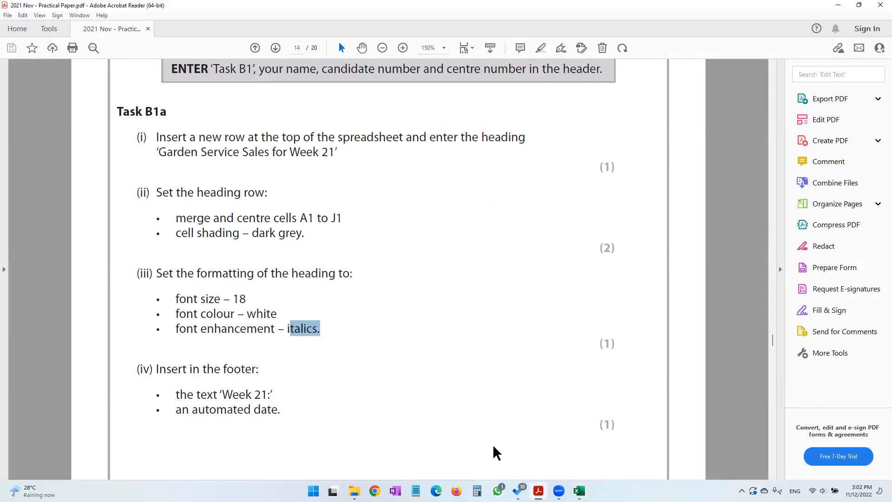
{"action": "left_click", "coordinate": [579, 491]}
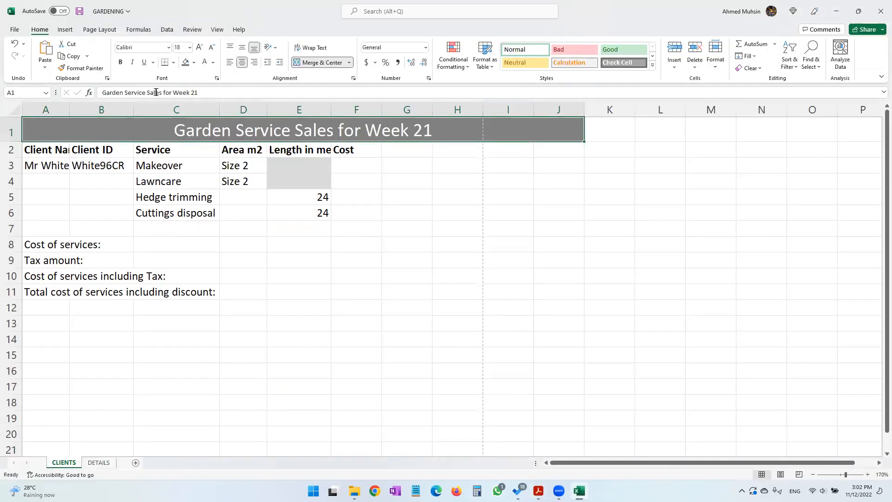
{"action": "left_click", "coordinate": [133, 64]}
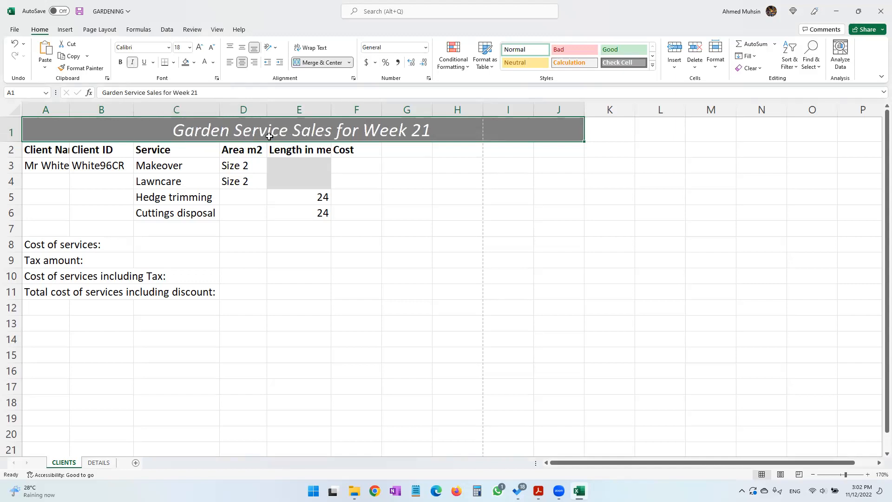
Read the footer requirements of Task B1a (iv) in the practical paper and return to the CLIENTS worksheet
{"action": "left_click", "coordinate": [539, 491]}
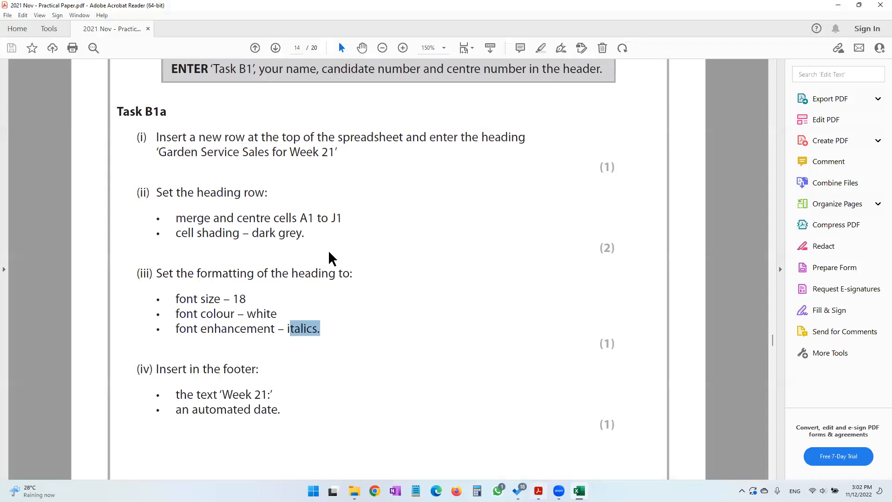
{"action": "scroll", "coordinate": [325, 284], "scroll_direction": "down", "scroll_amount": 2}
{"action": "left_click_drag", "start_coordinate": [205, 265], "coordinate": [261, 265]}
{"action": "left_click_drag", "start_coordinate": [223, 290], "coordinate": [272, 288]}
{"action": "left_click_drag", "start_coordinate": [177, 305], "coordinate": [284, 307]}
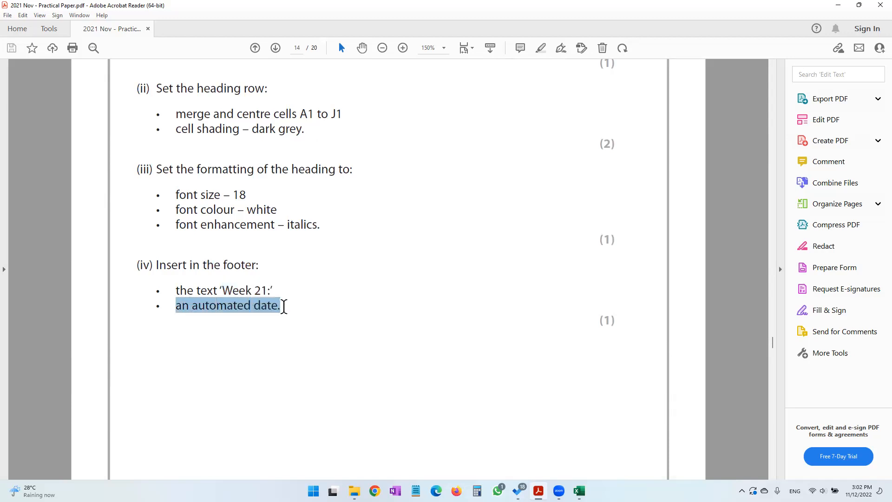
{"action": "left_click", "coordinate": [245, 291]}
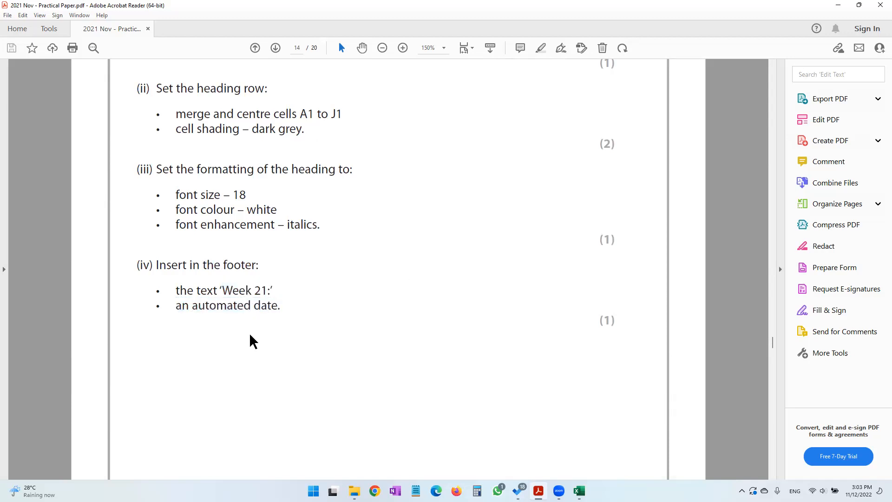
{"action": "left_click", "coordinate": [836, 7]}
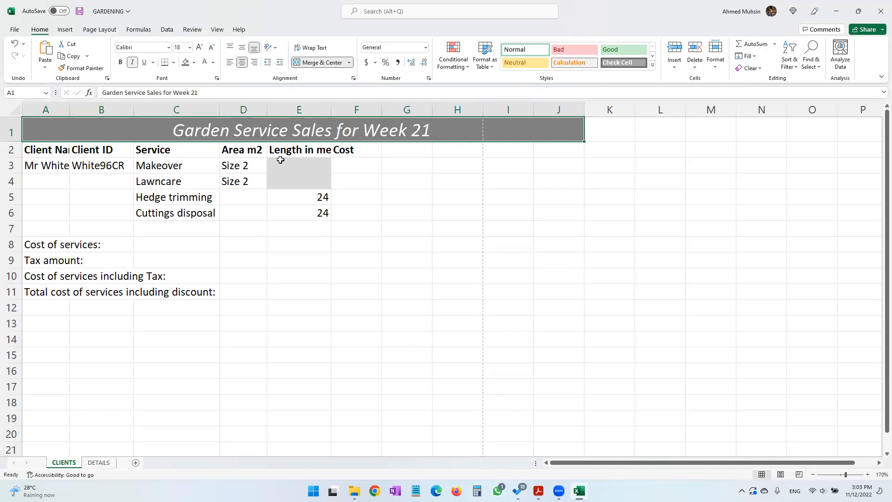
Open the header and footer of the CLIENTS worksheet for editing and go to the centre footer section
{"action": "left_click", "coordinate": [65, 29]}
{"action": "left_click", "coordinate": [760, 69]}
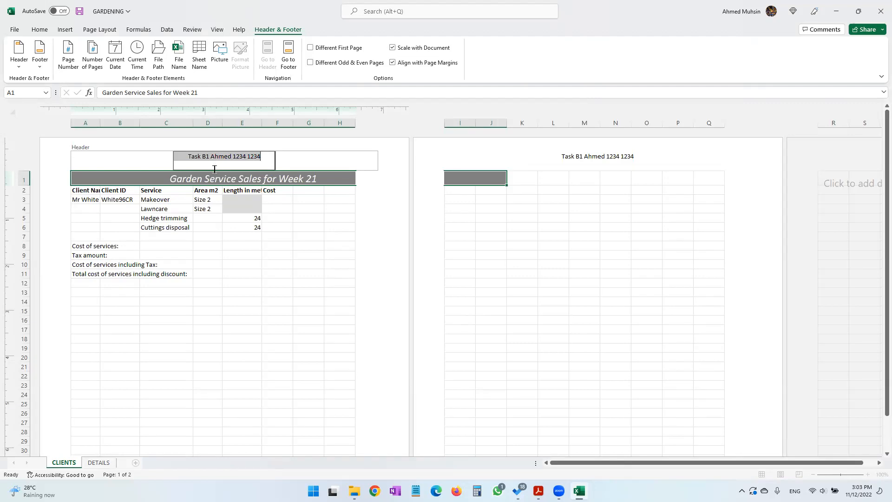
{"action": "left_click", "coordinate": [219, 264]}
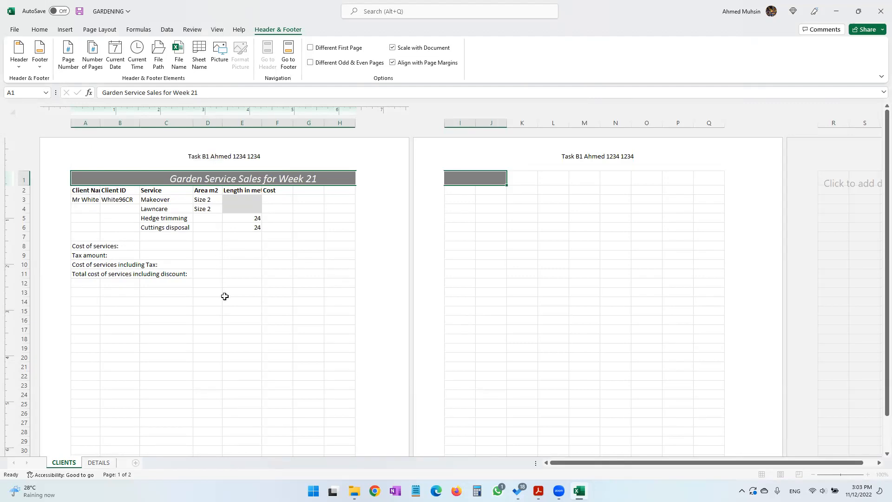
{"action": "scroll", "coordinate": [229, 307], "scroll_direction": "down", "scroll_amount": 7}
{"action": "scroll", "coordinate": [239, 297], "scroll_direction": "down", "scroll_amount": 5}
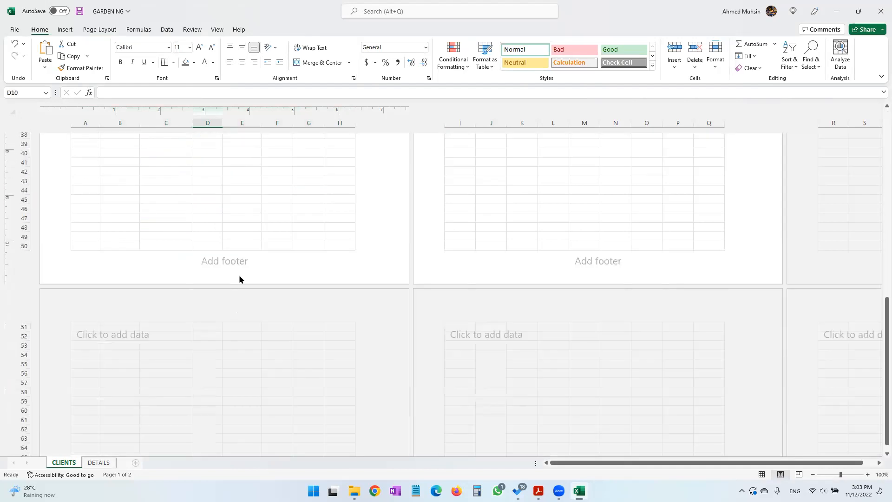
{"action": "scroll", "coordinate": [288, 251], "scroll_direction": "up", "scroll_amount": 14}
{"action": "left_click", "coordinate": [238, 158]}
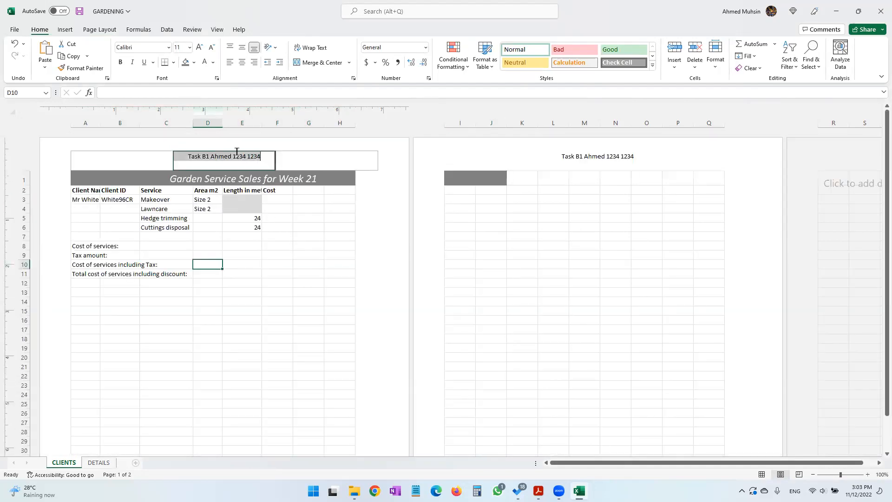
{"action": "left_click", "coordinate": [281, 30]}
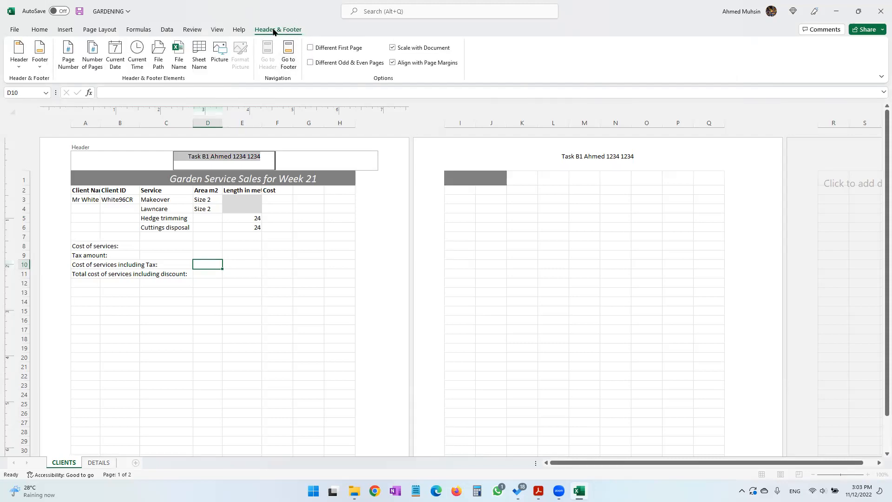
{"action": "left_click", "coordinate": [289, 65]}
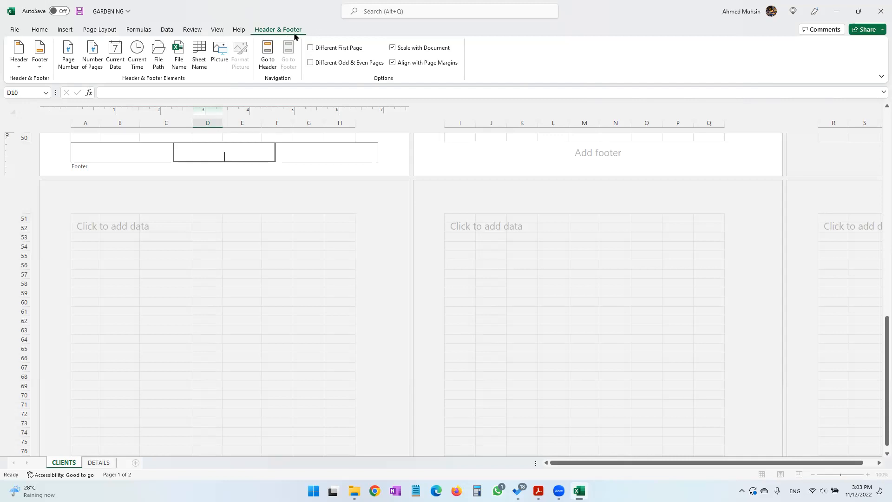
Recheck the footer instruction in the practical paper and enter 'Week 21' followed by the automated current date in the centre footer
{"action": "left_click", "coordinate": [538, 491]}
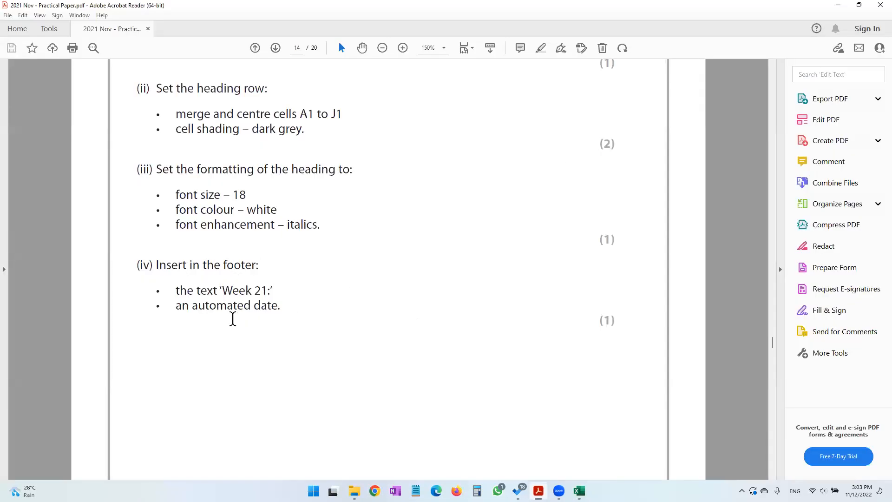
{"action": "left_click", "coordinate": [832, 10]}
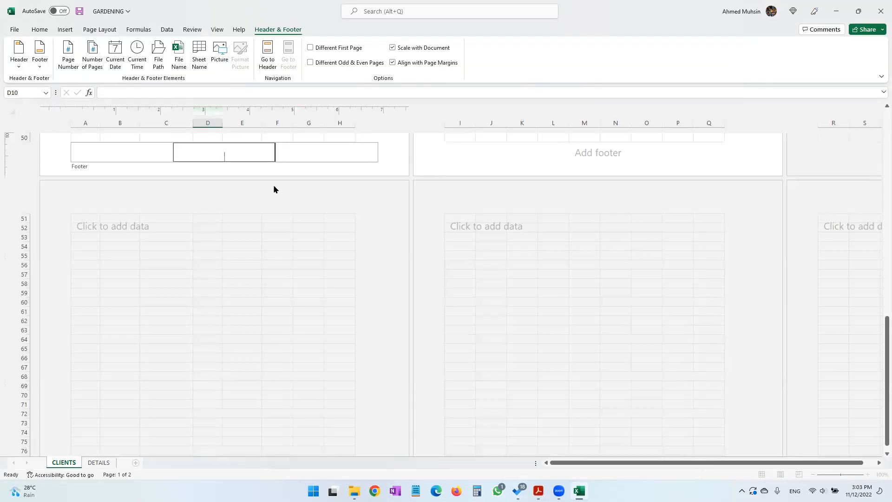
{"action": "type", "text": "ek 21"}
{"action": "left_click", "coordinate": [117, 64]}
{"action": "left_click", "coordinate": [173, 311]}
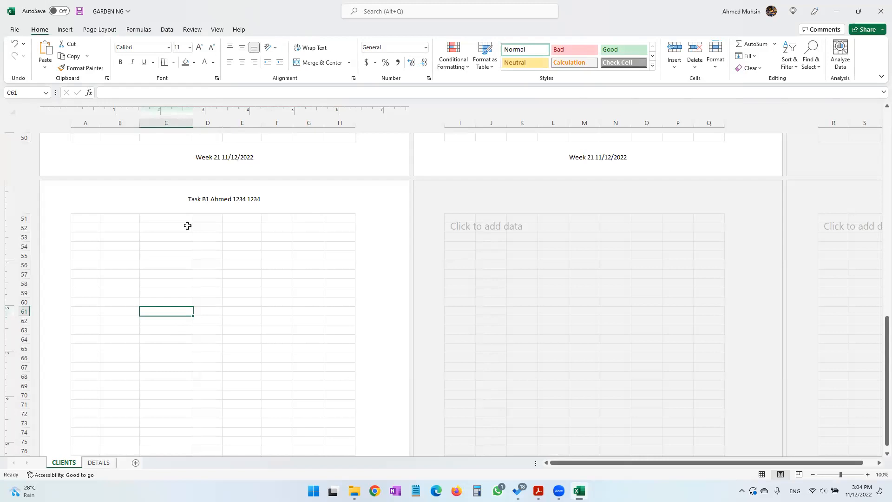
Return the CLIENTS worksheet to Normal view and go back to its service data in cell C3
{"action": "left_click", "coordinate": [218, 29]}
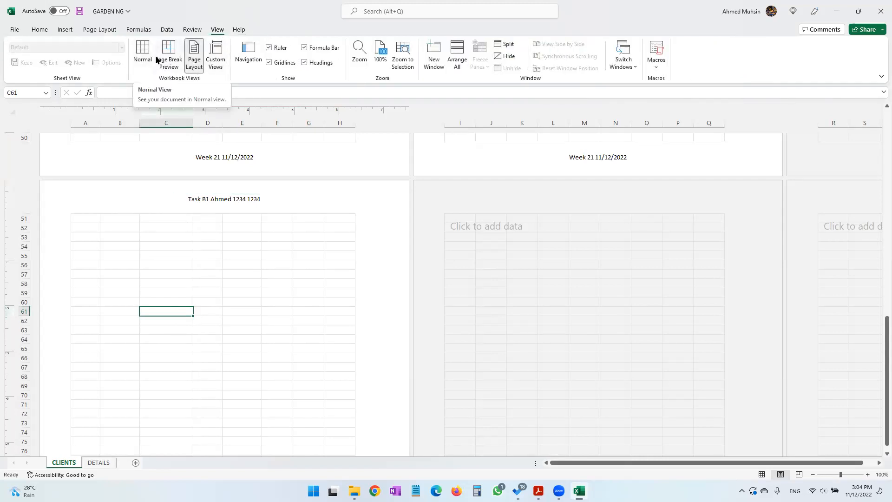
{"action": "left_click", "coordinate": [145, 68]}
{"action": "scroll", "coordinate": [239, 294], "scroll_direction": "up", "scroll_amount": 16}
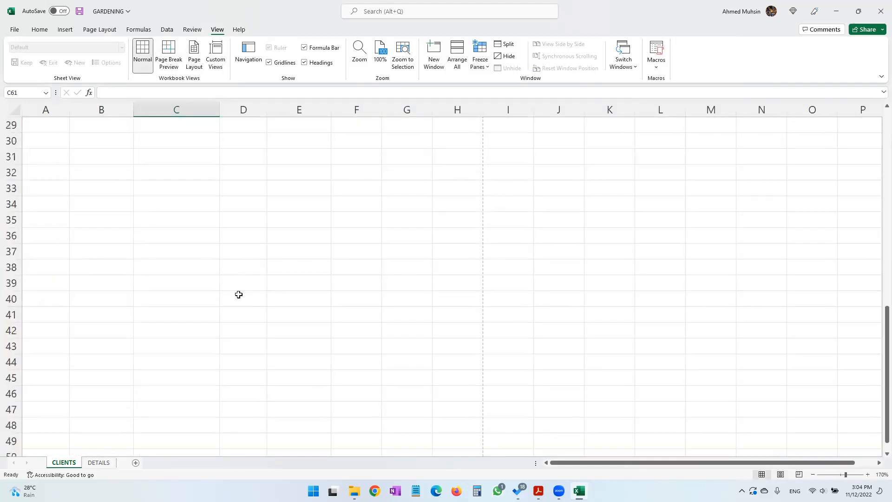
{"action": "left_click", "coordinate": [202, 169]}
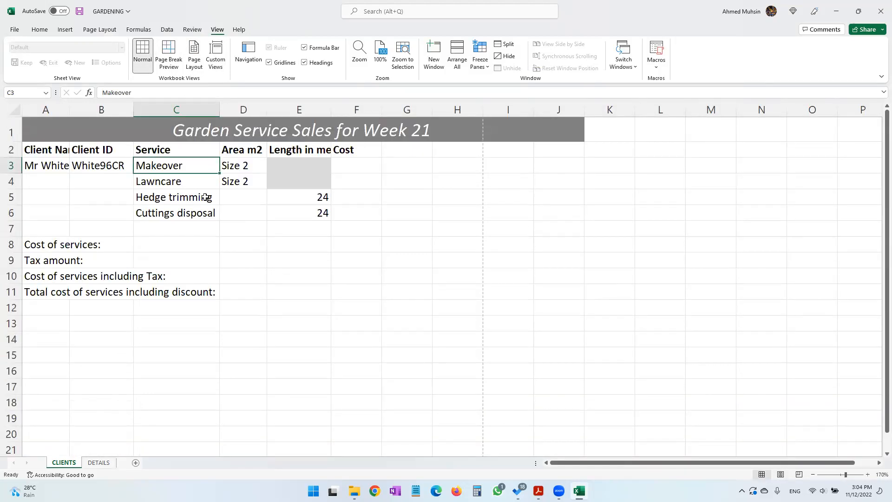
Read Task B1b (i) in the practical paper about using spreadsheet functions to display the Makeover and Lawncare costs
{"action": "left_click", "coordinate": [538, 490]}
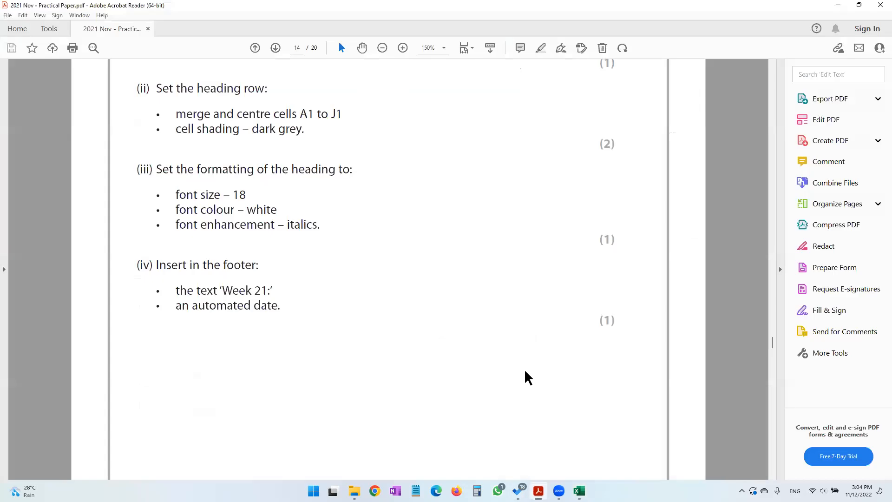
{"action": "scroll", "coordinate": [361, 285], "scroll_direction": "down", "scroll_amount": 6}
{"action": "scroll", "coordinate": [356, 288], "scroll_direction": "up", "scroll_amount": 10}
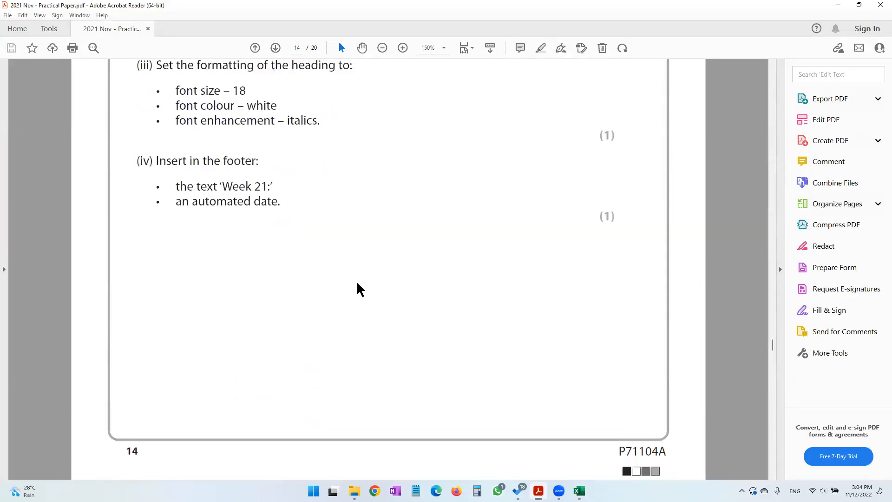
{"action": "double_click", "coordinate": [162, 216]}
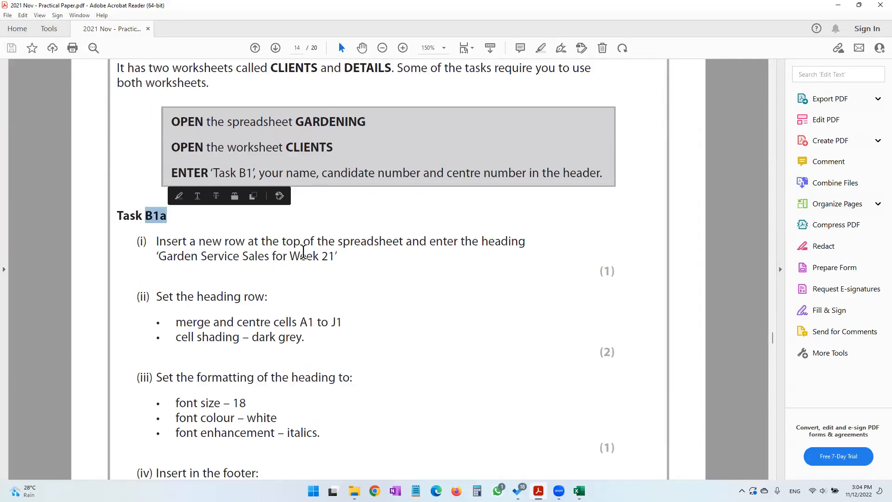
{"action": "scroll", "coordinate": [303, 252], "scroll_direction": "down", "scroll_amount": 15}
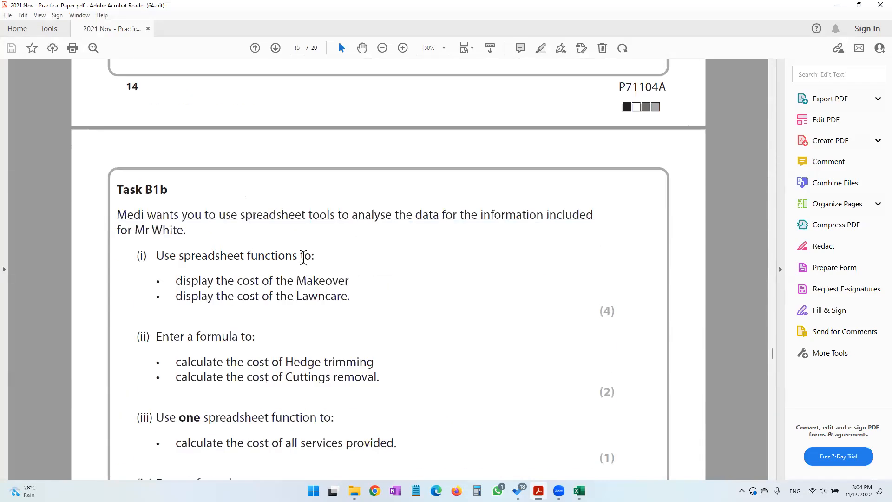
{"action": "left_click_drag", "start_coordinate": [152, 192], "coordinate": [163, 192]}
{"action": "left_click_drag", "start_coordinate": [241, 215], "coordinate": [594, 215]}
{"action": "left_click_drag", "start_coordinate": [135, 230], "coordinate": [317, 257]}
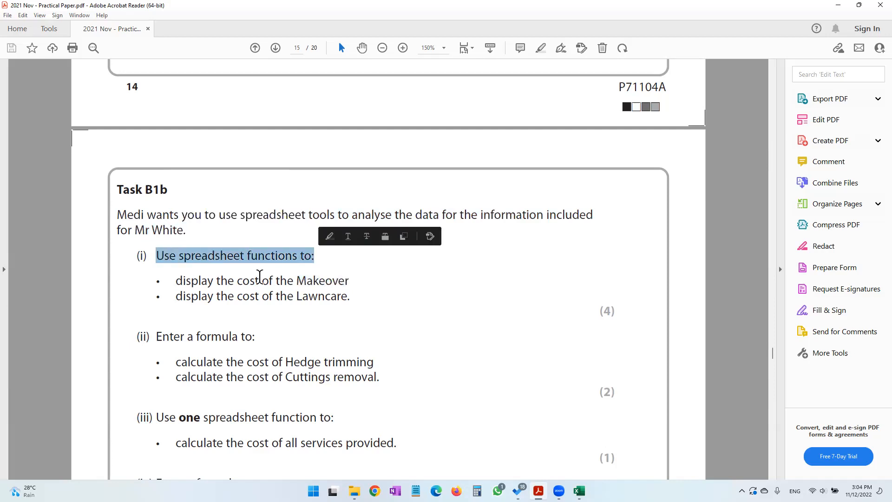
{"action": "left_click_drag", "start_coordinate": [228, 281], "coordinate": [335, 283]}
{"action": "left_click_drag", "start_coordinate": [179, 296], "coordinate": [340, 298]}
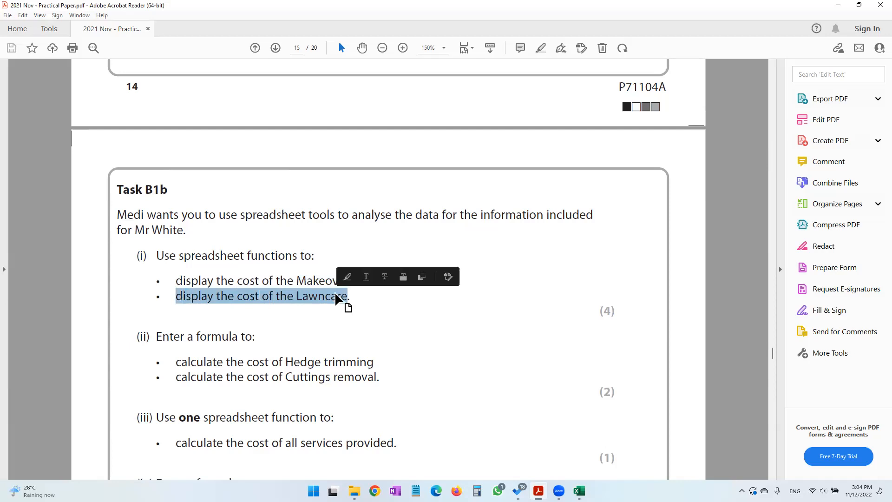
{"action": "left_click_drag", "start_coordinate": [176, 280], "coordinate": [348, 284]}
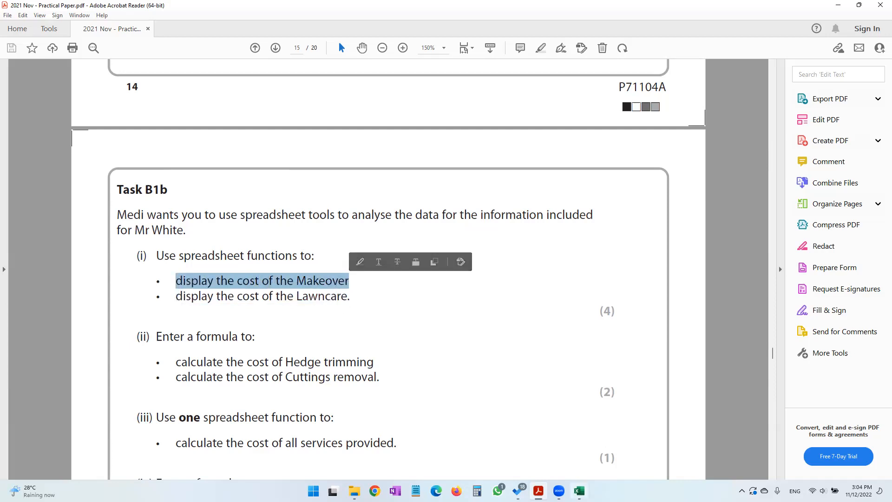
Return to the GARDENING workbook, select the Makeover cost cell F3 and show the DETAILS worksheet at 190% zoom
{"action": "left_click", "coordinate": [579, 491]}
{"action": "left_click", "coordinate": [362, 170]}
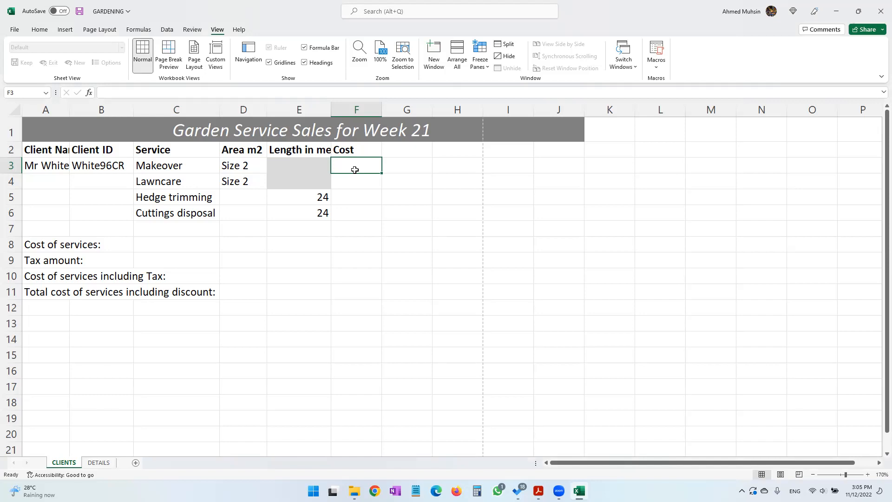
{"action": "left_click", "coordinate": [101, 467]}
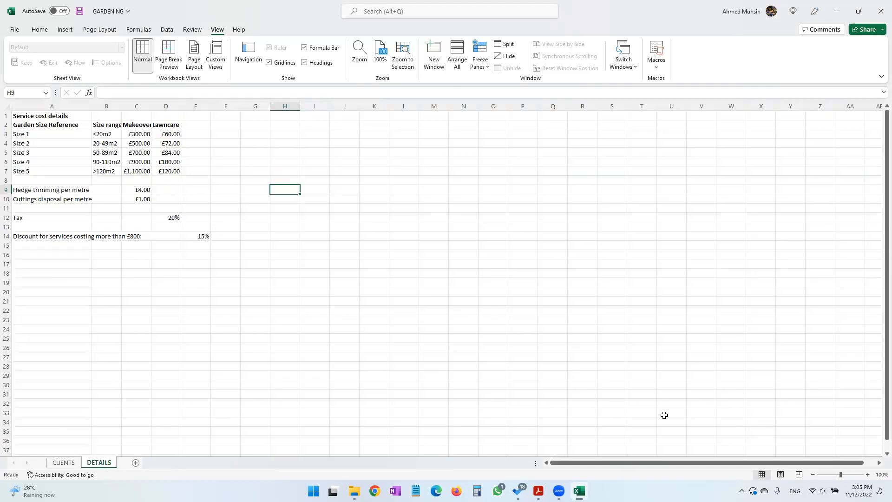
{"action": "left_click", "coordinate": [868, 474]}
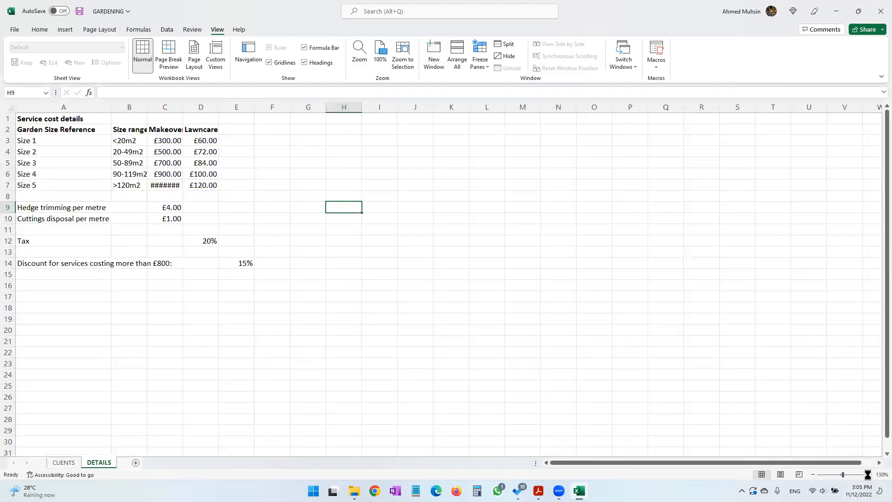
{"action": "left_click", "coordinate": [868, 475]}
{"action": "left_click", "coordinate": [868, 474]}
{"action": "left_click", "coordinate": [868, 474]}
{"action": "left_click", "coordinate": [869, 474]}
{"action": "left_click", "coordinate": [868, 475]}
{"action": "left_click", "coordinate": [869, 474]}
{"action": "left_click", "coordinate": [868, 474]}
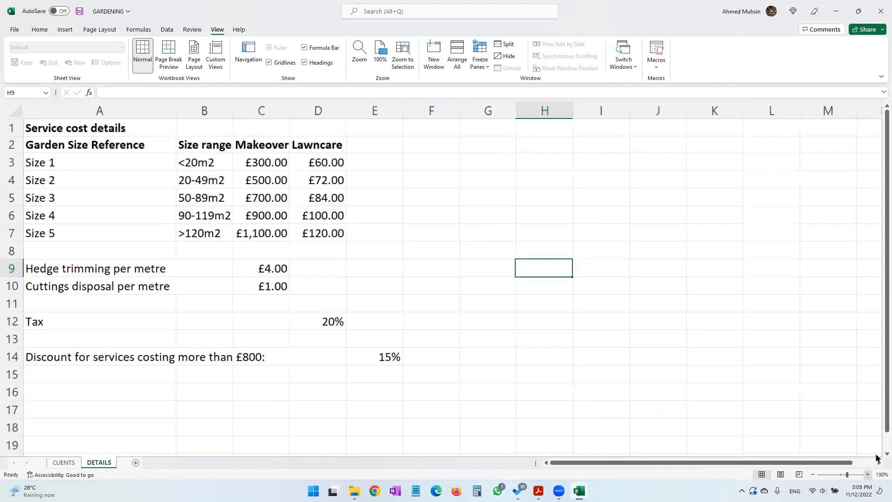
Examine the Size 1 row of the service cost details, including its size range, Makeover cost and Lawncare cost
{"action": "left_click", "coordinate": [63, 133]}
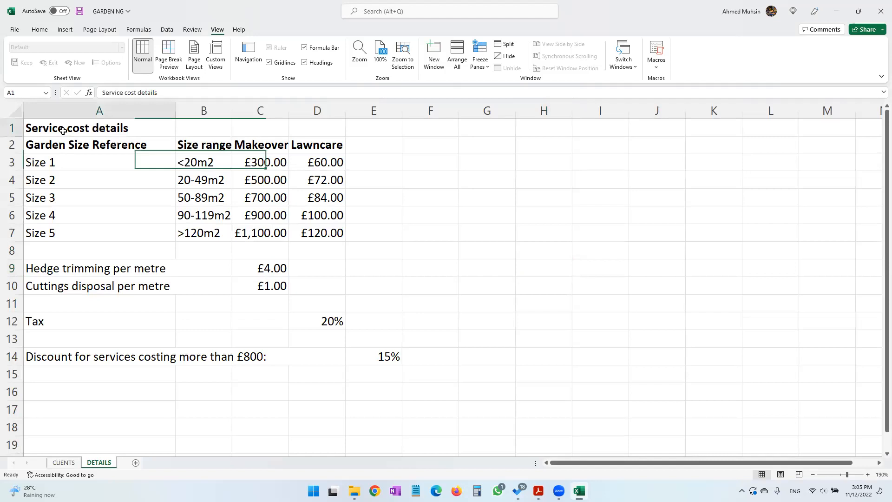
{"action": "left_click", "coordinate": [61, 165]}
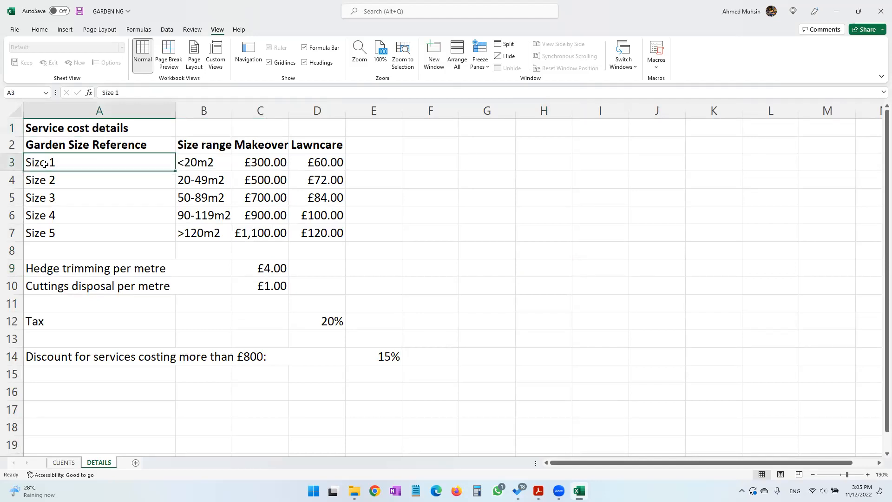
{"action": "left_click", "coordinate": [202, 163]}
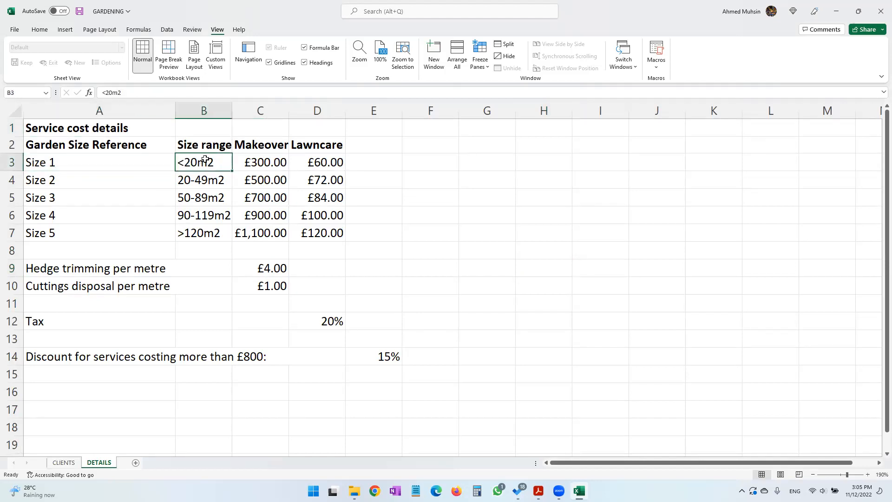
{"action": "left_click", "coordinate": [63, 163]}
{"action": "left_click", "coordinate": [196, 163]}
{"action": "left_click", "coordinate": [260, 164]}
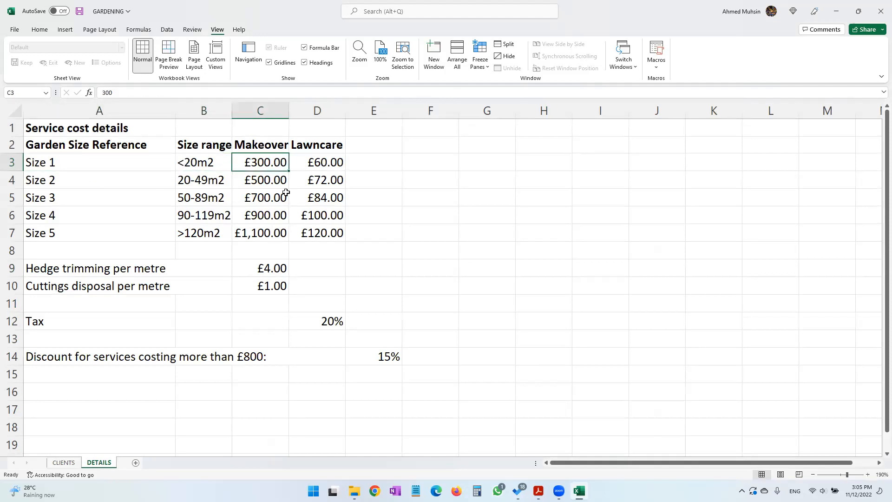
{"action": "left_click", "coordinate": [335, 168]}
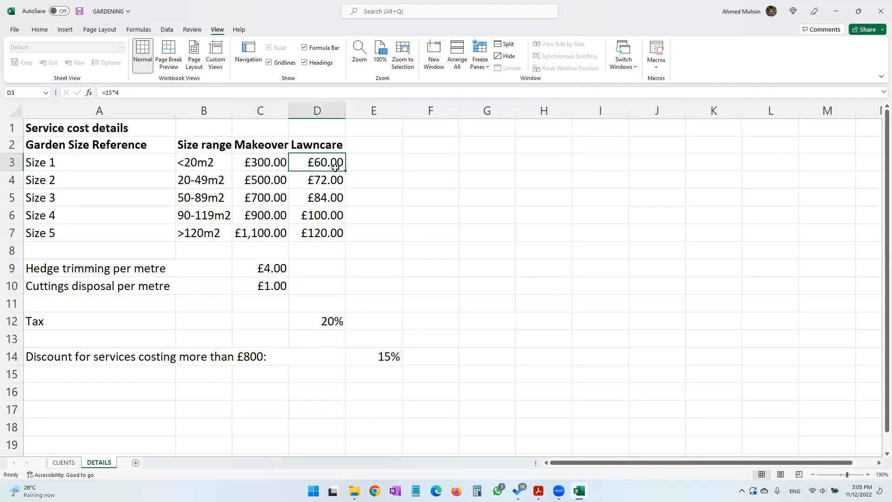
Examine the Size 2 and Size 3 costs and the full lookup range A3:D7 on the DETAILS worksheet
{"action": "left_click", "coordinate": [122, 186]}
{"action": "left_click", "coordinate": [204, 182]}
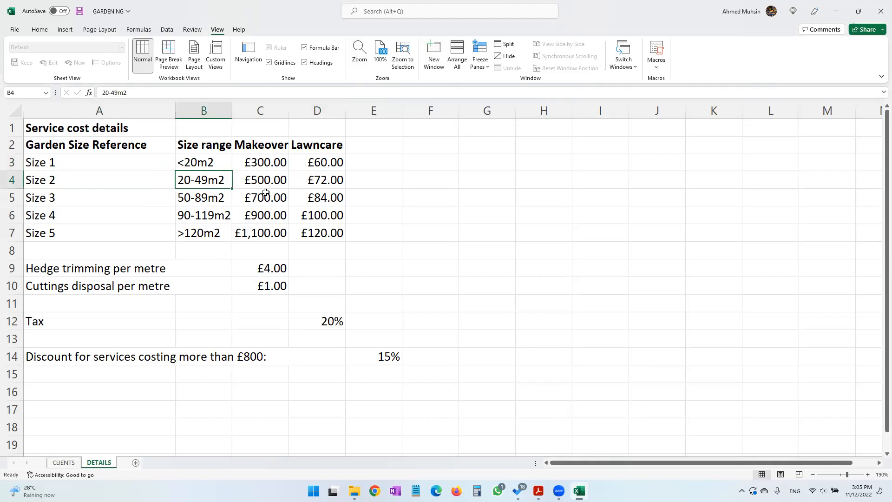
{"action": "left_click", "coordinate": [278, 181]}
{"action": "left_click", "coordinate": [274, 146]}
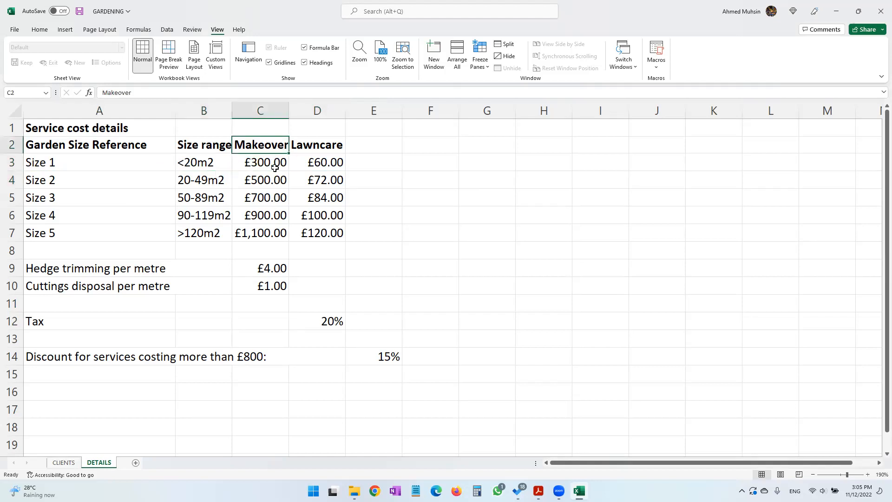
{"action": "left_click", "coordinate": [325, 182]}
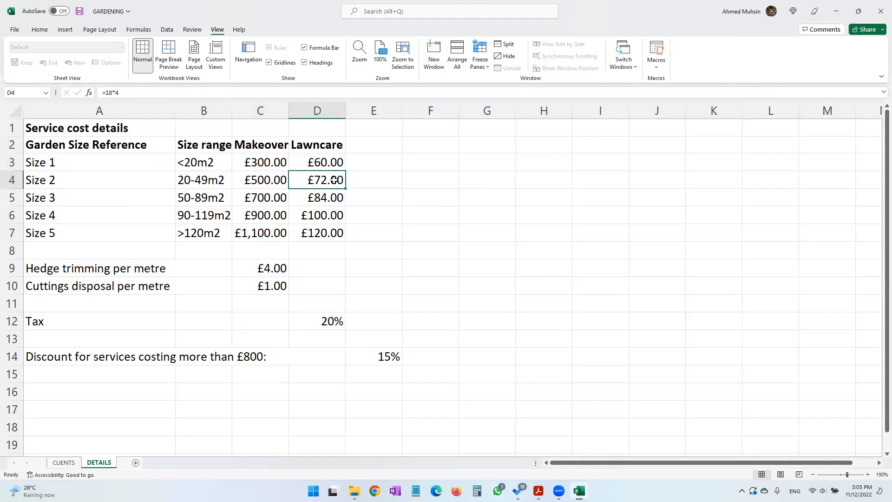
{"action": "left_click_drag", "start_coordinate": [73, 167], "coordinate": [328, 237]}
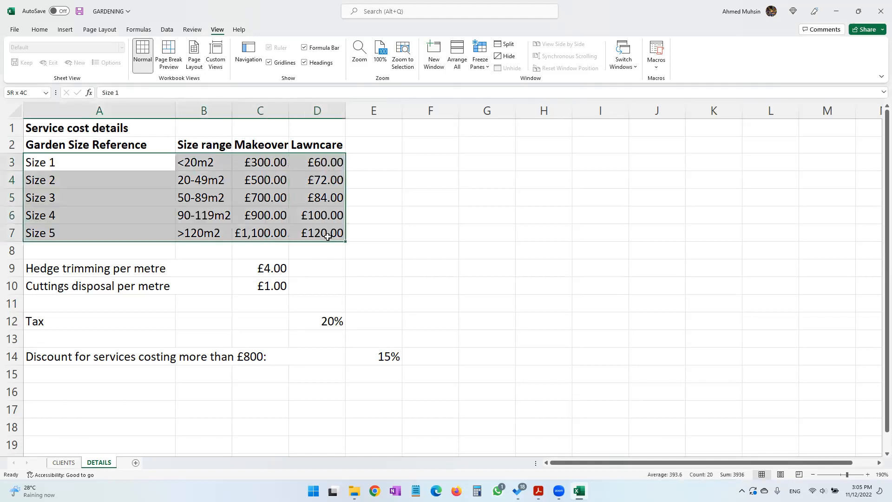
{"action": "left_click", "coordinate": [77, 205]}
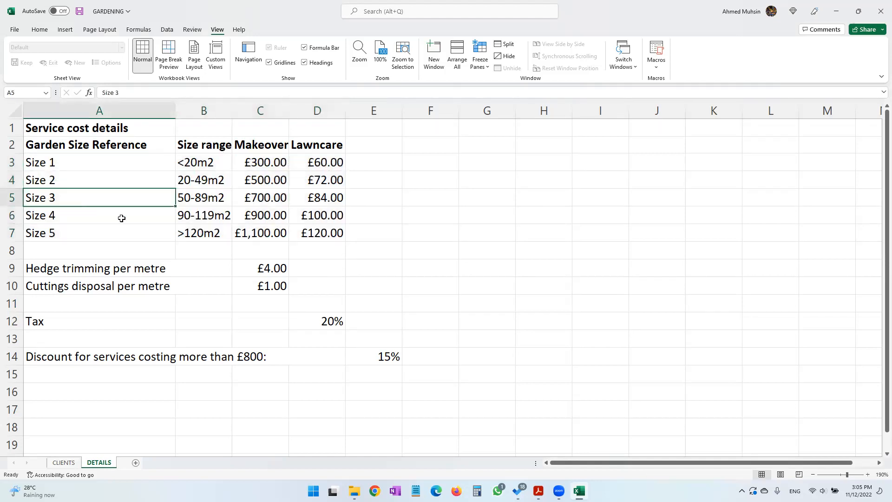
{"action": "left_click", "coordinate": [243, 200]}
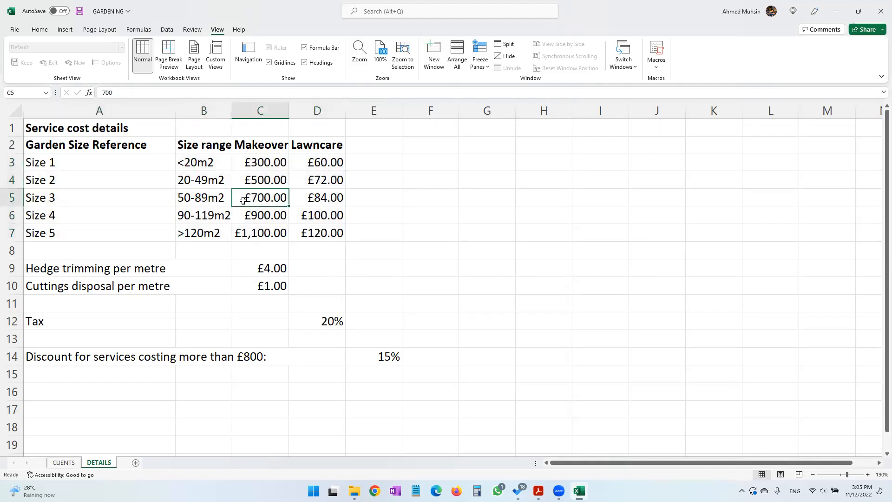
{"action": "left_click", "coordinate": [294, 199]}
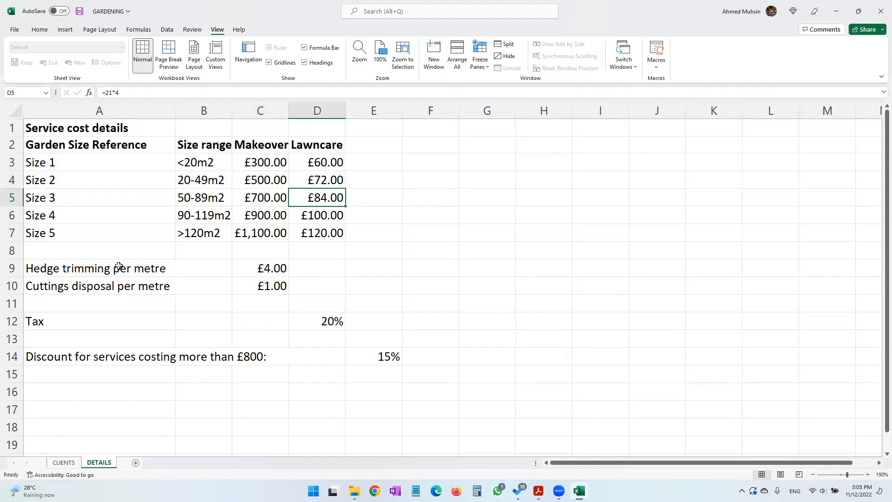
Examine the per-metre rates for hedge trimming and cuttings disposal on the DETAILS worksheet
{"action": "left_click", "coordinate": [78, 274]}
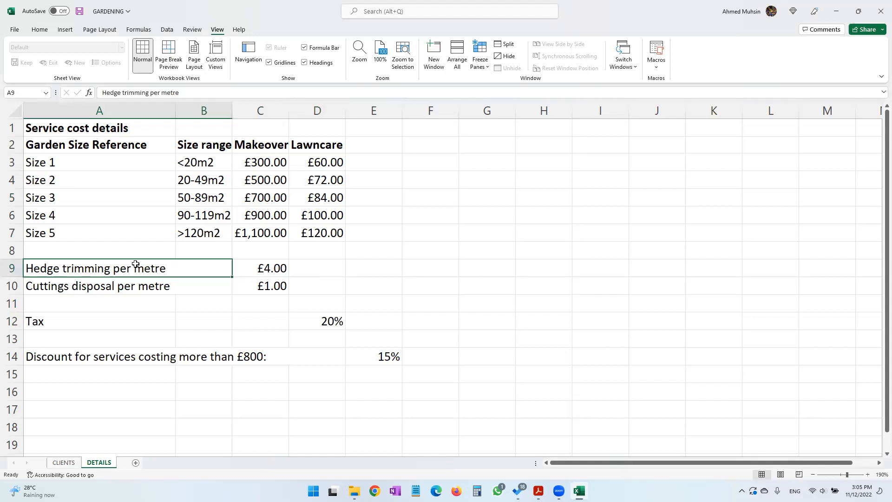
{"action": "double_click", "coordinate": [121, 269]}
{"action": "left_click_drag", "start_coordinate": [120, 269], "coordinate": [188, 283]}
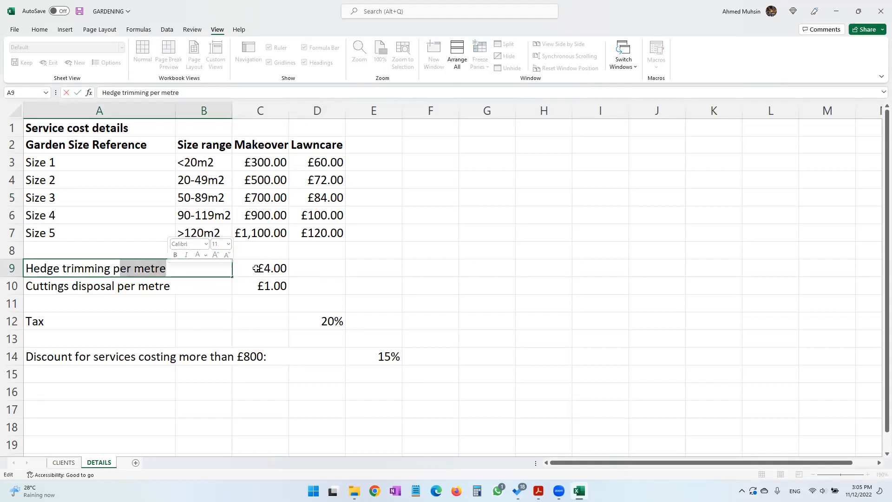
{"action": "left_click", "coordinate": [256, 270]}
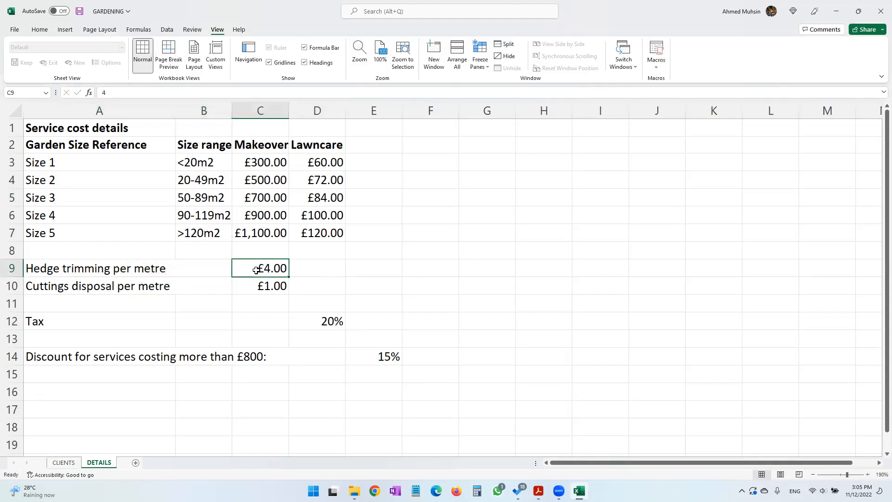
{"action": "left_click", "coordinate": [79, 286]}
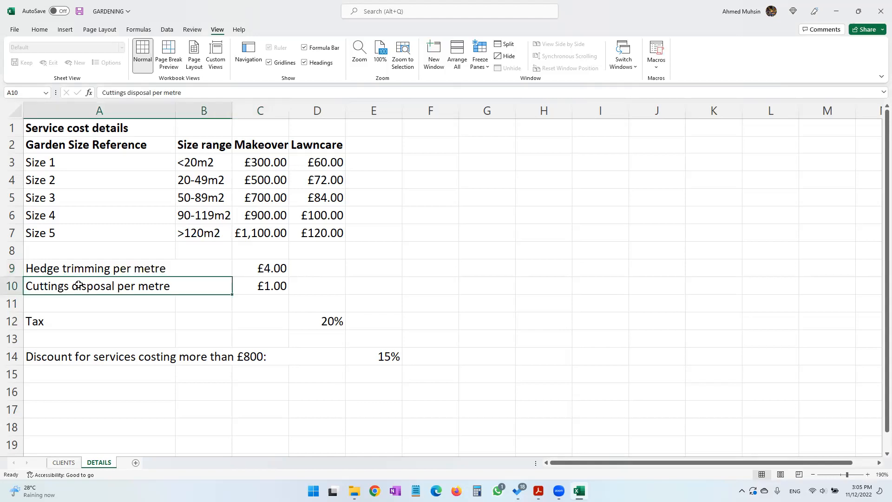
{"action": "double_click", "coordinate": [131, 287]}
{"action": "left_click_drag", "start_coordinate": [124, 286], "coordinate": [261, 289]}
{"action": "left_click", "coordinate": [282, 289]}
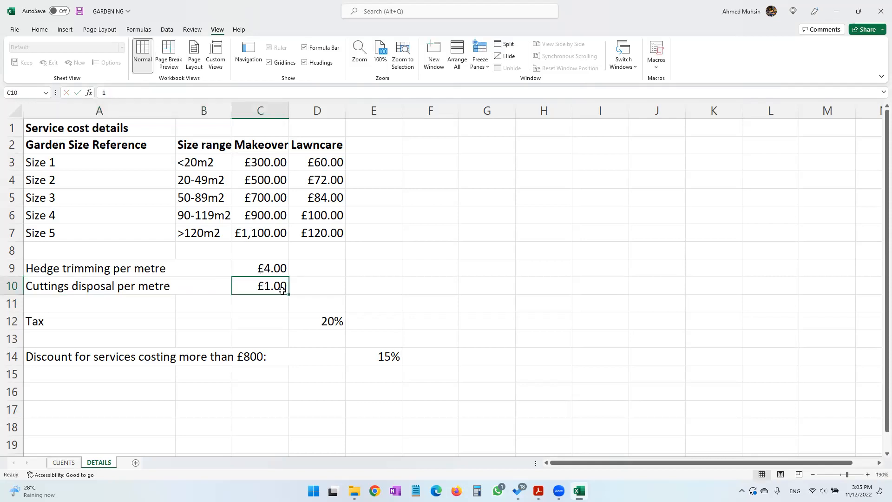
Examine the tax rate, the discount for services costing more than £800, and the garden size table on DETAILS
{"action": "left_click", "coordinate": [112, 322]}
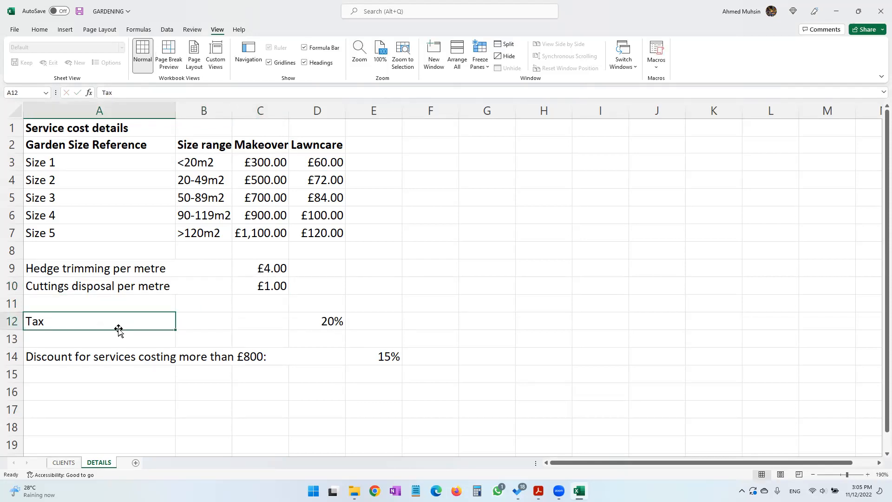
{"action": "left_click", "coordinate": [319, 325]}
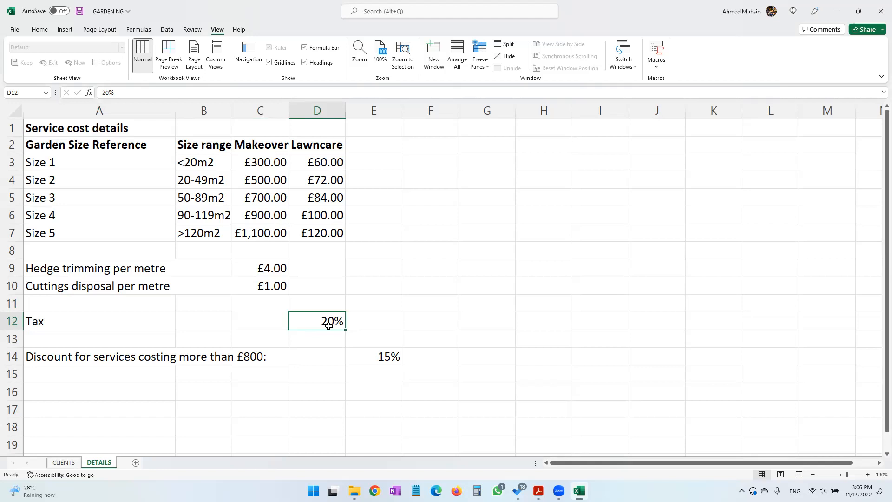
{"action": "left_click", "coordinate": [111, 358]}
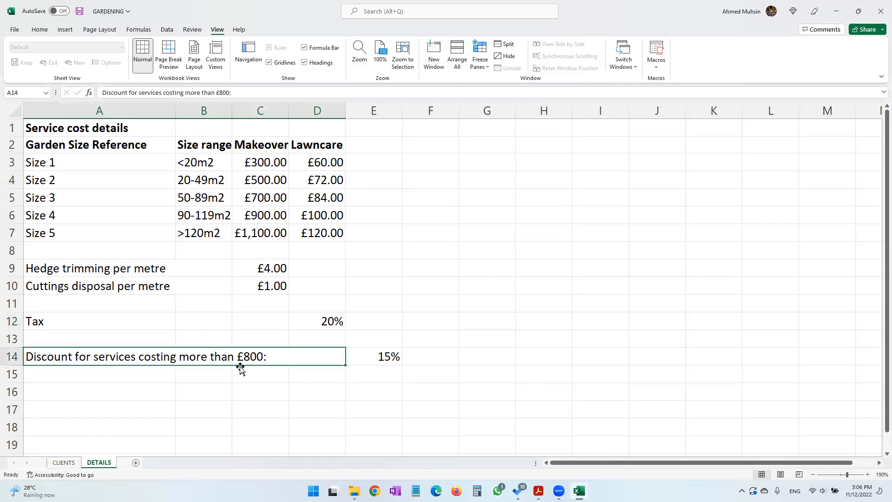
{"action": "left_click", "coordinate": [377, 351]}
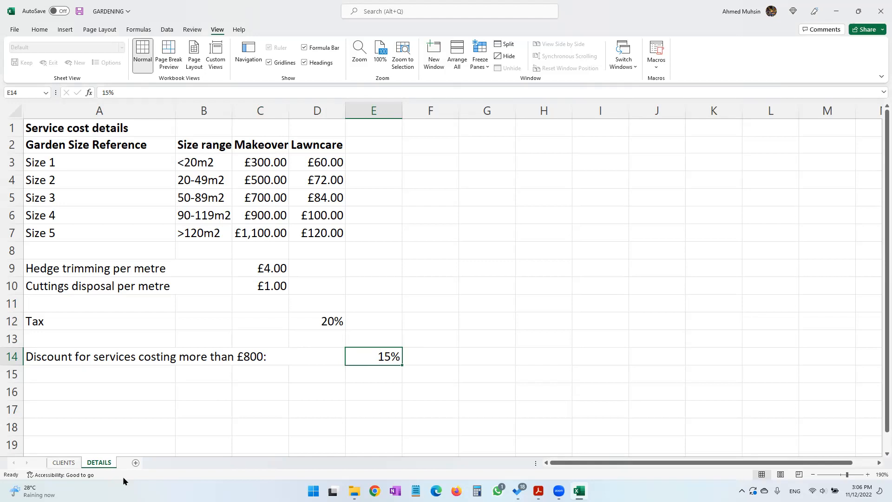
{"action": "left_click_drag", "start_coordinate": [139, 173], "coordinate": [269, 235]}
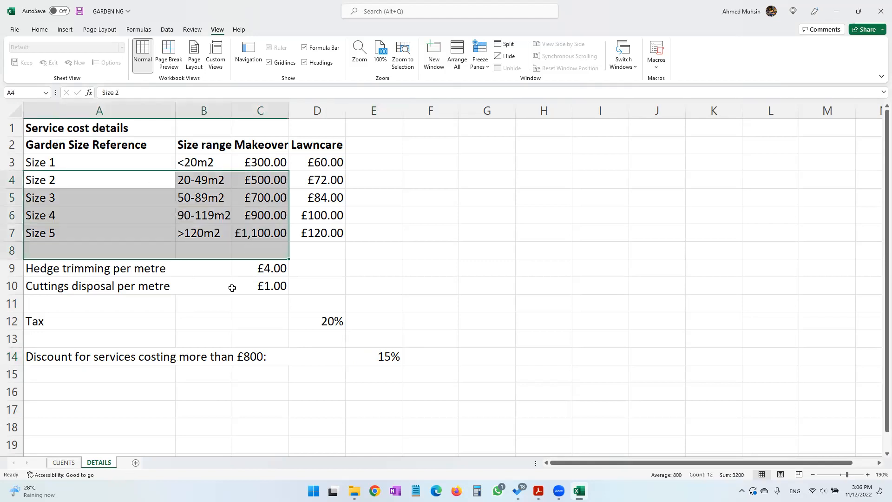
Compare the Makeover service, size and cost cells on CLIENTS with the Makeover costs for Size 1 and Size 2 on DETAILS
{"action": "left_click", "coordinate": [64, 462]}
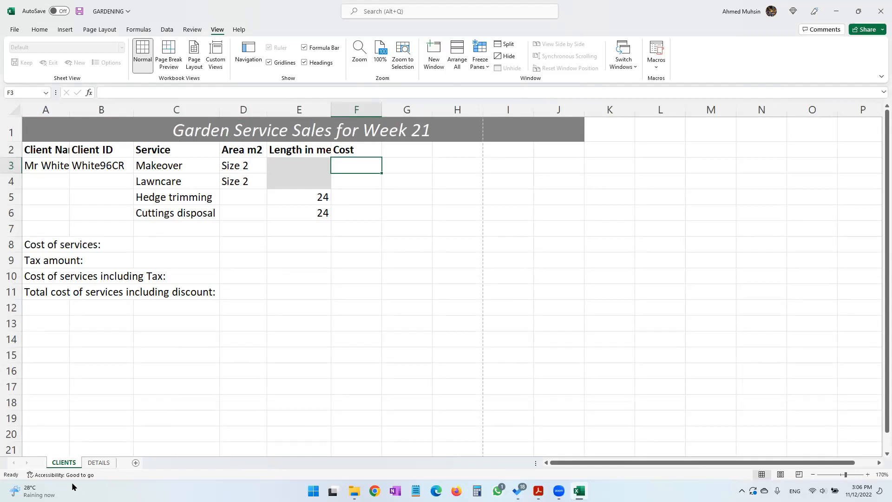
{"action": "left_click", "coordinate": [154, 166]}
{"action": "left_click", "coordinate": [343, 163]}
{"action": "left_click", "coordinate": [105, 462]}
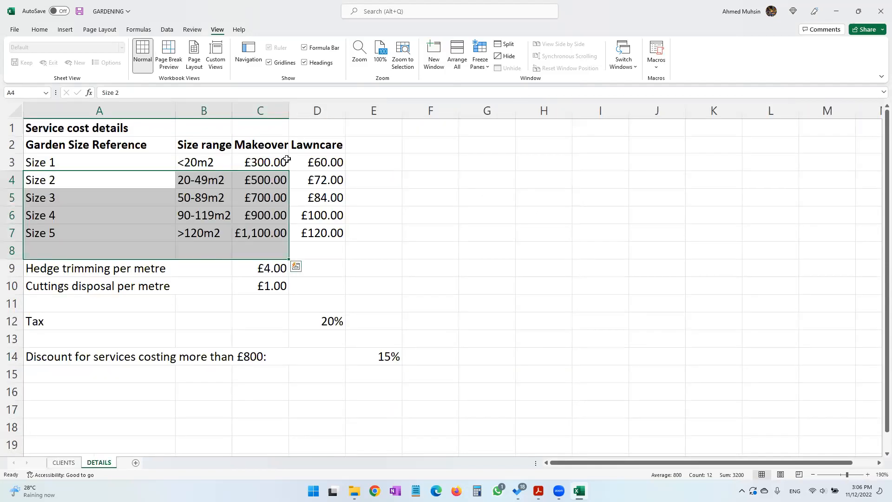
{"action": "left_click", "coordinate": [64, 463]}
{"action": "left_click", "coordinate": [247, 166]}
{"action": "left_click", "coordinate": [342, 164]}
{"action": "left_click", "coordinate": [97, 462]}
{"action": "left_click", "coordinate": [259, 164]}
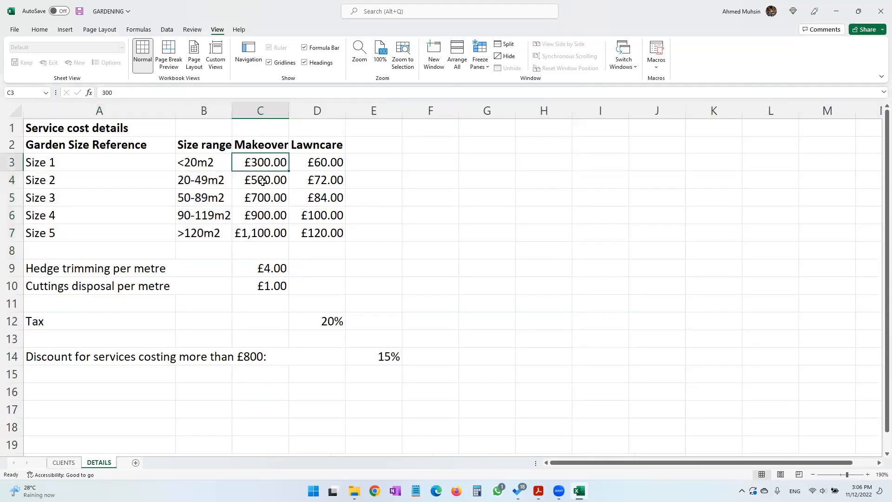
{"action": "left_click", "coordinate": [263, 182]}
{"action": "left_click", "coordinate": [72, 464]}
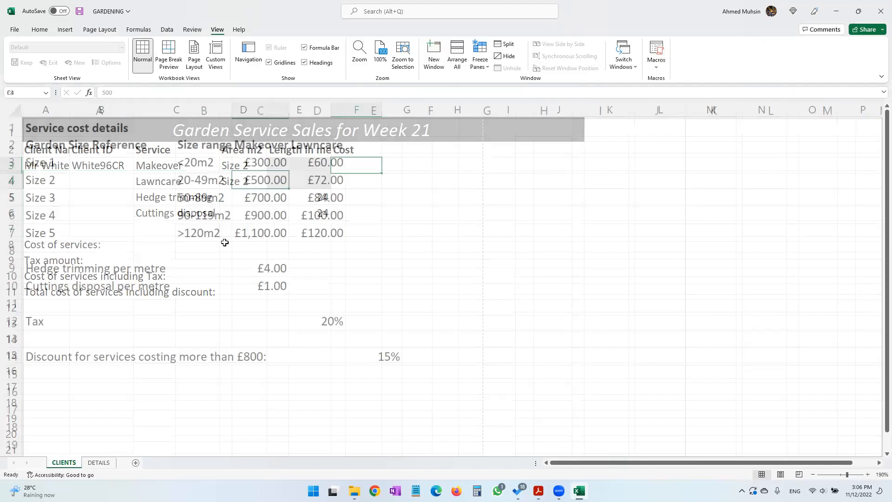
Switch to the practical paper, reread the Task B1b (i) instruction to use spreadsheet functions, and return to the workbook
{"action": "double_click", "coordinate": [356, 166]}
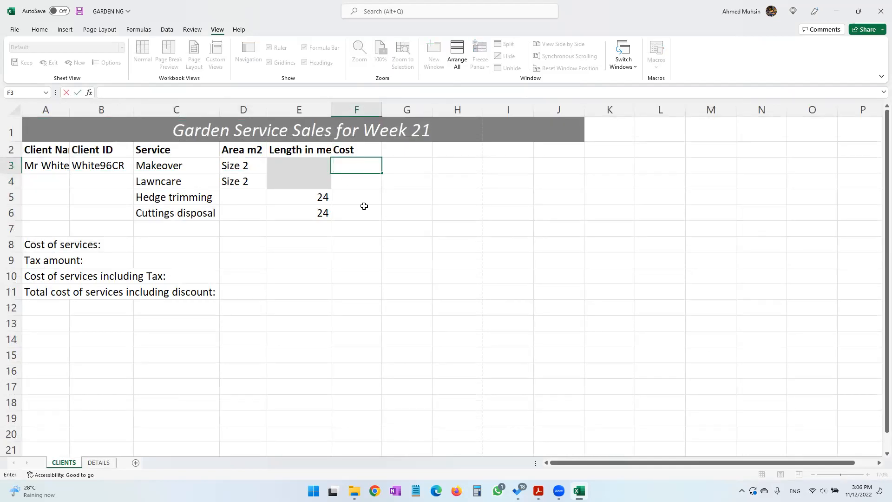
{"action": "key", "text": "Return"}
{"action": "left_click", "coordinate": [357, 163]}
{"action": "key", "text": "alt+Tab"}
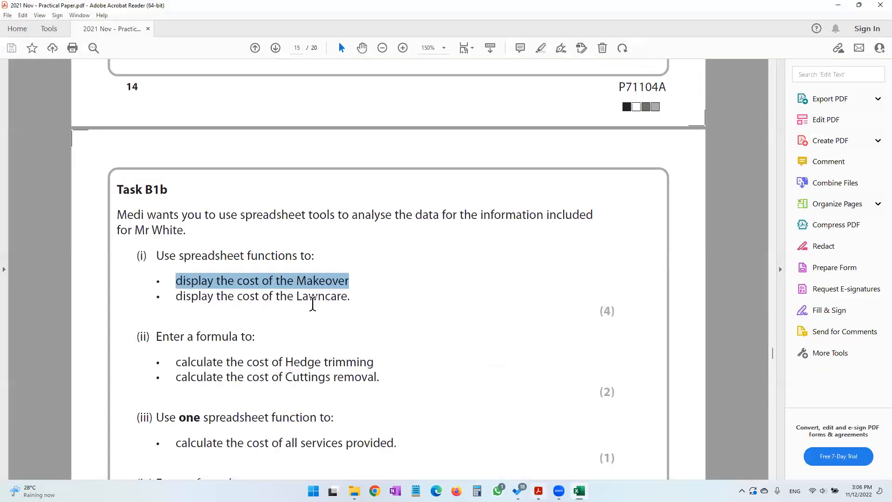
{"action": "left_click_drag", "start_coordinate": [250, 256], "coordinate": [297, 259]}
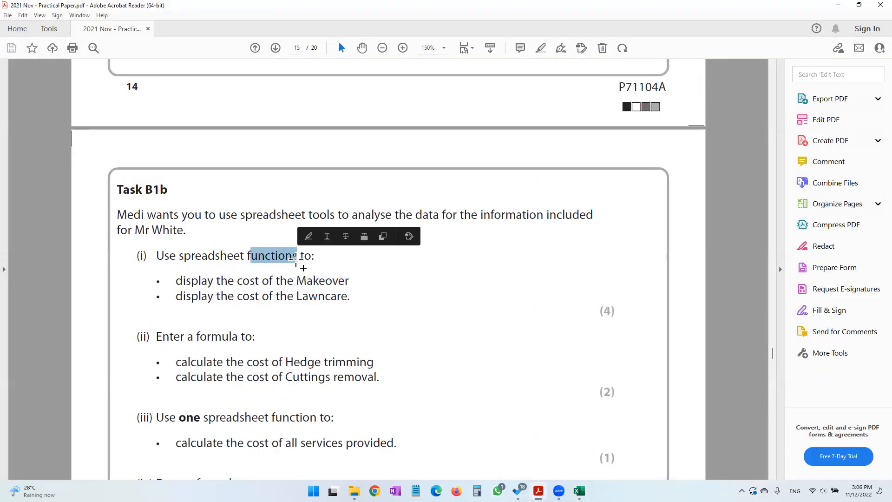
{"action": "key", "text": "alt+Tab"}
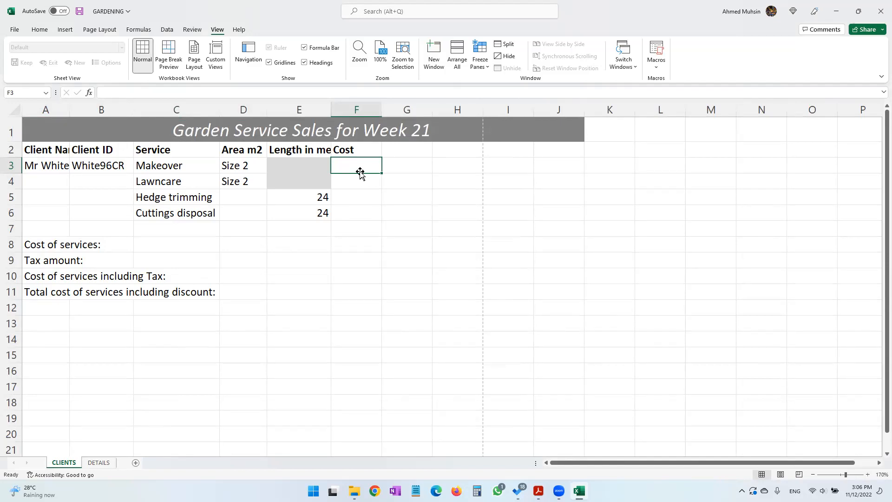
Search for lookup functions and insert LOOKUP with the lookup_value,array argument list in the Makeover cost cell F3
{"action": "left_click", "coordinate": [243, 165]}
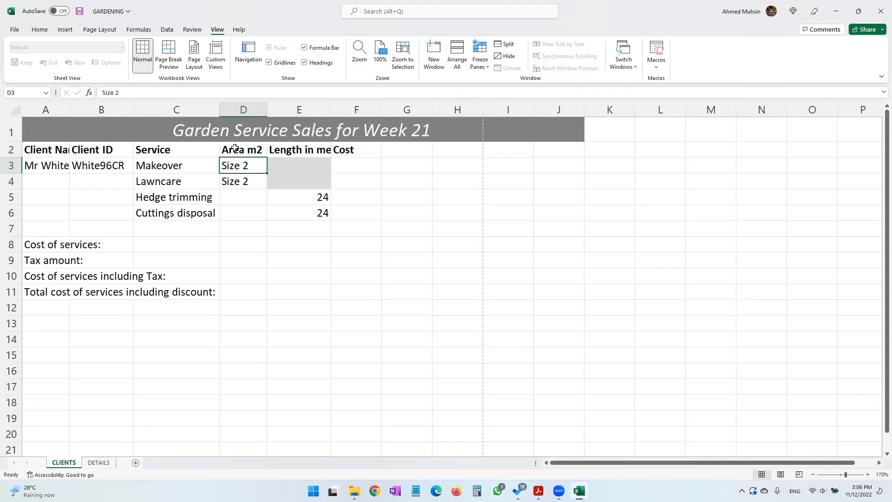
{"action": "left_click", "coordinate": [368, 169]}
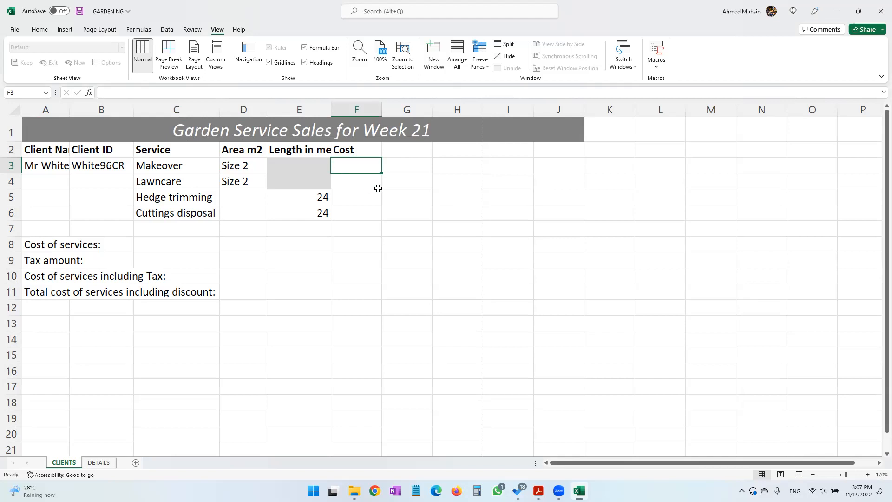
{"action": "left_click", "coordinate": [232, 165]}
{"action": "left_click", "coordinate": [353, 168]}
{"action": "left_click", "coordinate": [89, 92]}
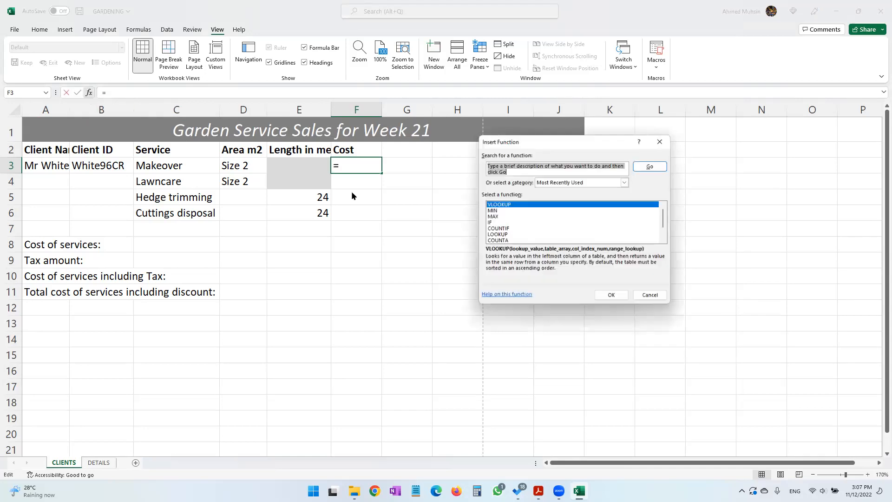
{"action": "type", "text": "lookup"}
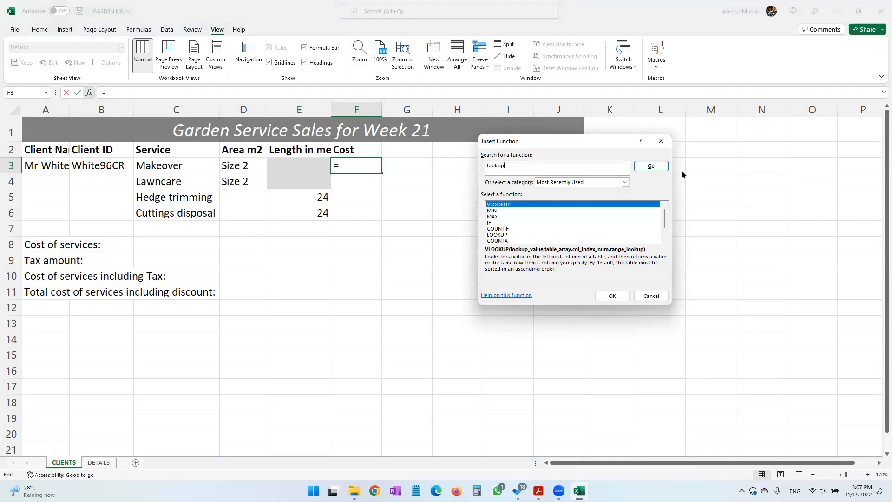
{"action": "left_click", "coordinate": [653, 169]}
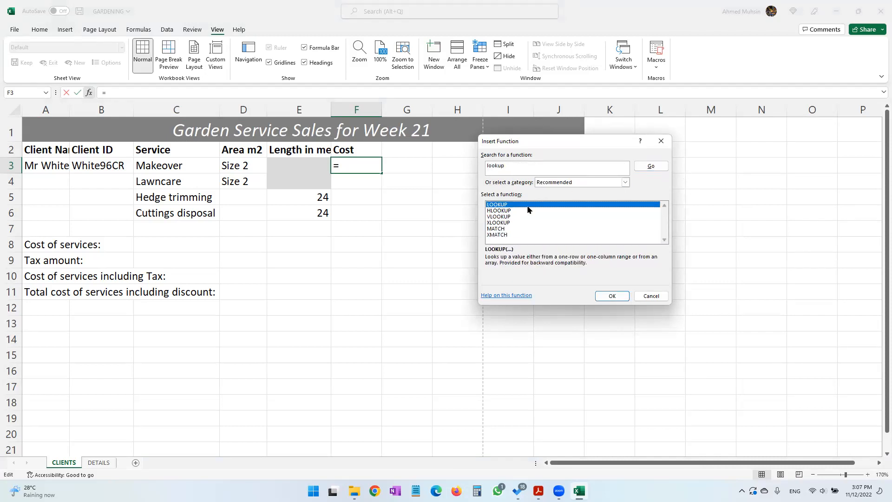
{"action": "double_click", "coordinate": [527, 205]}
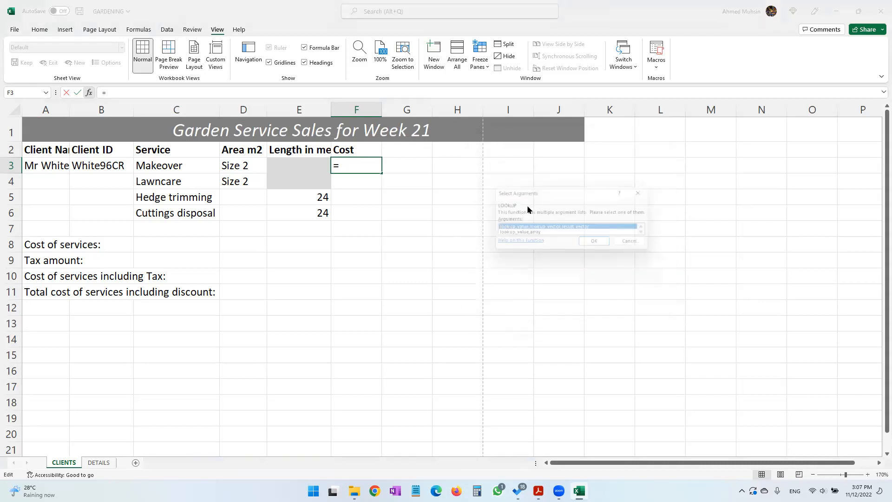
{"action": "left_click", "coordinate": [531, 235]}
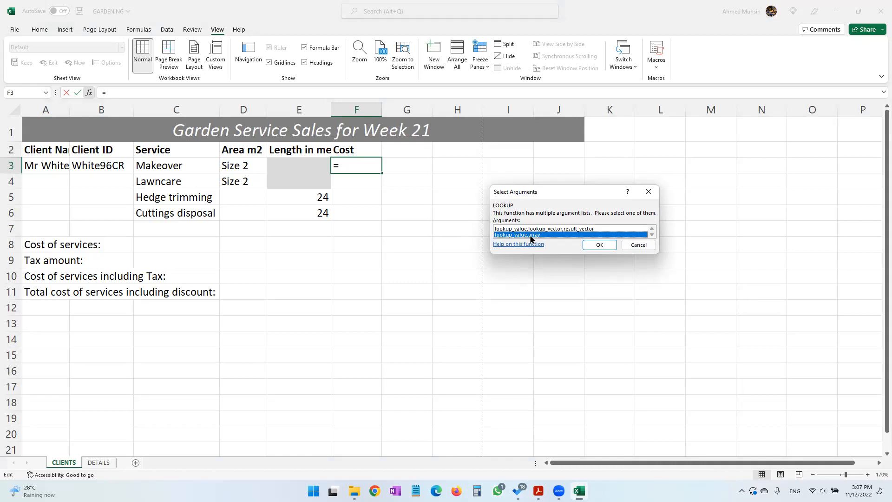
{"action": "left_click", "coordinate": [593, 244]}
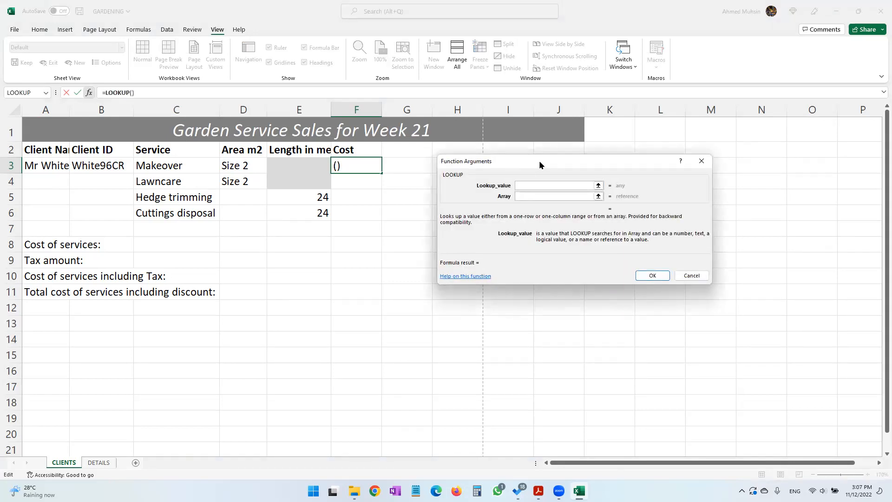
Set the LOOKUP function's Lookup_value to the Makeover garden size in cell D3
{"action": "left_click_drag", "start_coordinate": [539, 161], "coordinate": [559, 154]}
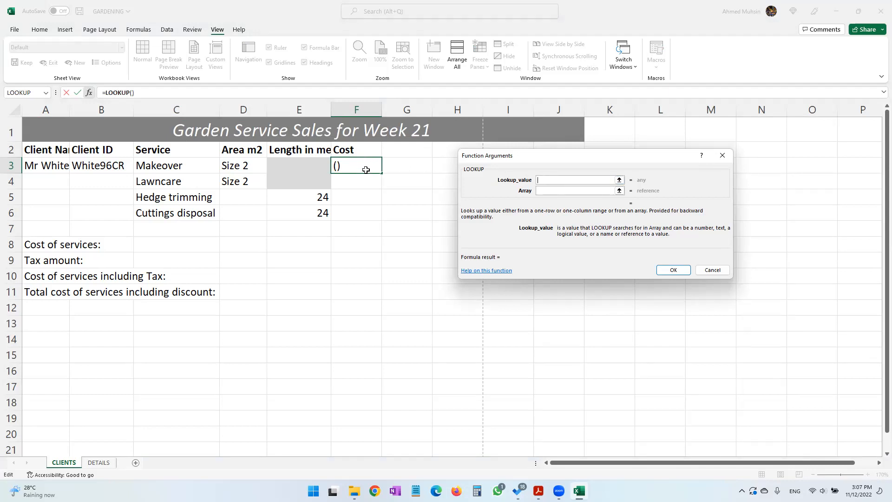
{"action": "left_click", "coordinate": [238, 165]}
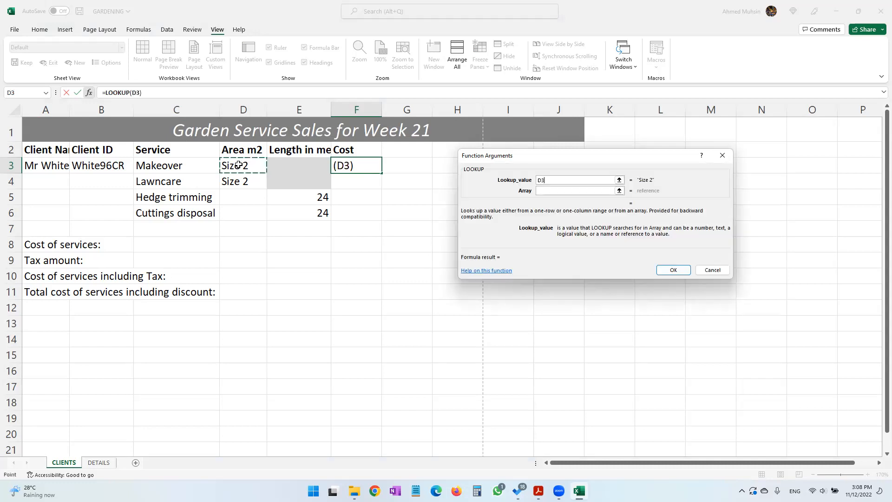
{"action": "left_click", "coordinate": [538, 181]}
Try the Garden Size Reference range A3:A7 on DETAILS as the LOOKUP array, and clear it
{"action": "left_click", "coordinate": [540, 190]}
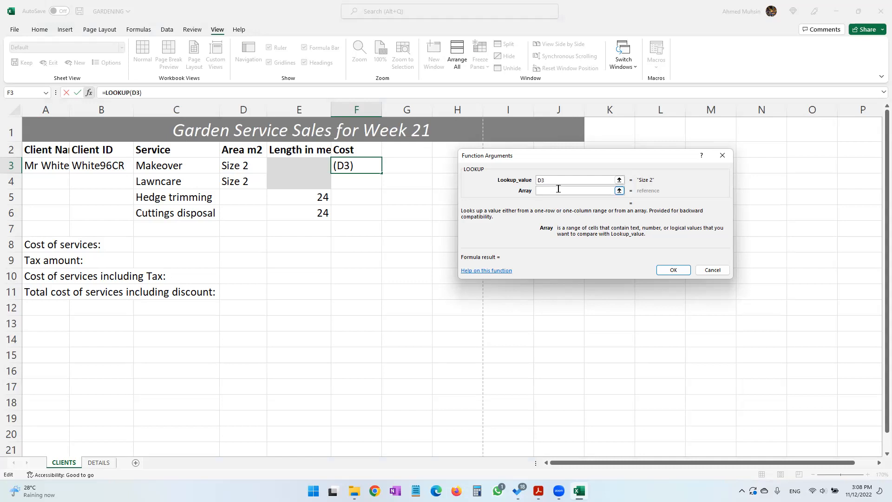
{"action": "left_click", "coordinate": [111, 463]}
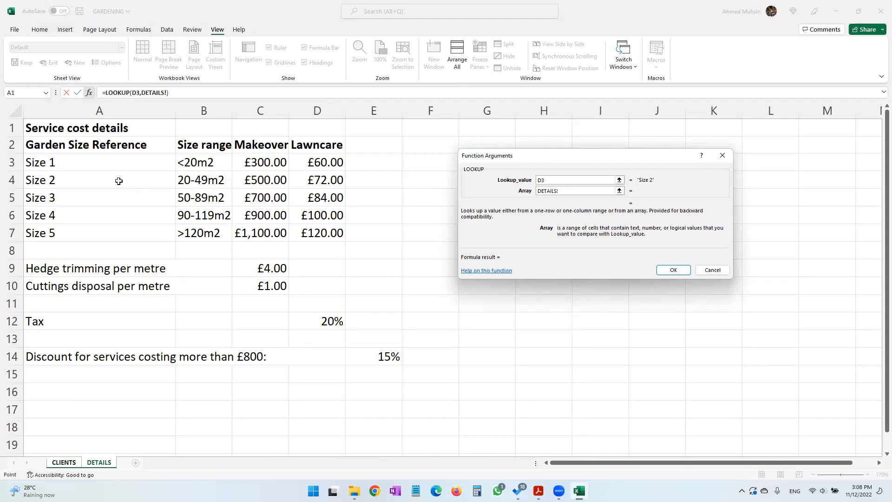
{"action": "left_click_drag", "start_coordinate": [120, 161], "coordinate": [121, 233]}
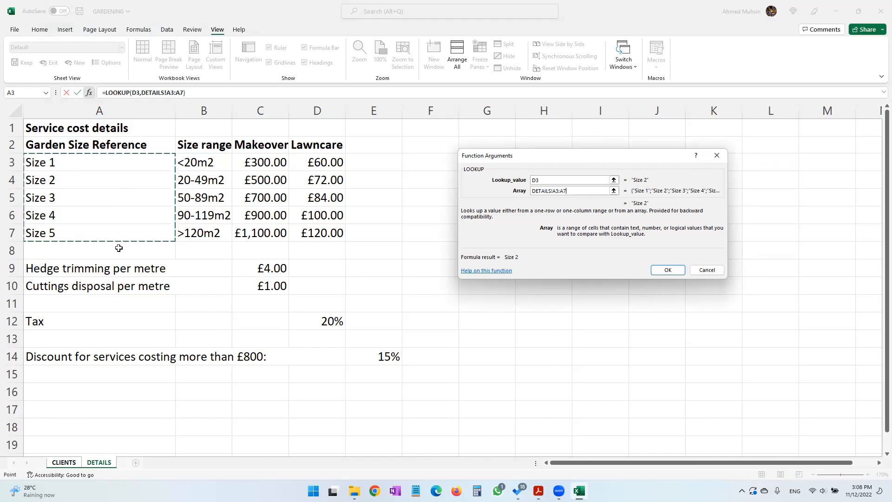
{"action": "left_click_drag", "start_coordinate": [572, 190], "coordinate": [530, 191]}
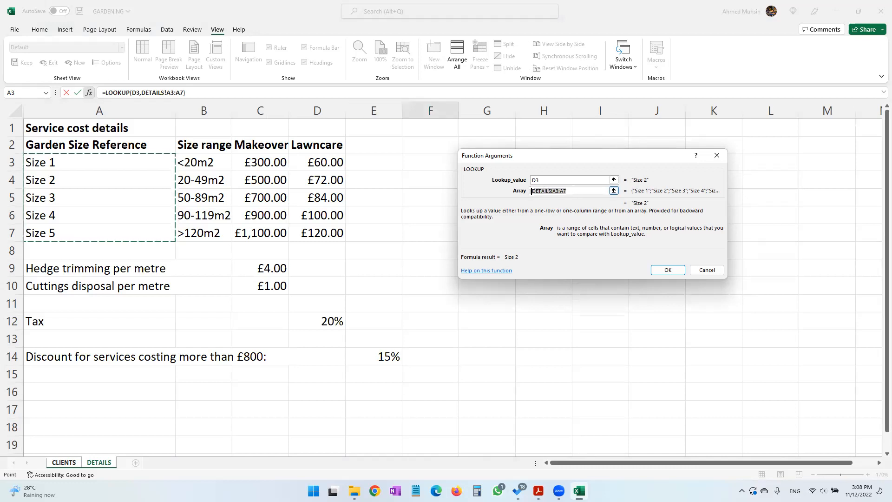
{"action": "key", "text": "BackSpace"}
Set the LOOKUP array to the size references A3:A7 and Makeover prices C3:C7 on DETAILS, and complete the formula in F3
{"action": "left_click", "coordinate": [547, 179]}
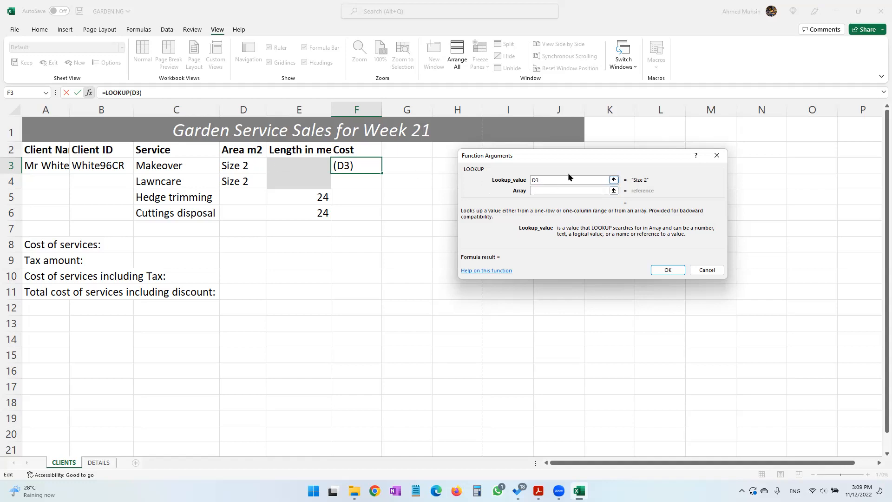
{"action": "left_click_drag", "start_coordinate": [552, 181], "coordinate": [530, 181]}
{"action": "left_click", "coordinate": [533, 191]}
{"action": "left_click", "coordinate": [565, 190]}
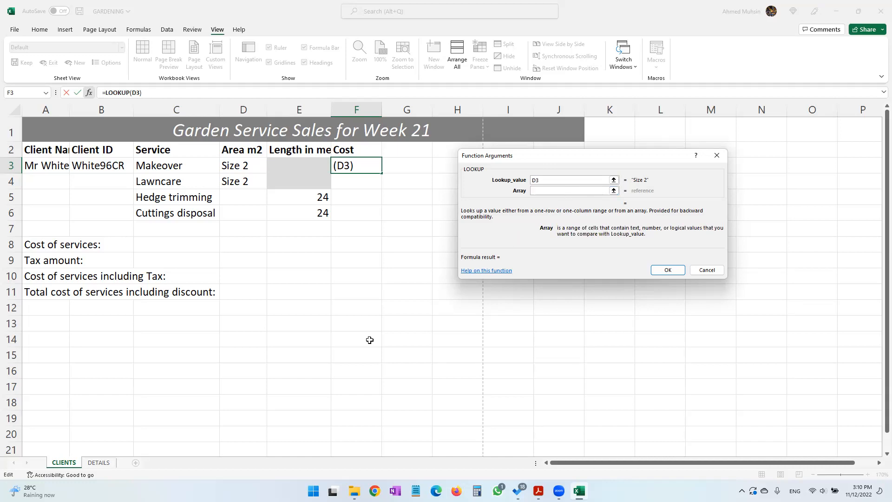
{"action": "left_click", "coordinate": [99, 463]}
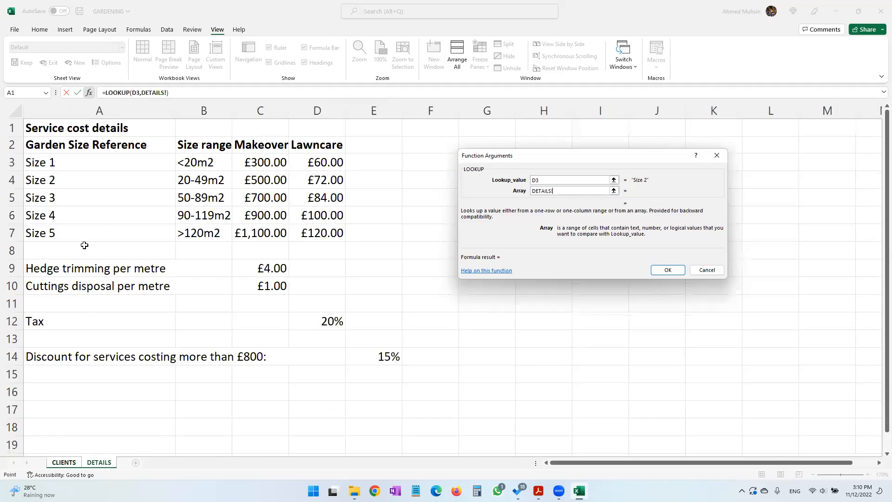
{"action": "left_click_drag", "start_coordinate": [122, 169], "coordinate": [94, 185]}
{"action": "left_click_drag", "start_coordinate": [94, 231], "coordinate": [94, 232]}
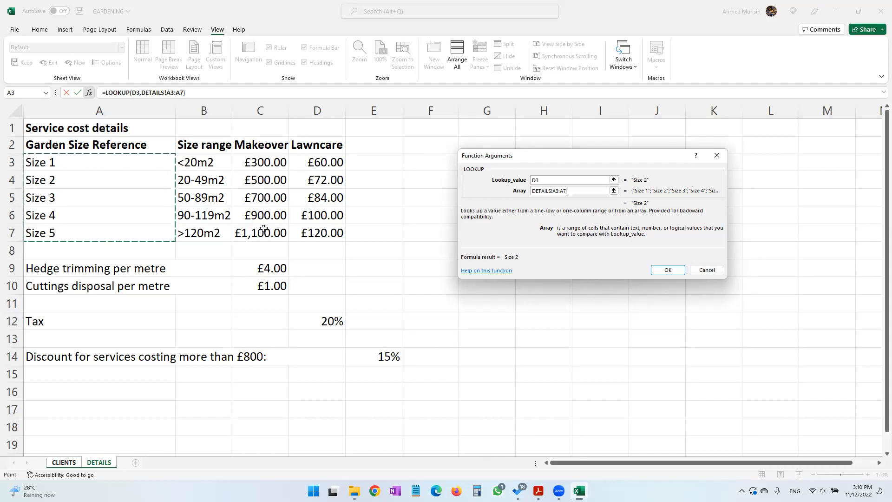
{"action": "type", "text": ","}
{"action": "left_click_drag", "start_coordinate": [258, 165], "coordinate": [260, 231]}
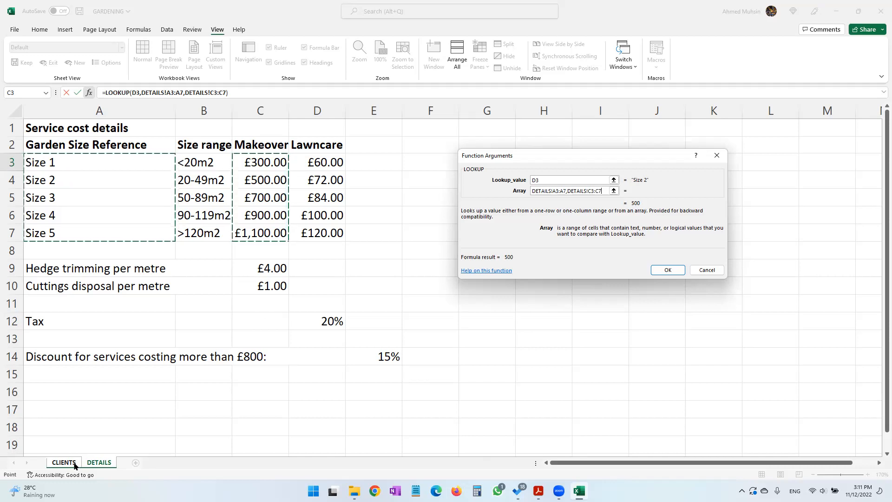
{"action": "left_click", "coordinate": [667, 270]}
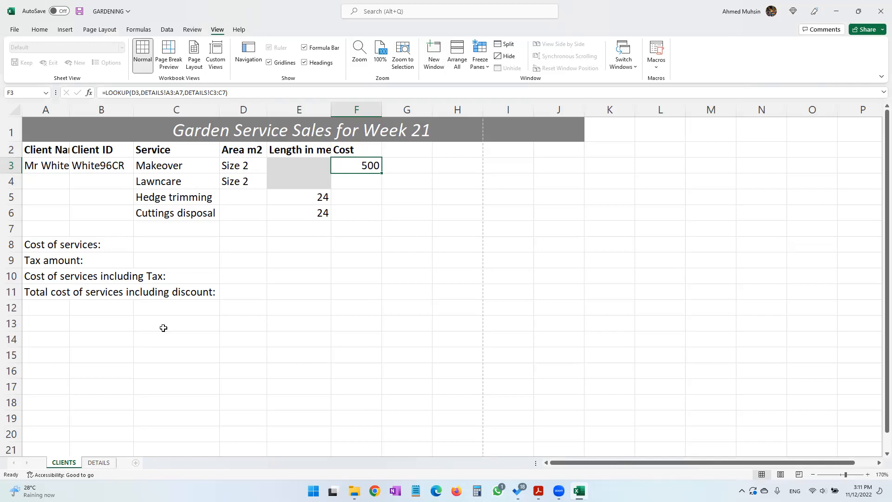
Trace the Makeover lookup for Size 2 through the Garden Size Reference column on DETAILS, and return to CLIENTS
{"action": "left_click", "coordinate": [99, 463]}
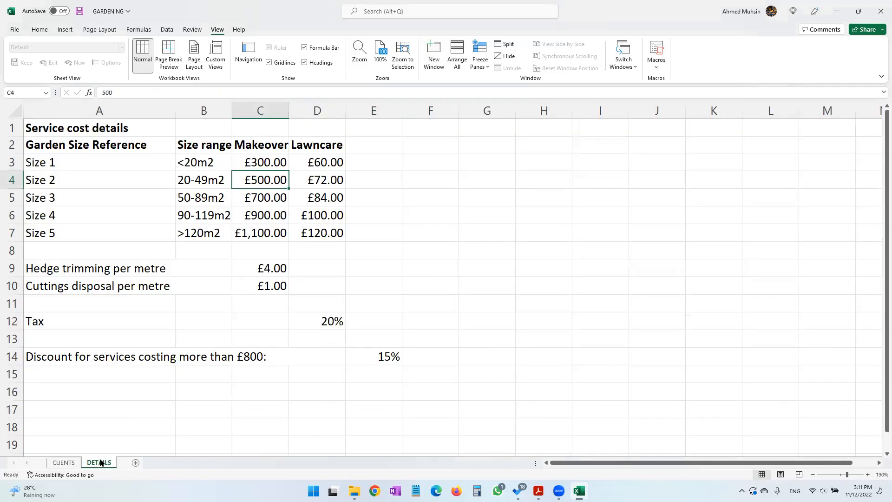
{"action": "left_click", "coordinate": [117, 173]}
{"action": "left_click_drag", "start_coordinate": [117, 172], "coordinate": [115, 229]}
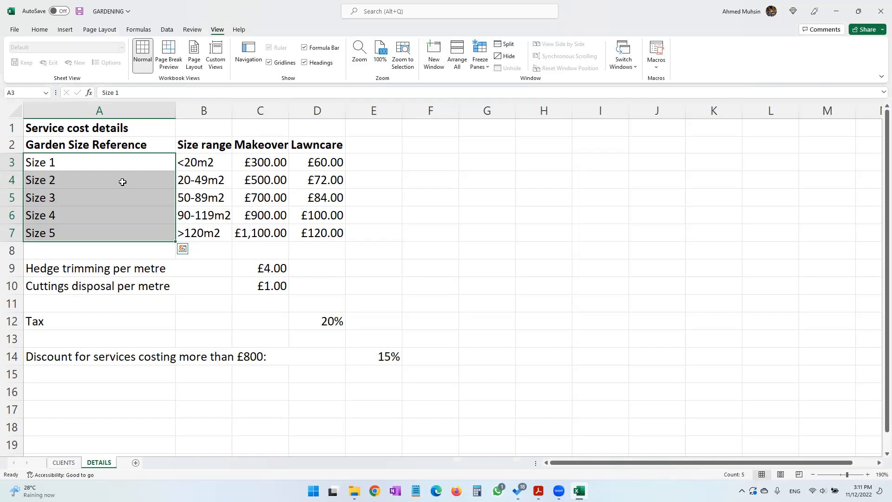
{"action": "left_click", "coordinate": [90, 182]}
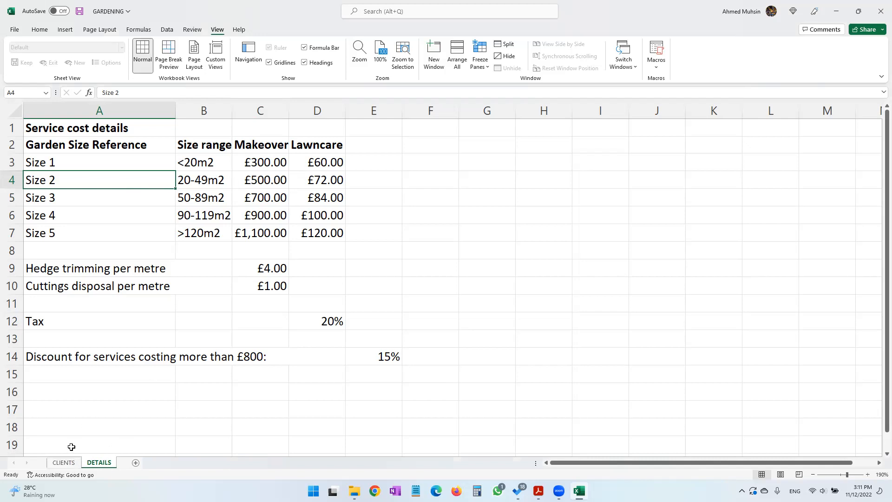
{"action": "left_click", "coordinate": [63, 462]}
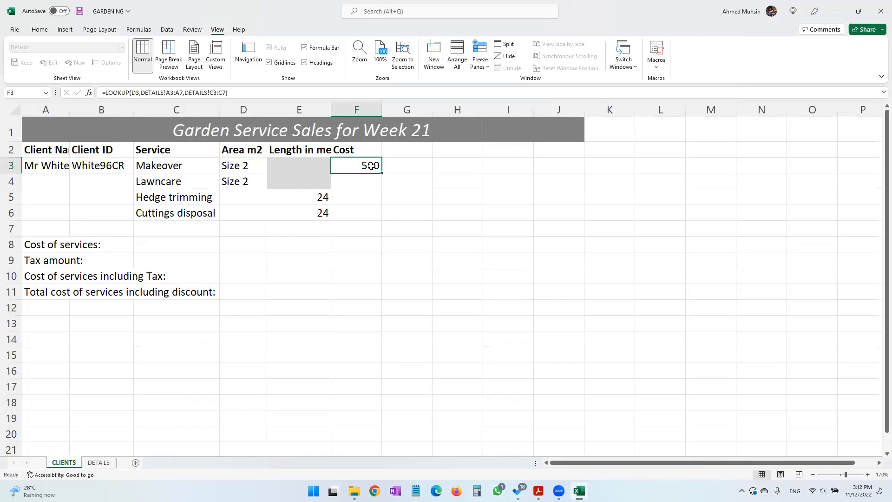
Insert LOOKUP with the lookup_value,array argument list in the Lawncare cost cell F4, using garden size D4 as the Lookup_value
{"action": "left_click", "coordinate": [154, 183]}
{"action": "left_click", "coordinate": [323, 184]}
{"action": "left_click", "coordinate": [361, 182]}
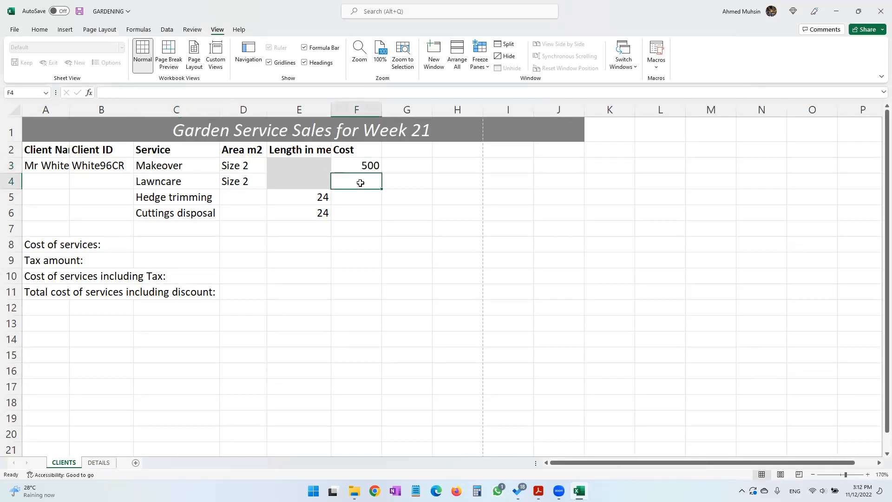
{"action": "left_click", "coordinate": [90, 94]}
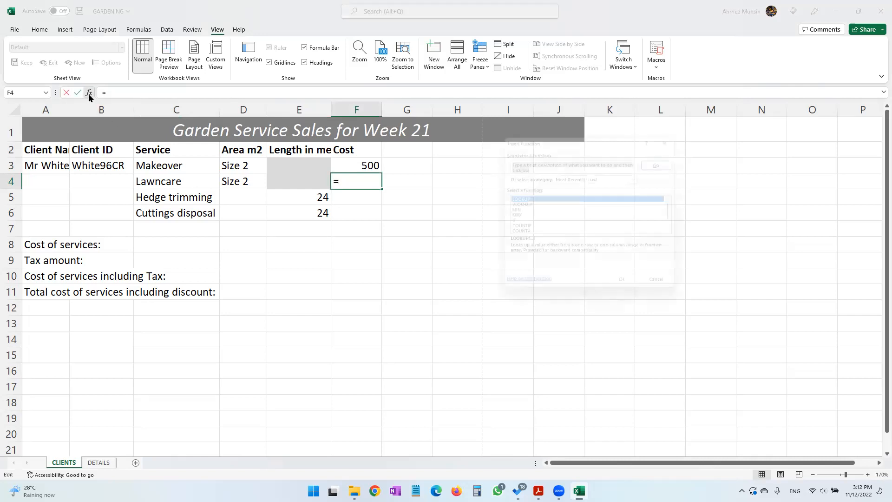
{"action": "double_click", "coordinate": [515, 201]}
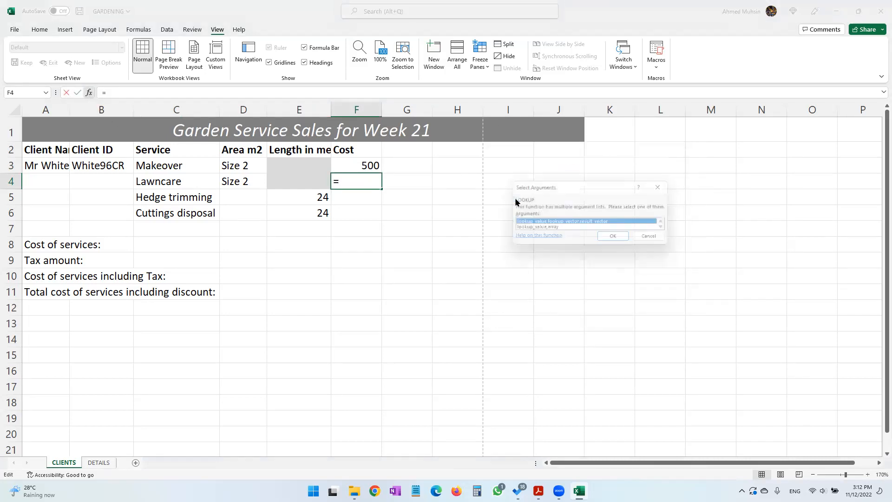
{"action": "double_click", "coordinate": [539, 230]}
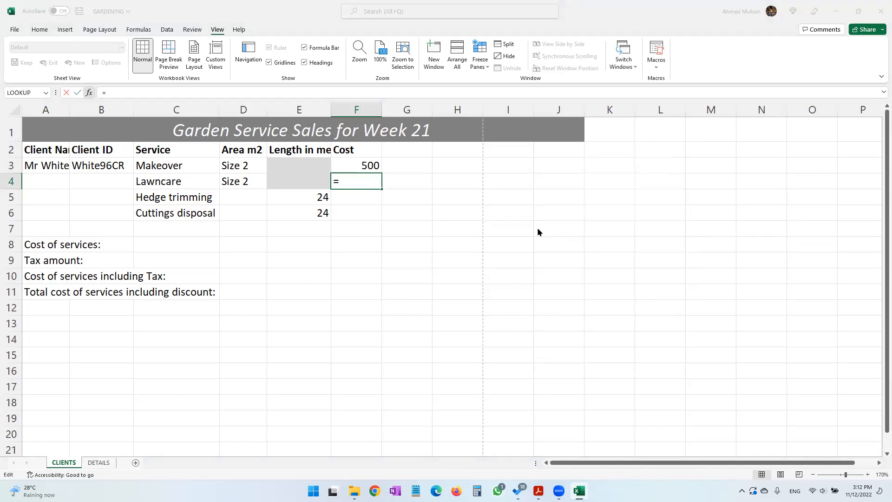
{"action": "left_click_drag", "start_coordinate": [574, 154], "coordinate": [581, 145]}
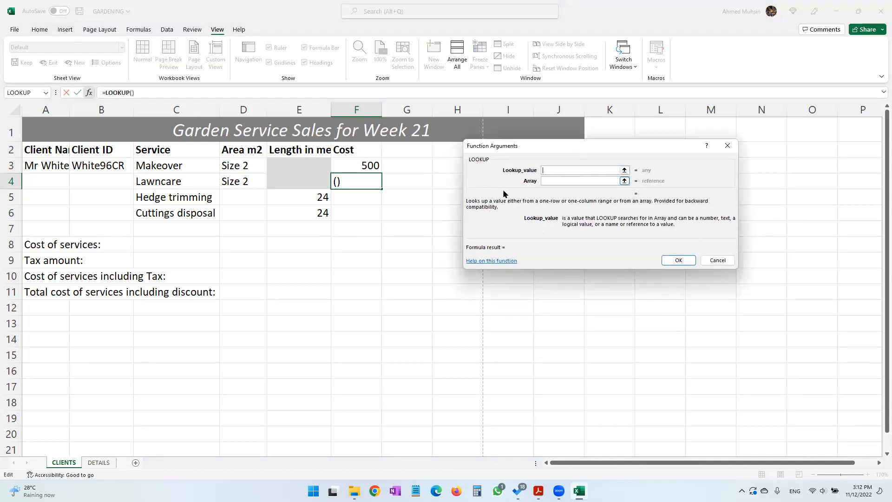
{"action": "left_click", "coordinate": [231, 183]}
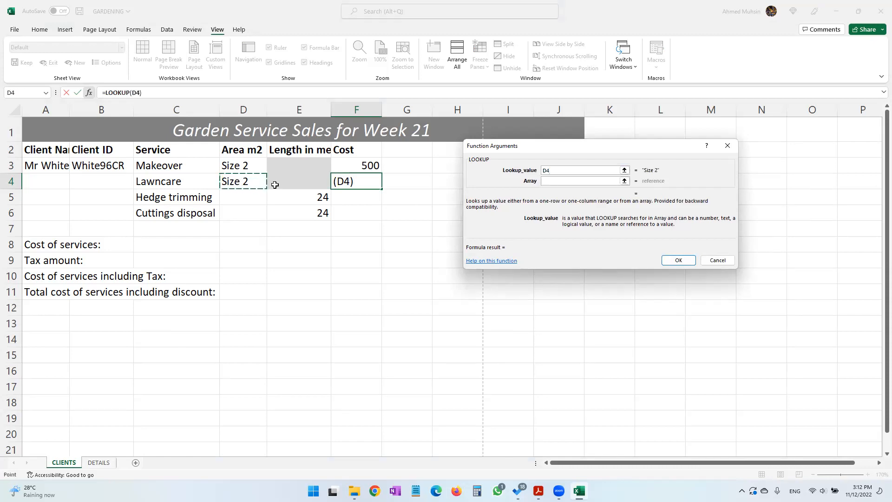
Set the F4 LOOKUP array to the size references A3:A7 and Lawncare prices D3:D7 on DETAILS, and complete the formula
{"action": "left_click", "coordinate": [555, 179]}
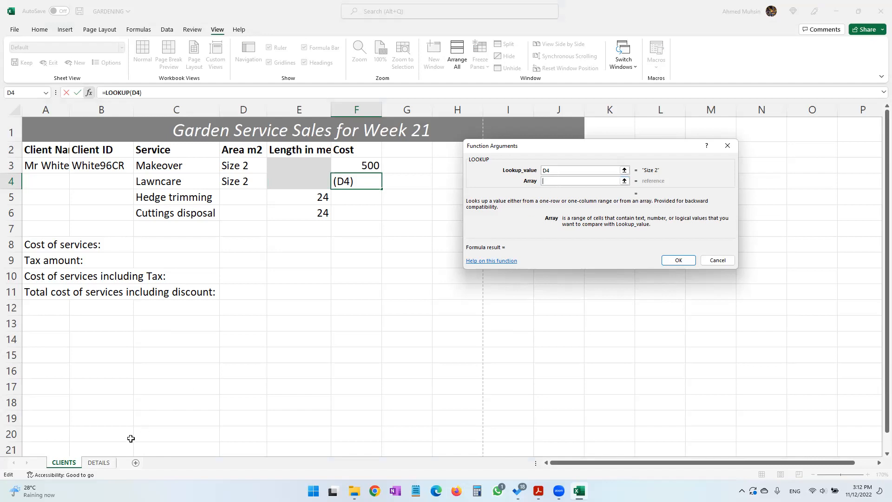
{"action": "left_click", "coordinate": [104, 463]}
{"action": "left_click_drag", "start_coordinate": [93, 164], "coordinate": [83, 236]}
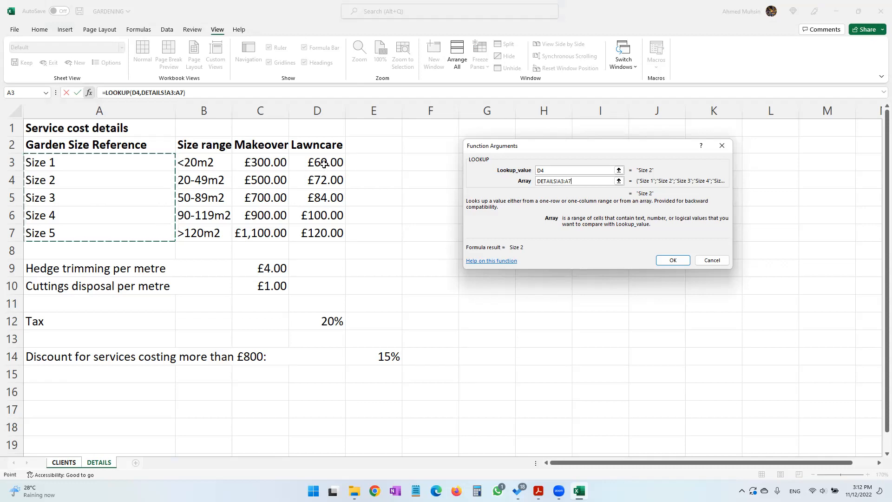
{"action": "type", "text": ","}
{"action": "left_click_drag", "start_coordinate": [324, 164], "coordinate": [325, 203]}
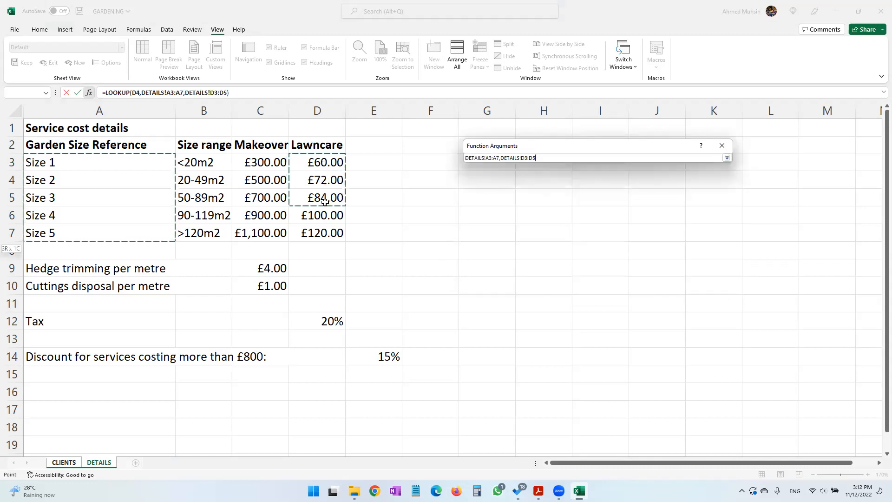
{"action": "left_click_drag", "start_coordinate": [322, 232], "coordinate": [323, 232]}
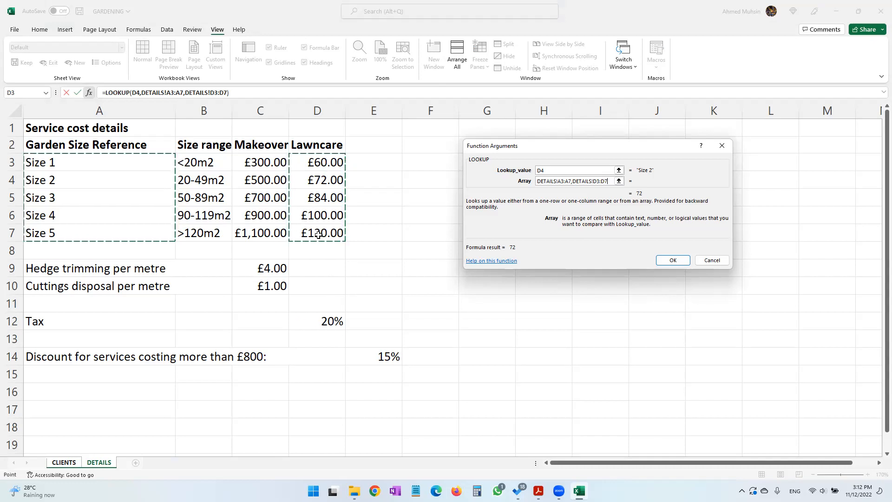
{"action": "left_click", "coordinate": [672, 260]}
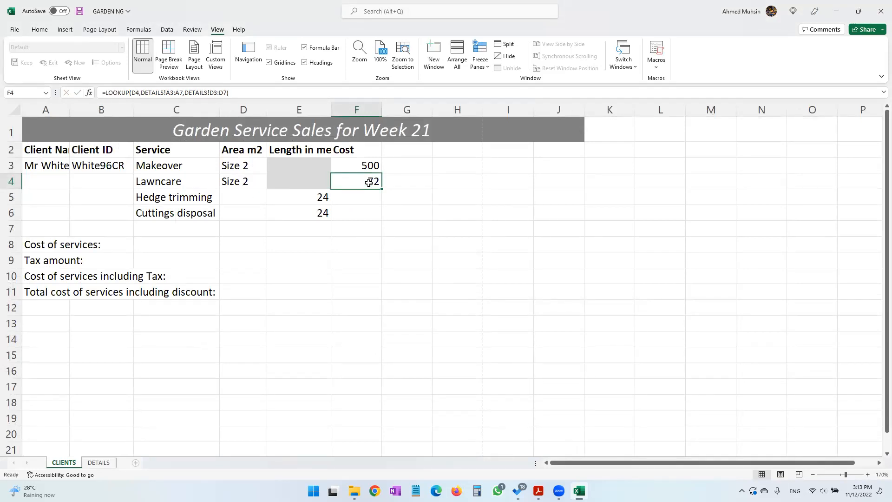
Check the Lawncare cost in F4 by matching garden size D4 against the size references and Lawncare prices on DETAILS
{"action": "left_click", "coordinate": [234, 180]}
{"action": "left_click", "coordinate": [365, 184]}
{"action": "left_click", "coordinate": [244, 185]}
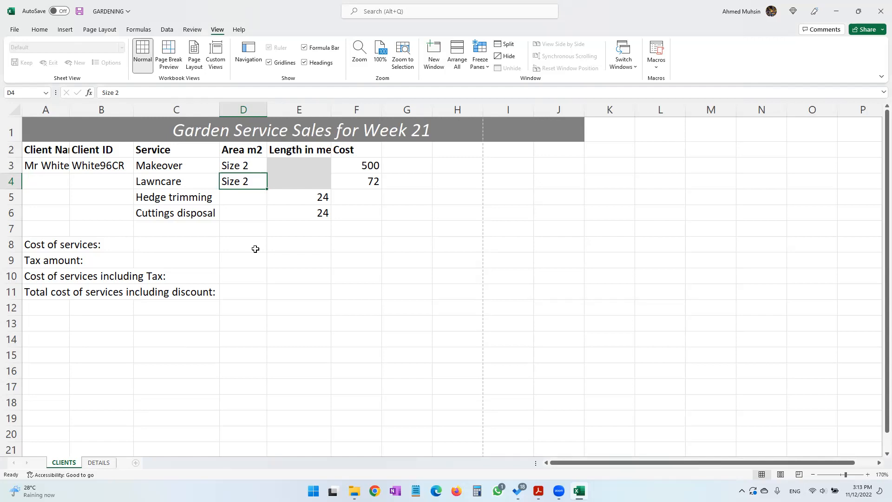
{"action": "left_click", "coordinate": [107, 464]}
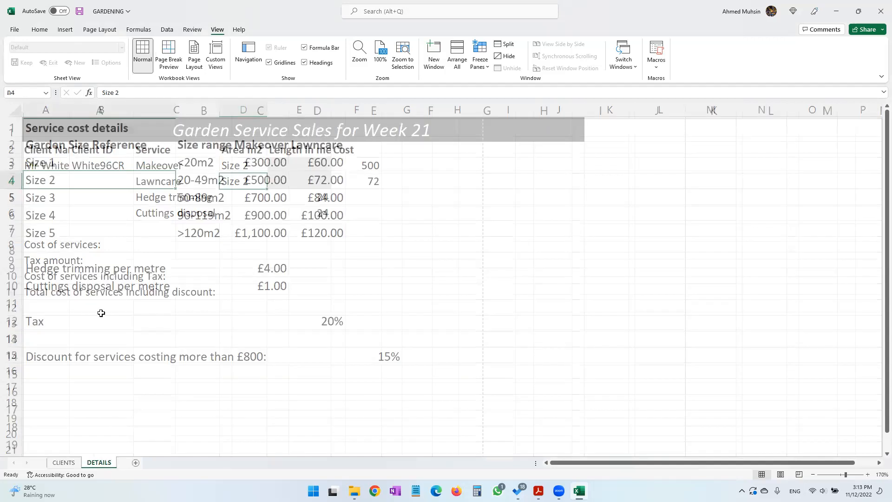
{"action": "left_click_drag", "start_coordinate": [119, 165], "coordinate": [119, 233]}
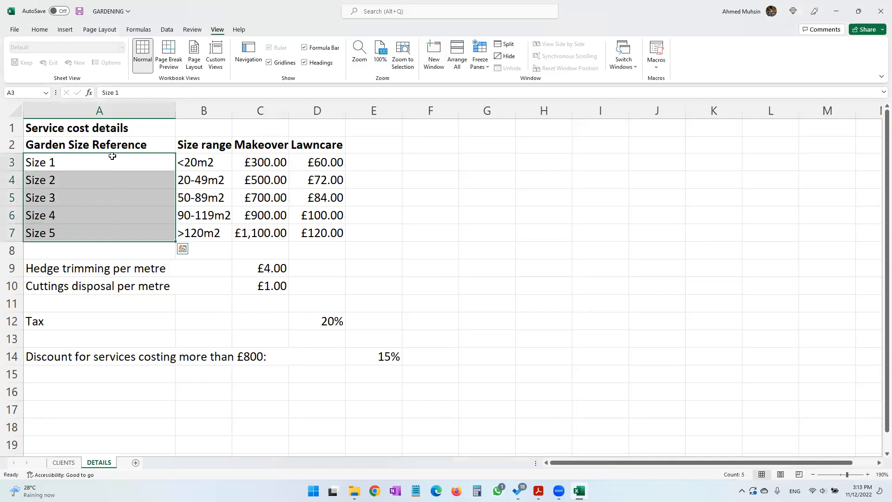
{"action": "left_click", "coordinate": [99, 183]}
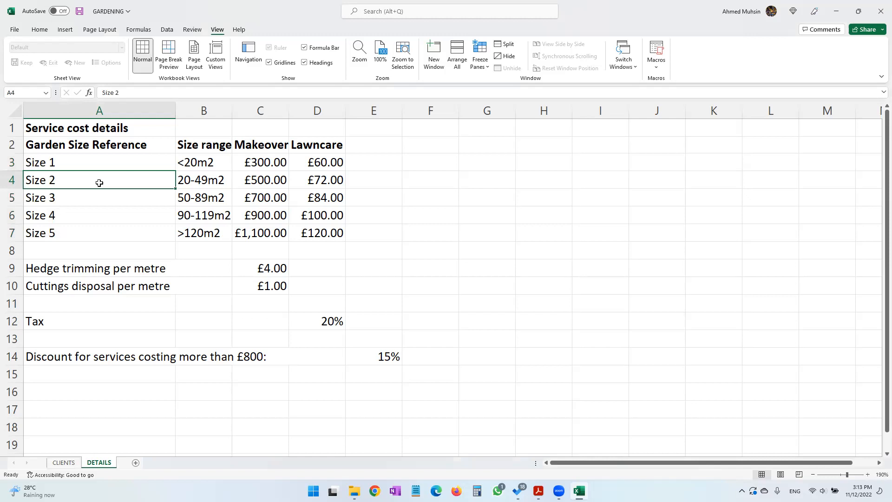
{"action": "left_click_drag", "start_coordinate": [323, 162], "coordinate": [322, 232]}
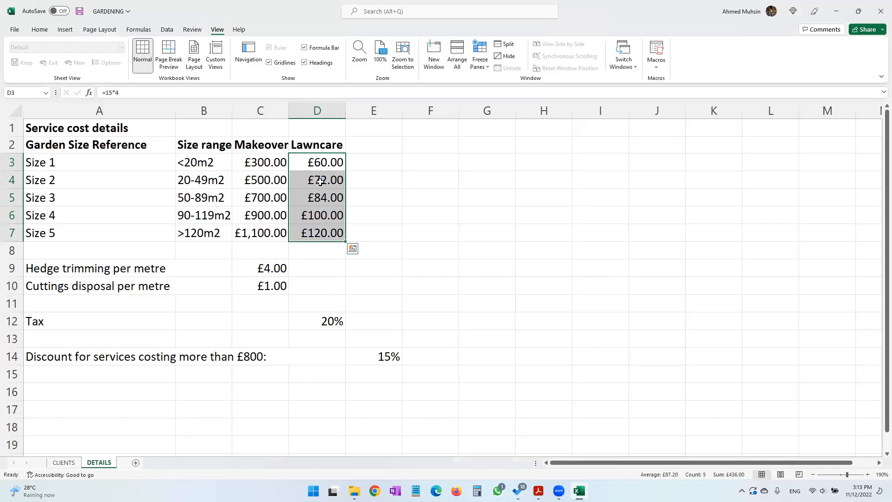
{"action": "left_click_drag", "start_coordinate": [322, 163], "coordinate": [323, 217]}
{"action": "left_click", "coordinate": [113, 183]}
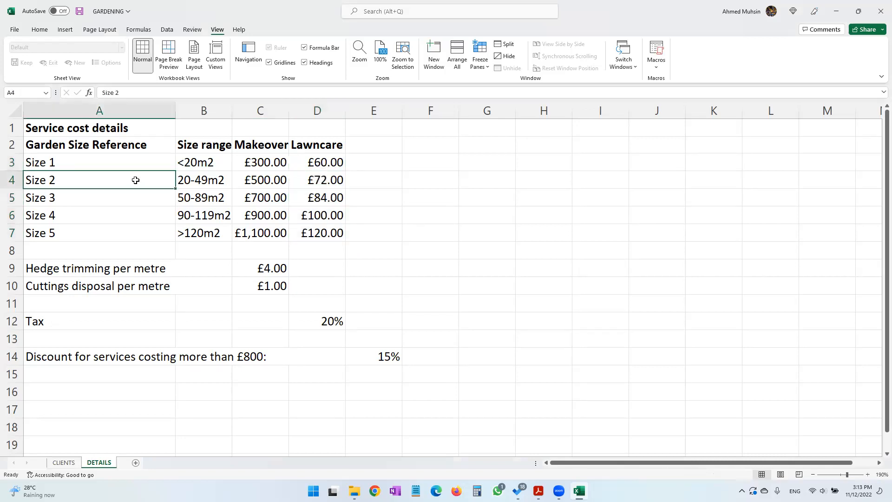
{"action": "left_click", "coordinate": [324, 180]}
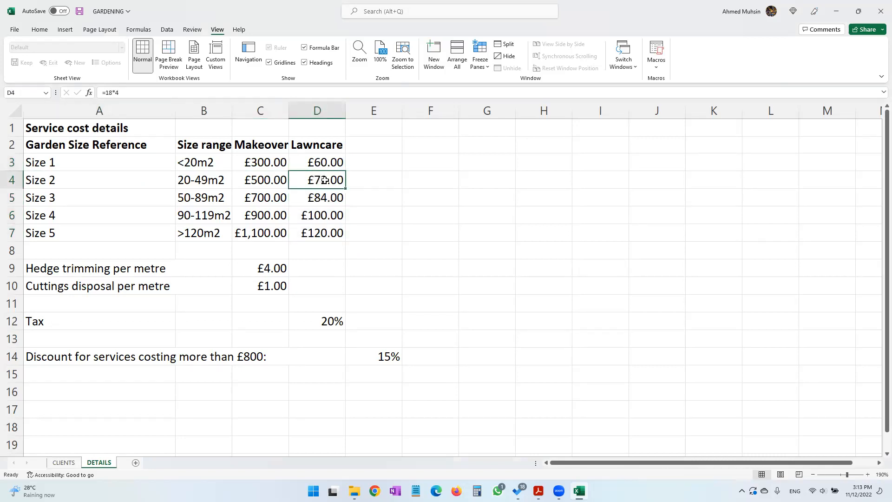
{"action": "left_click", "coordinate": [64, 463]}
{"action": "left_click", "coordinate": [379, 186]}
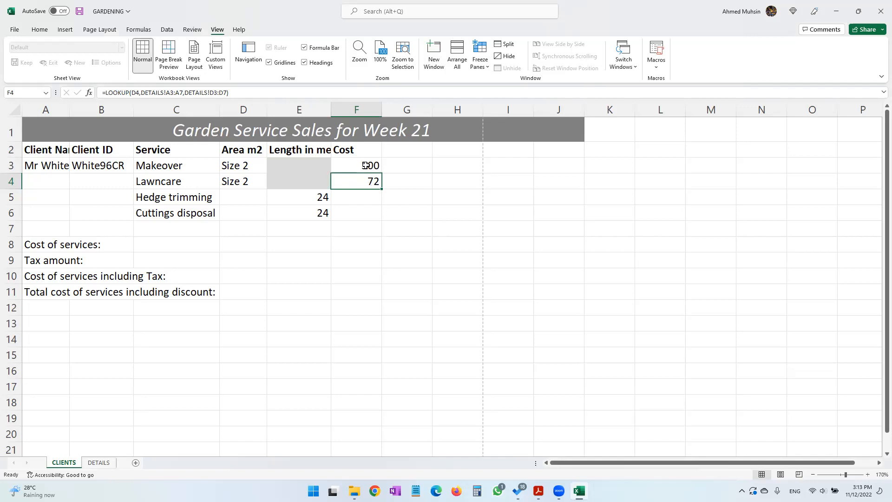
Clear the costs in F3:F4 and insert VLOOKUP in the Makeover cost cell F3, using garden size D3 as the Lookup_value
{"action": "left_click_drag", "start_coordinate": [367, 166], "coordinate": [366, 182]}
{"action": "key", "text": "Delete"}
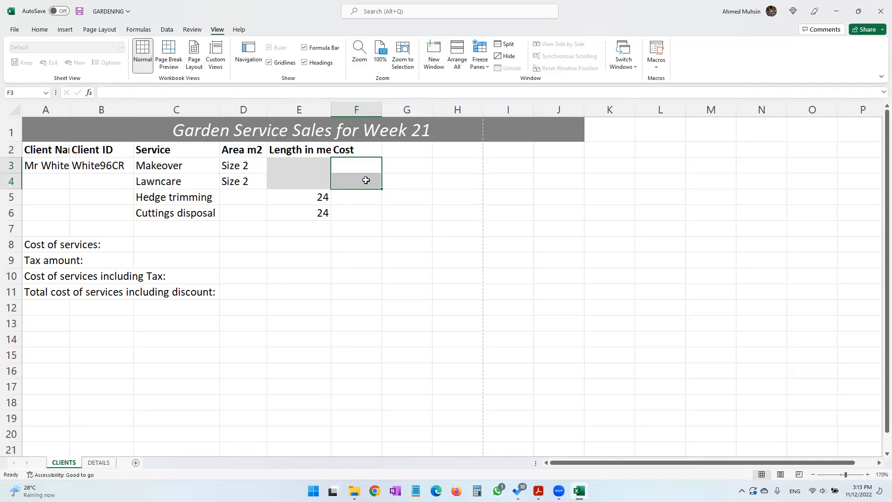
{"action": "left_click", "coordinate": [366, 167]}
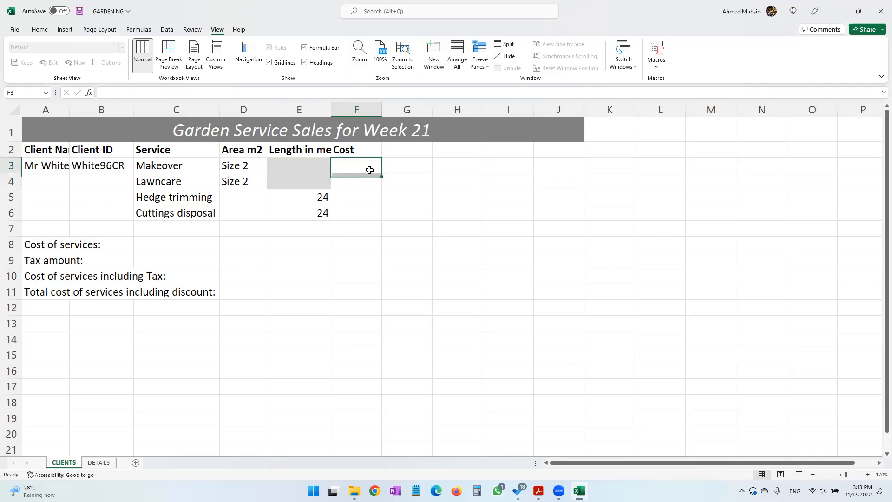
{"action": "left_click", "coordinate": [89, 93]}
{"action": "left_click", "coordinate": [528, 197]}
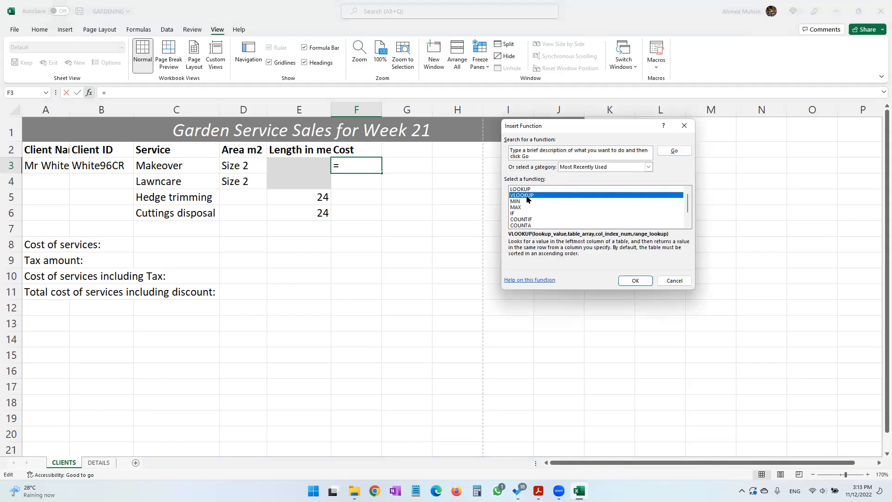
{"action": "left_click", "coordinate": [634, 281]}
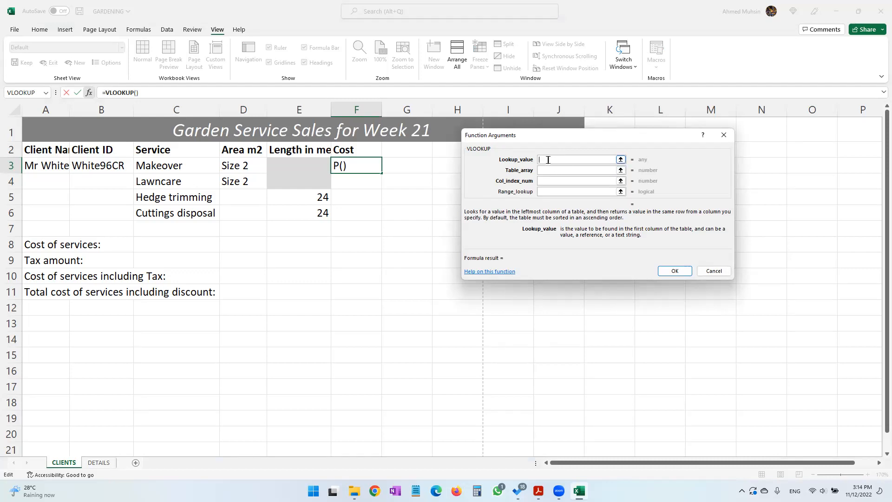
{"action": "left_click", "coordinate": [247, 166]}
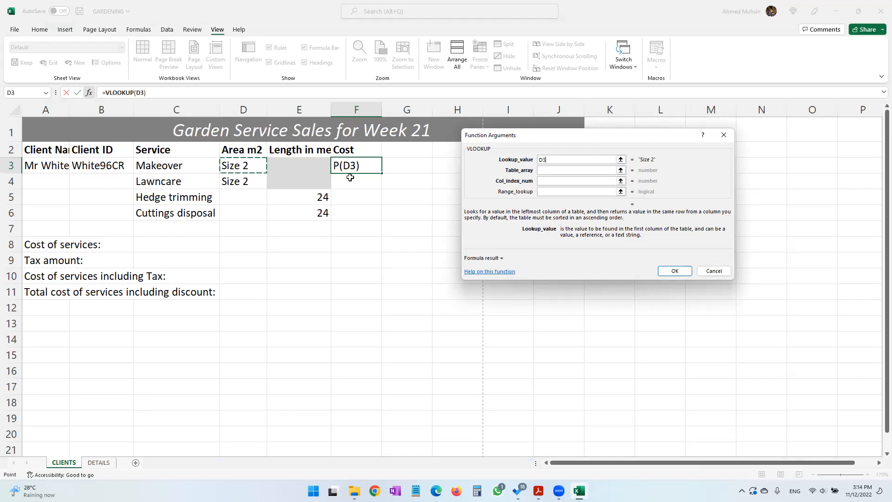
Set the F3 VLOOKUP Table_array to A3:D7 on DETAILS and the Col_index_num to 3, and complete the formula
{"action": "left_click", "coordinate": [580, 170]}
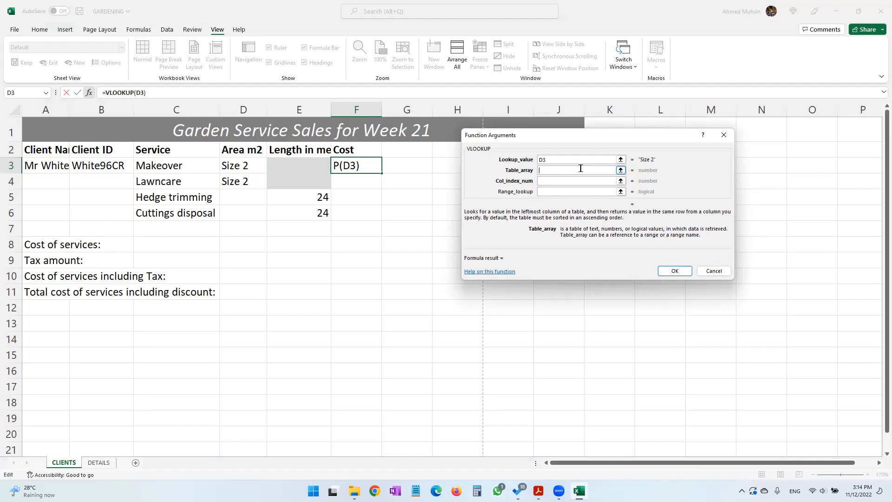
{"action": "left_click", "coordinate": [99, 463]}
{"action": "left_click_drag", "start_coordinate": [83, 160], "coordinate": [330, 233]}
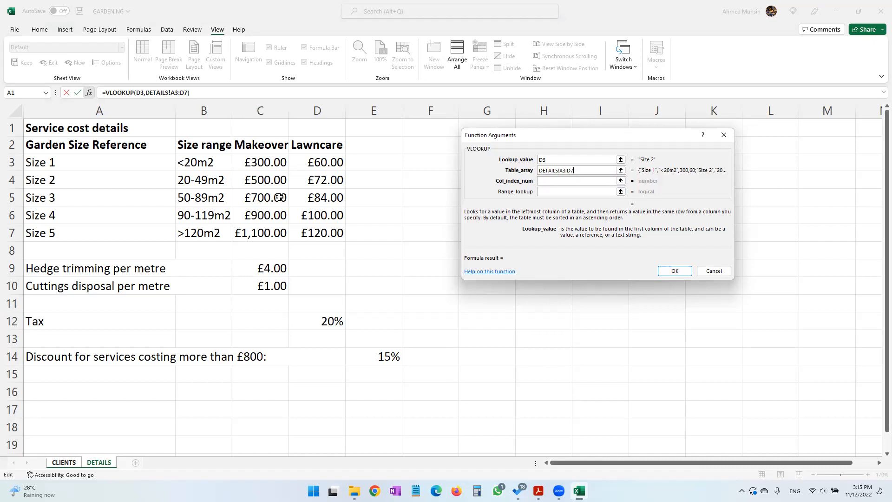
{"action": "left_click", "coordinate": [566, 160]}
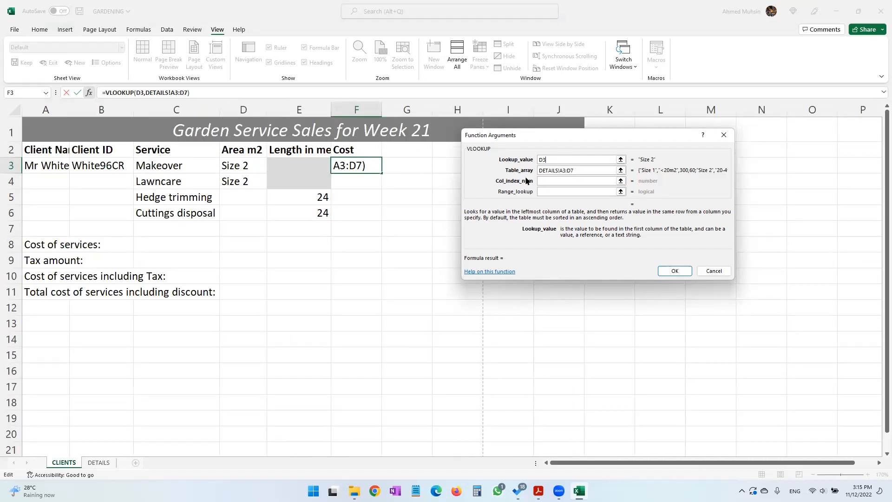
{"action": "left_click", "coordinate": [580, 170]}
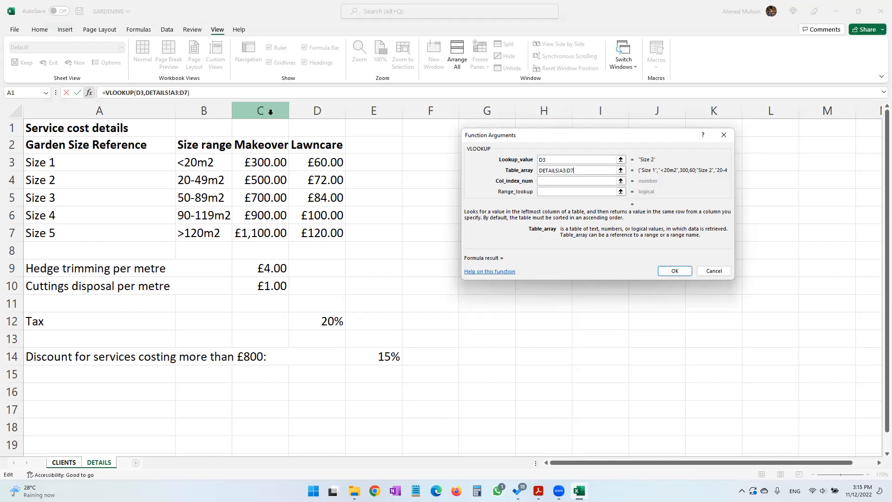
{"action": "left_click", "coordinate": [559, 180]}
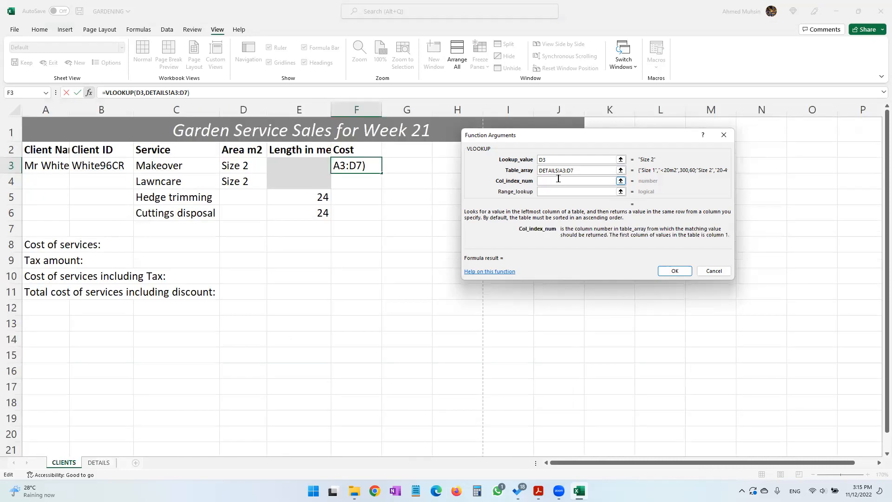
{"action": "type", "text": "3"}
{"action": "left_click", "coordinate": [679, 272]}
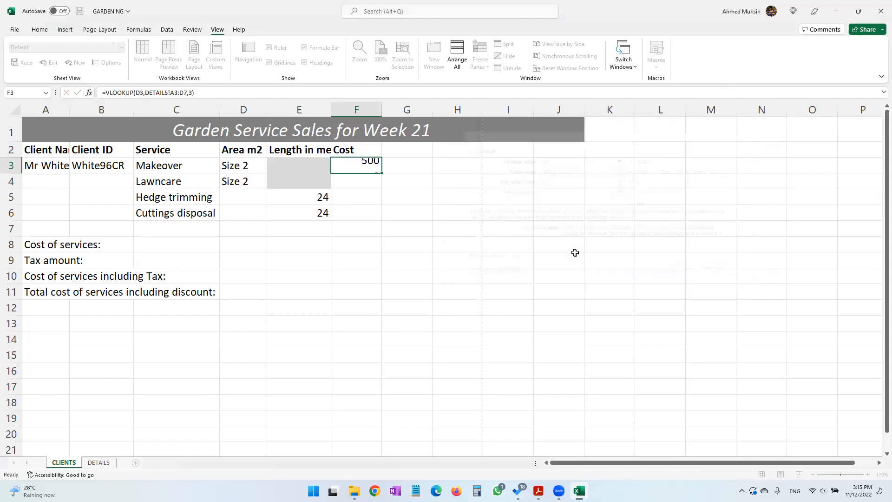
Enter a VLOOKUP in the Lawncare cost cell F4 with Lookup_value D4, Table_array A3:D7 on DETAILS and Col_index_num 4
{"action": "left_click", "coordinate": [356, 184]}
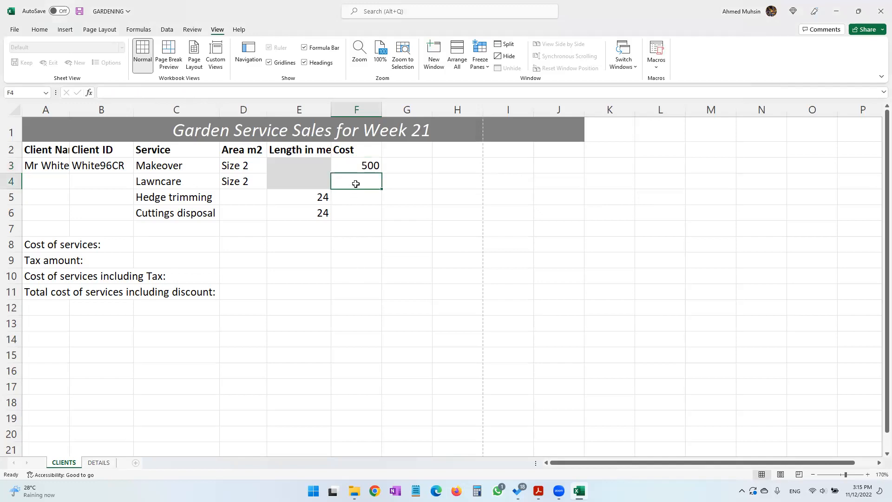
{"action": "left_click", "coordinate": [88, 93]}
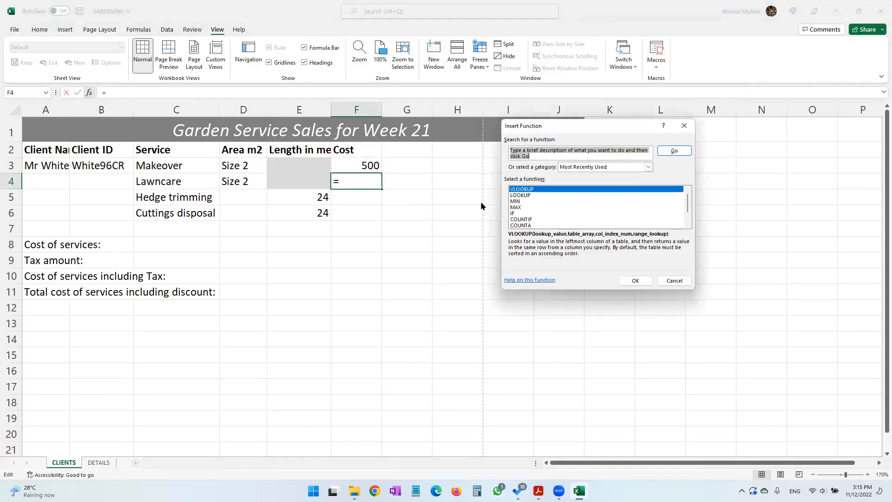
{"action": "double_click", "coordinate": [531, 192]}
{"action": "left_click", "coordinate": [234, 182]}
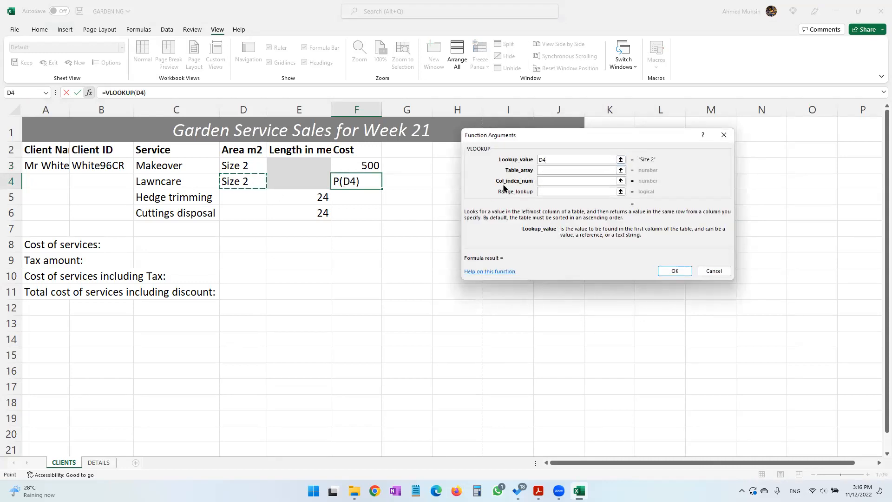
{"action": "left_click", "coordinate": [549, 170]}
{"action": "left_click", "coordinate": [98, 462]}
{"action": "left_click", "coordinate": [69, 162]}
{"action": "left_click_drag", "start_coordinate": [69, 162], "coordinate": [325, 226]}
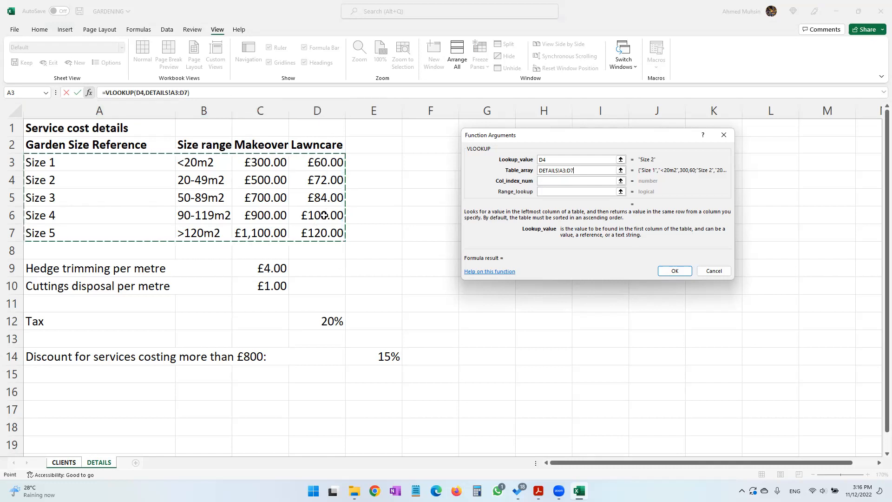
{"action": "left_click", "coordinate": [576, 180]}
{"action": "type", "text": "4"}
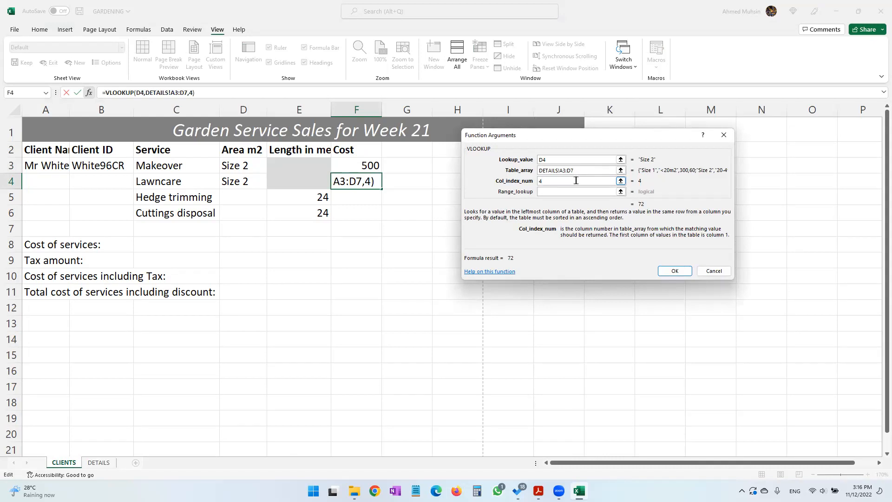
{"action": "left_click", "coordinate": [675, 270]}
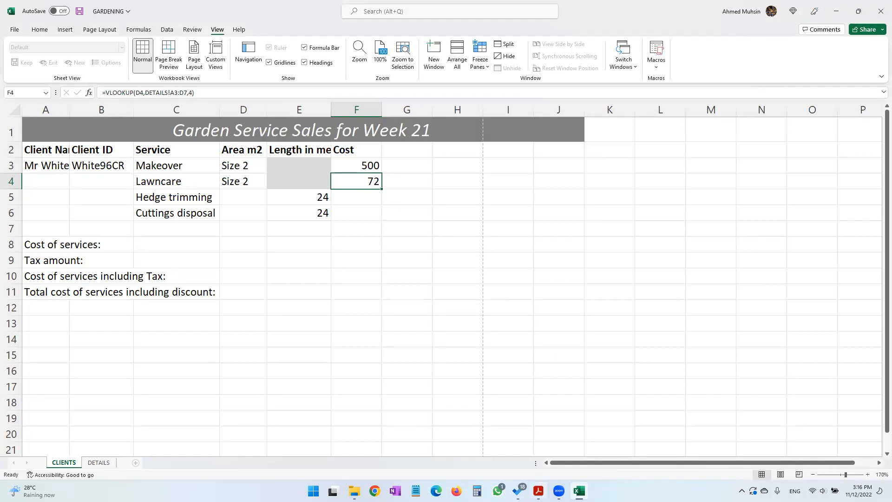
Switch to the 2021 Nov practical paper in Acrobat Reader and compare the function and formula instructions in Task B1b parts (i) and (ii)
{"action": "mouse_move", "coordinate": [539, 490]}
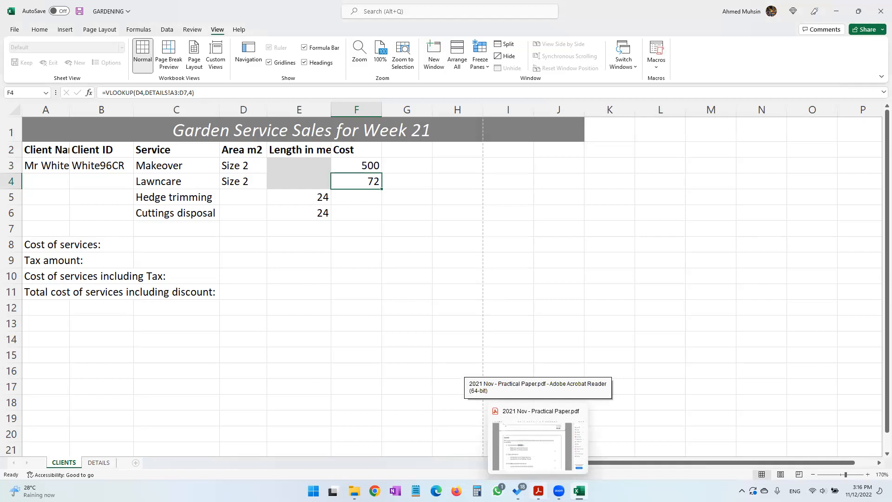
{"action": "left_click", "coordinate": [539, 490]}
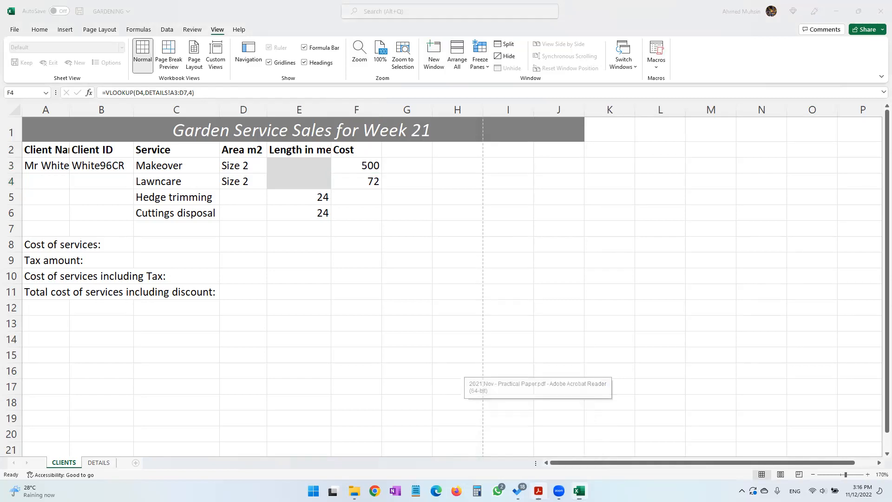
{"action": "left_click_drag", "start_coordinate": [154, 339], "coordinate": [238, 337]}
{"action": "left_click_drag", "start_coordinate": [177, 281], "coordinate": [353, 297]}
{"action": "left_click_drag", "start_coordinate": [160, 335], "coordinate": [237, 337]}
{"action": "double_click", "coordinate": [215, 338]}
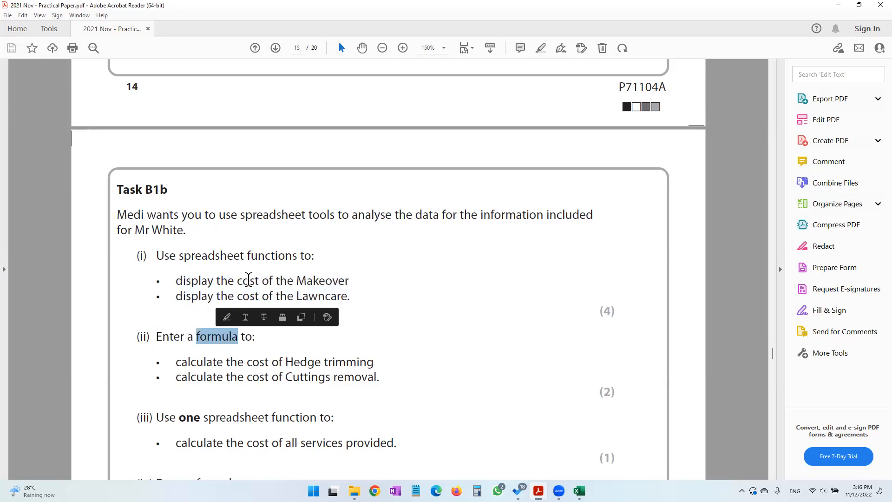
{"action": "double_click", "coordinate": [262, 257]}
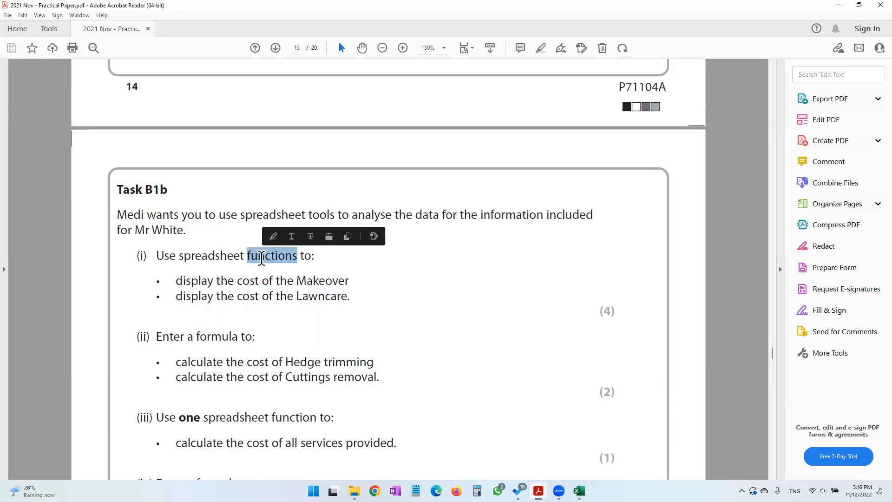
{"action": "double_click", "coordinate": [208, 339]}
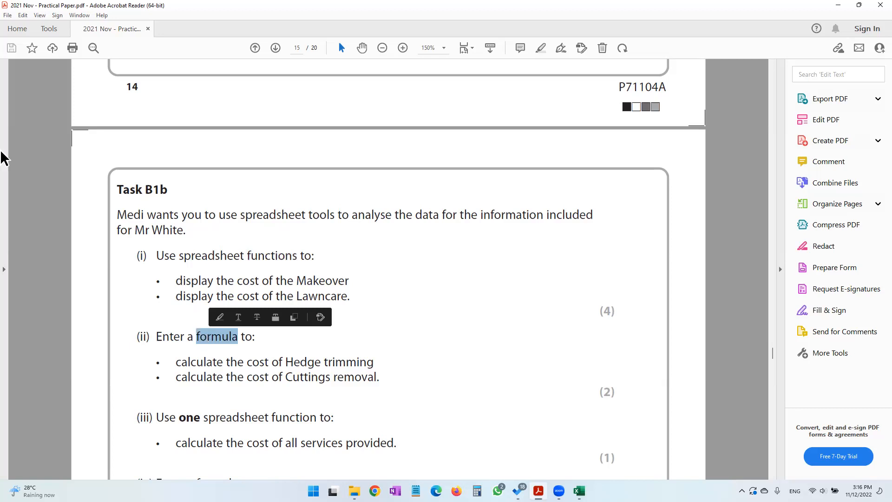
{"action": "left_click_drag", "start_coordinate": [201, 365], "coordinate": [366, 365]}
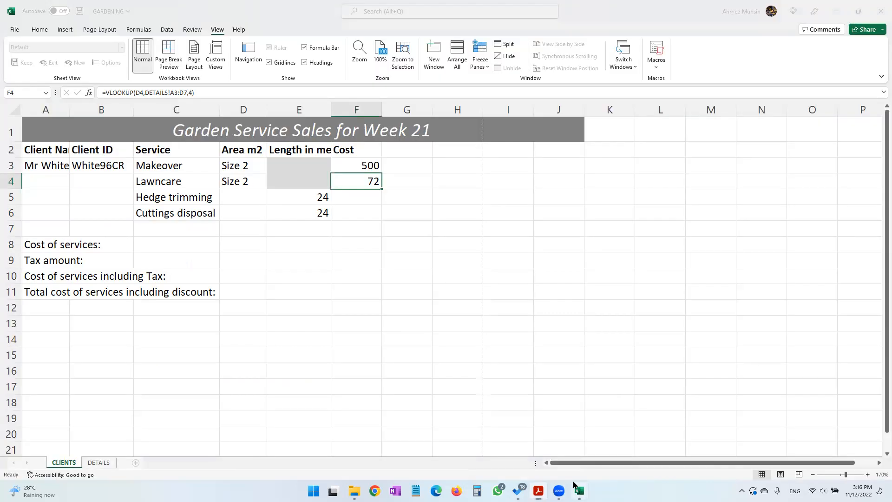
Return to the GARDENING workbook in Excel and examine the Hedge trimming length on CLIENTS and its per-metre price on DETAILS
{"action": "left_click", "coordinate": [579, 491]}
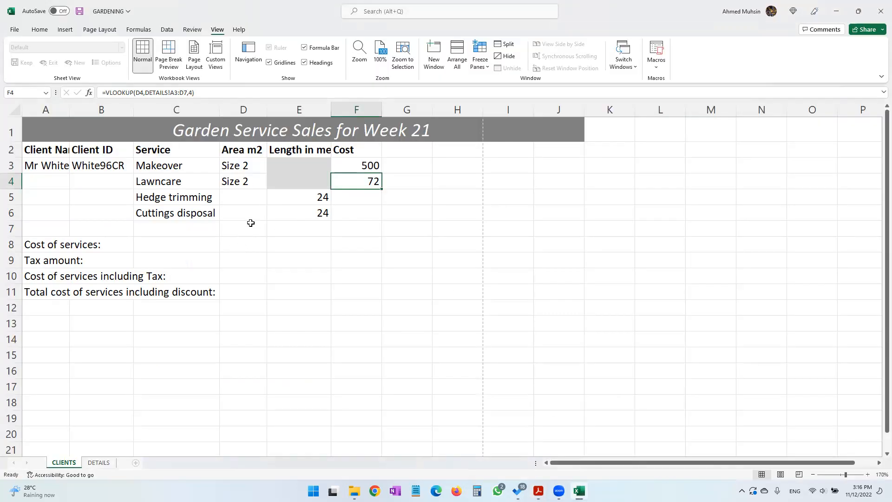
{"action": "left_click", "coordinate": [351, 198]}
{"action": "left_click", "coordinate": [206, 200]}
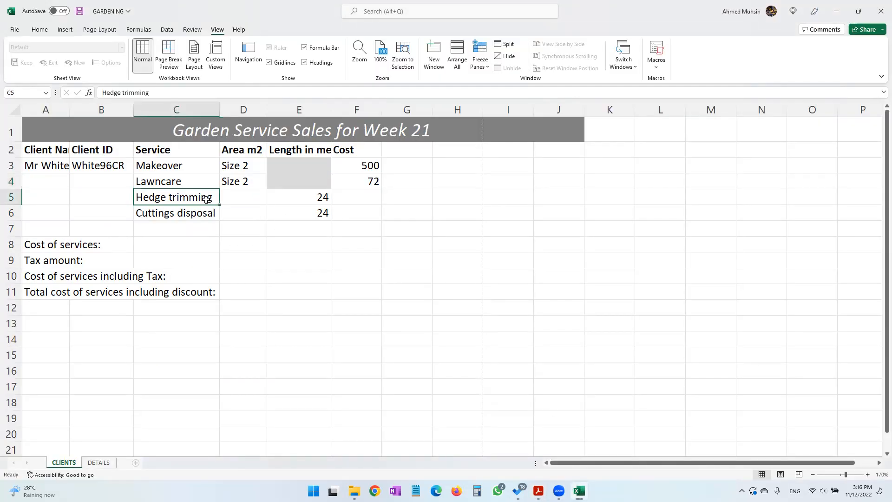
{"action": "left_click", "coordinate": [303, 201]}
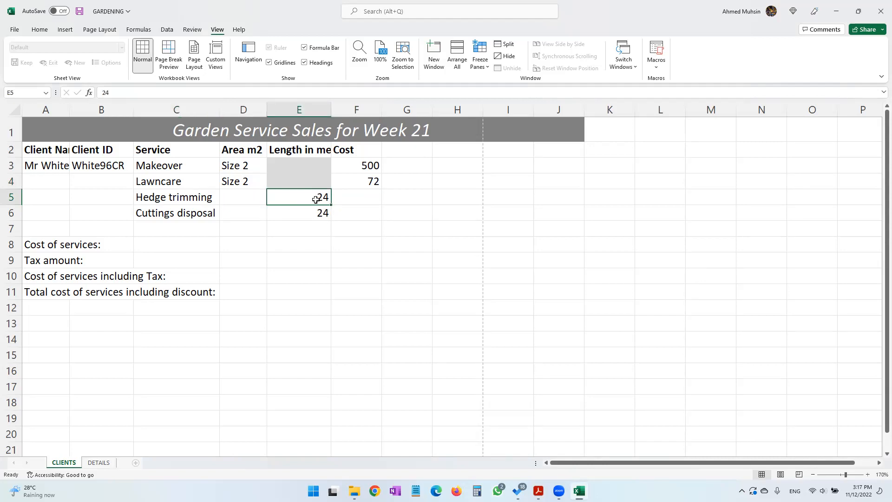
{"action": "left_click", "coordinate": [344, 200]}
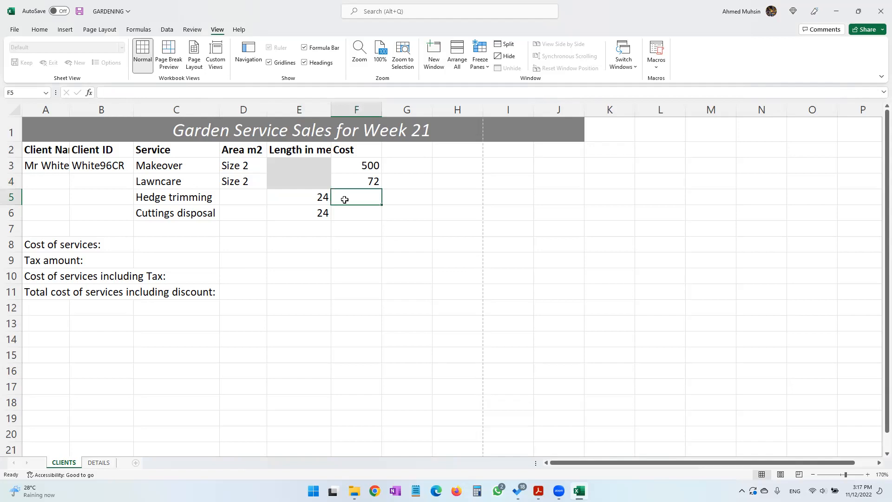
{"action": "left_click", "coordinate": [320, 198]}
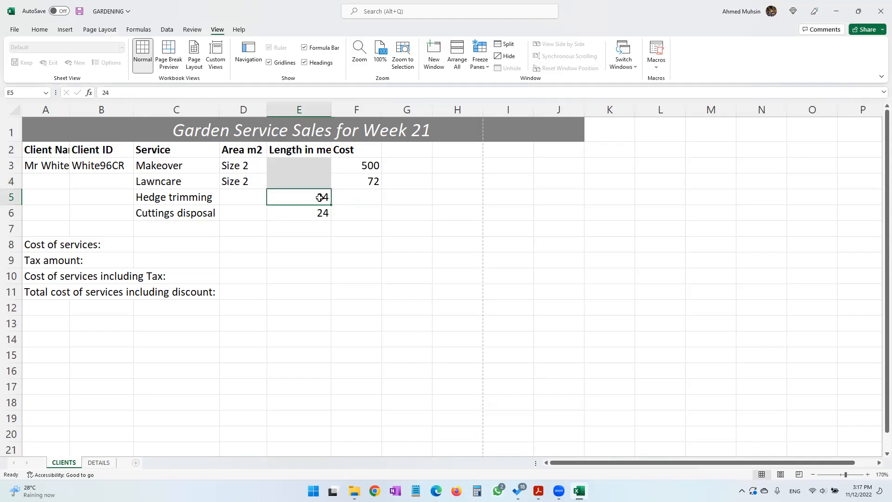
{"action": "left_click", "coordinate": [99, 462]}
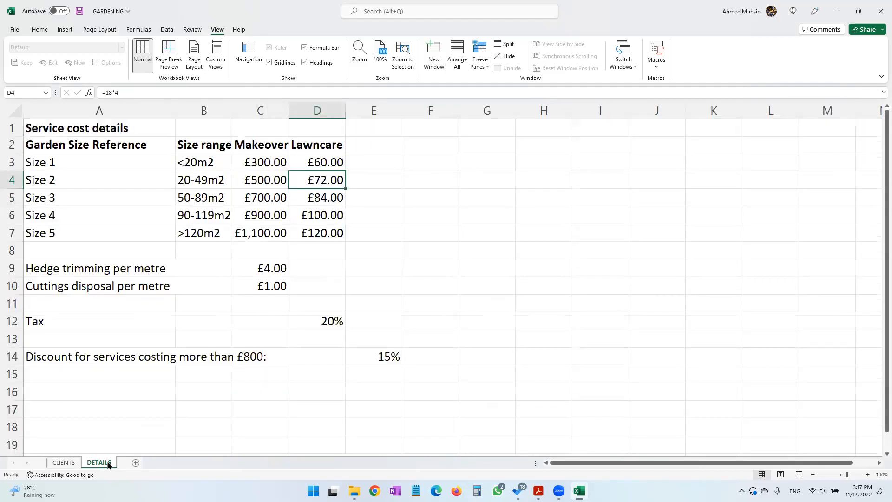
{"action": "left_click", "coordinate": [134, 269]}
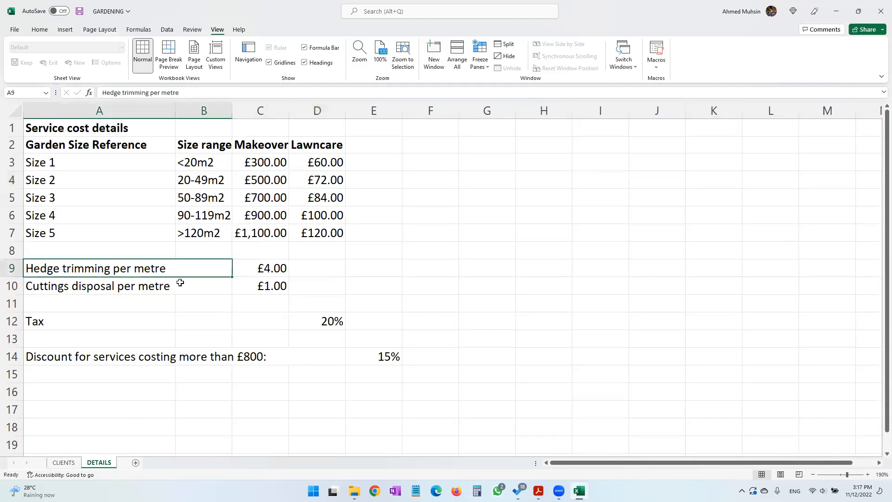
{"action": "left_click", "coordinate": [265, 267]}
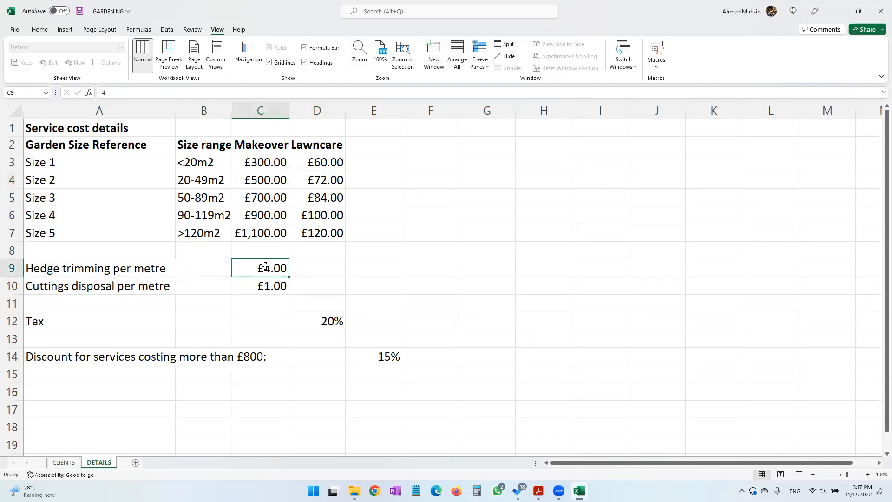
{"action": "left_click", "coordinate": [63, 462]}
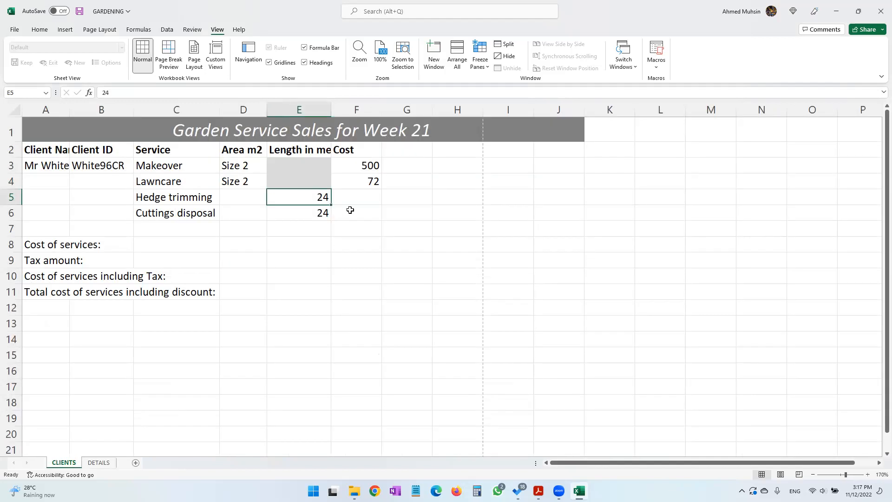
Begin the Hedge trimming cost formula in F5 with the length in E5 and a multiplication operator
{"action": "left_click", "coordinate": [364, 195]}
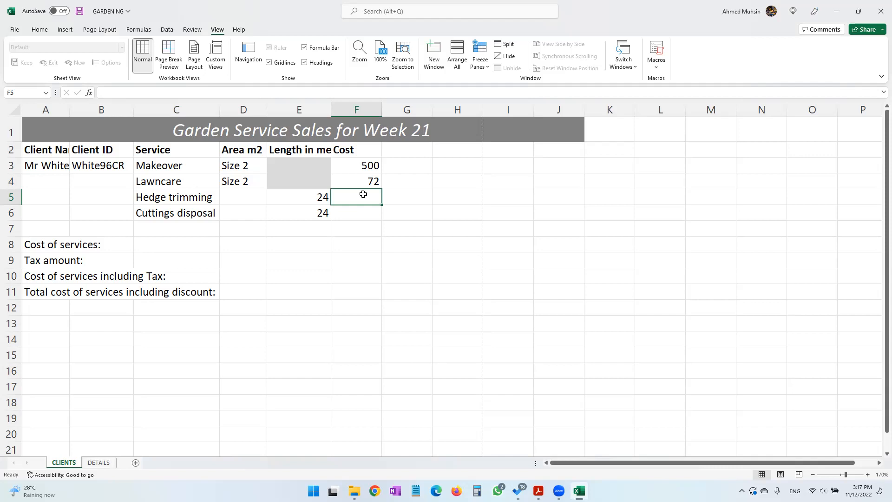
{"action": "type", "text": "="}
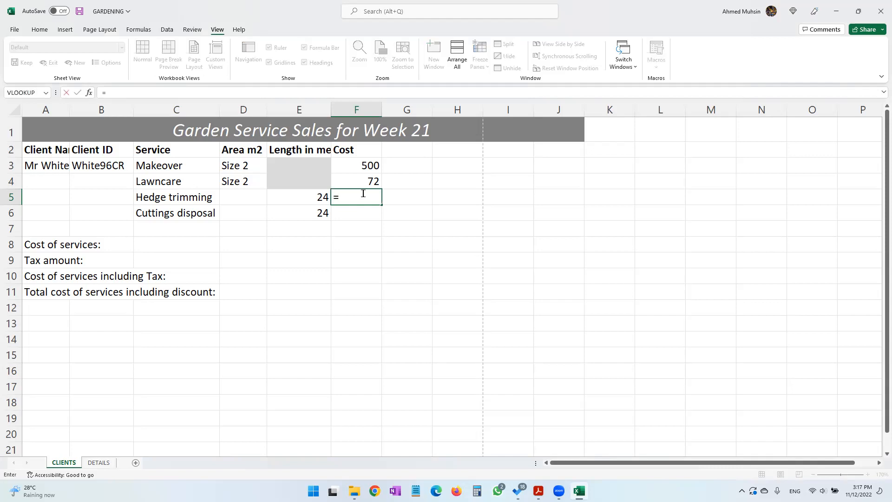
{"action": "left_click", "coordinate": [319, 199]}
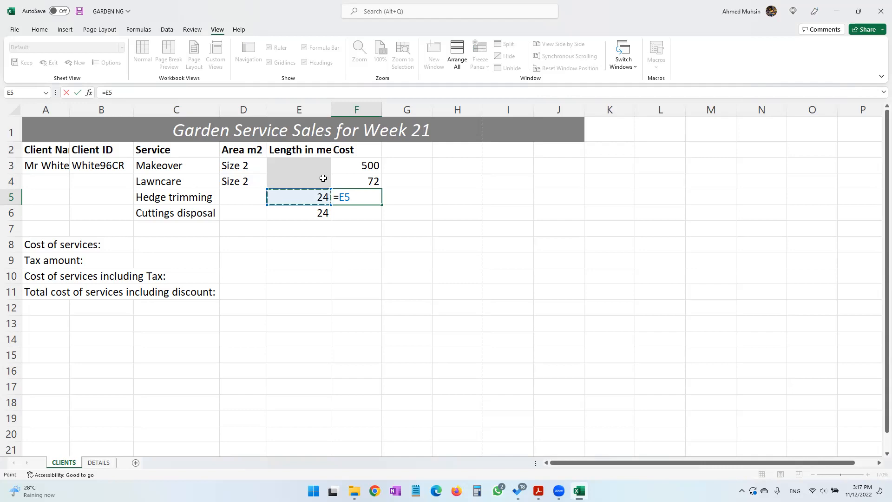
{"action": "type", "text": "*"}
{"action": "left_click", "coordinate": [96, 462]}
{"action": "left_click", "coordinate": [64, 463]}
{"action": "key", "text": "BackSpace"}
{"action": "key", "text": "BackSpace"}
{"action": "key", "text": "BackSpace"}
{"action": "key", "text": "BackSpace"}
{"action": "key", "text": "BackSpace"}
{"action": "key", "text": "BackSpace"}
{"action": "key", "text": "BackSpace"}
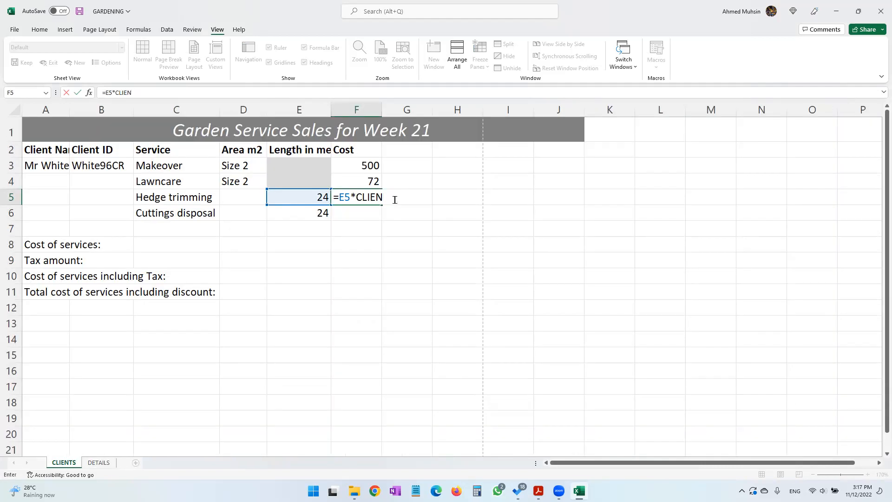
{"action": "key", "text": "BackSpace"}
Complete the F5 formula with the hedge trimming price per metre in C9 on DETAILS
{"action": "left_click", "coordinate": [99, 462]}
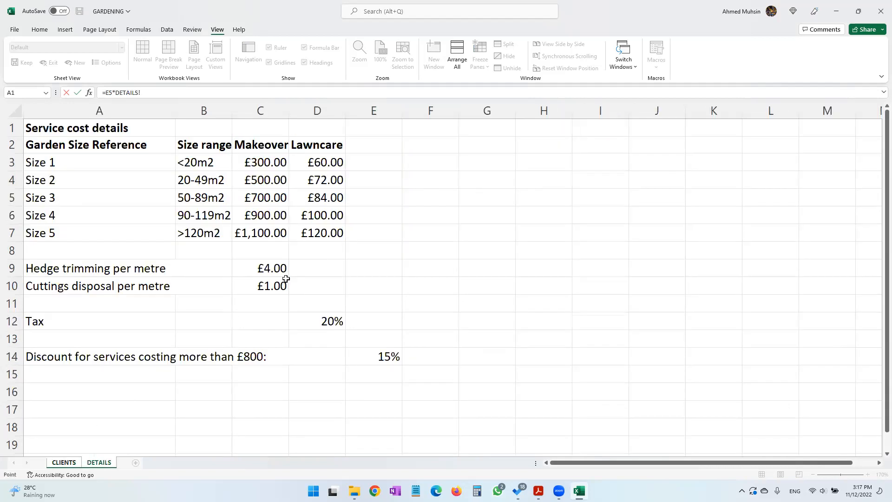
{"action": "left_click", "coordinate": [281, 272]}
{"action": "left_click", "coordinate": [483, 229]}
{"action": "left_click", "coordinate": [273, 269]}
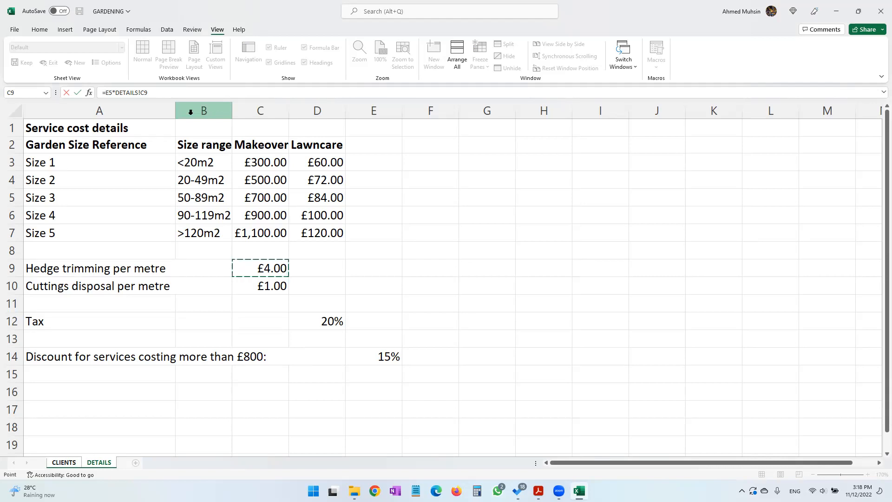
{"action": "key", "text": "Return"}
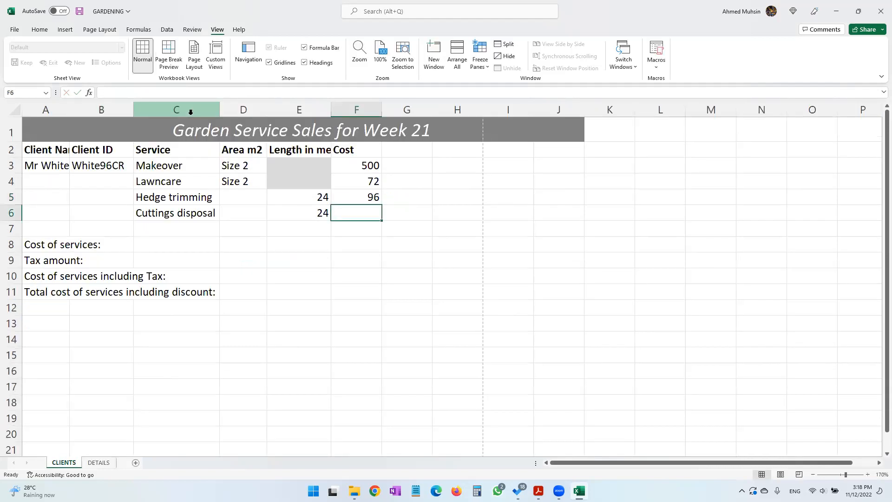
Review the Hedge trimming formula in F5, and examine the Cuttings disposal price on DETAILS and length on CLIENTS
{"action": "left_click", "coordinate": [315, 198]}
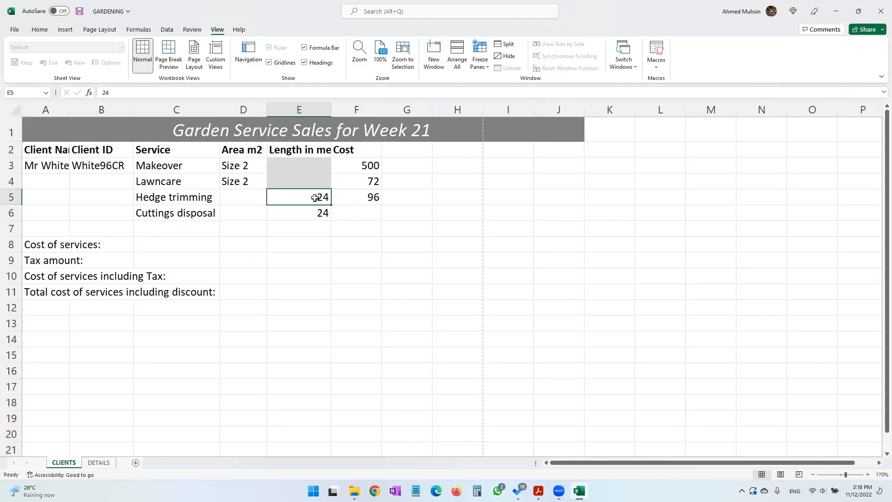
{"action": "left_click", "coordinate": [365, 200]}
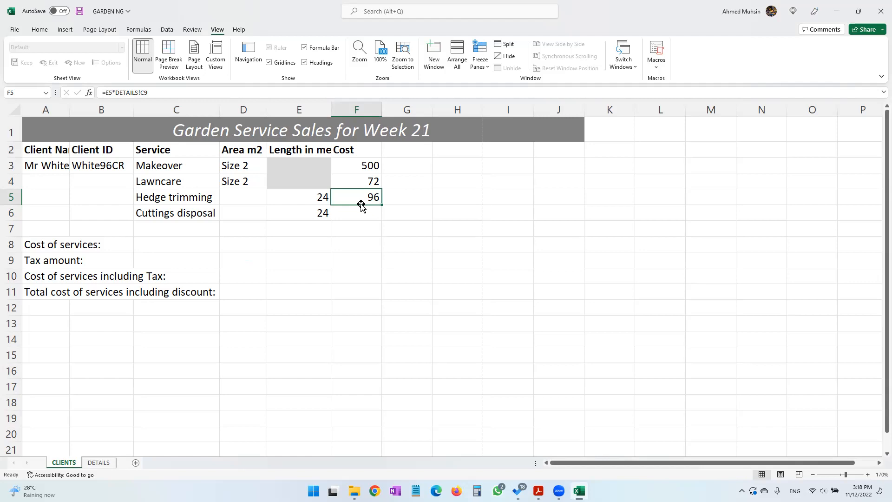
{"action": "left_click", "coordinate": [356, 212]}
{"action": "left_click", "coordinate": [103, 465]}
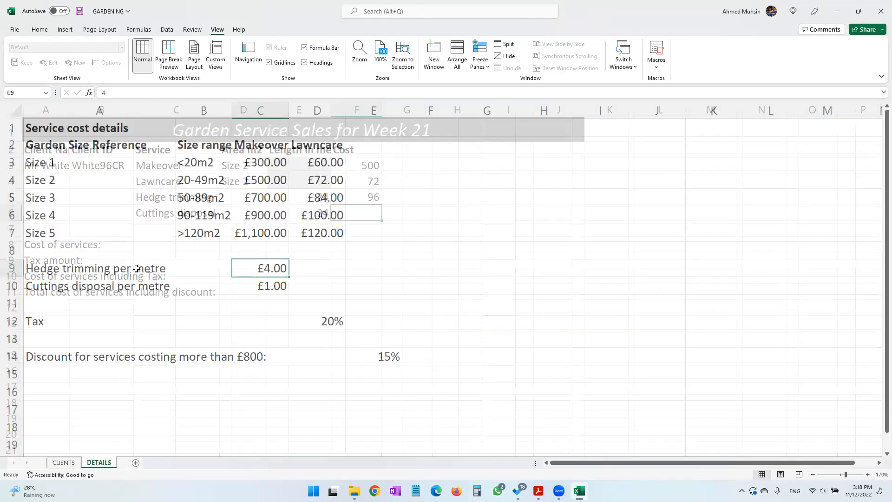
{"action": "left_click", "coordinate": [259, 286]}
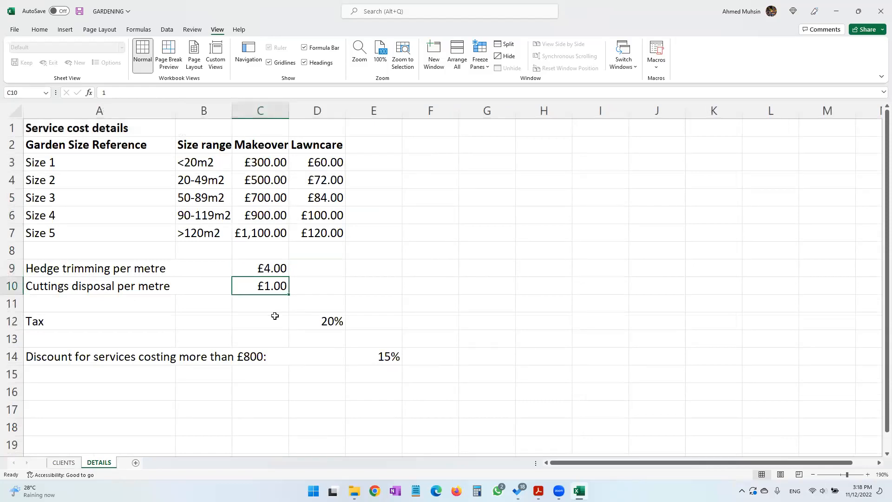
{"action": "left_click", "coordinate": [65, 462]}
{"action": "left_click", "coordinate": [308, 219]}
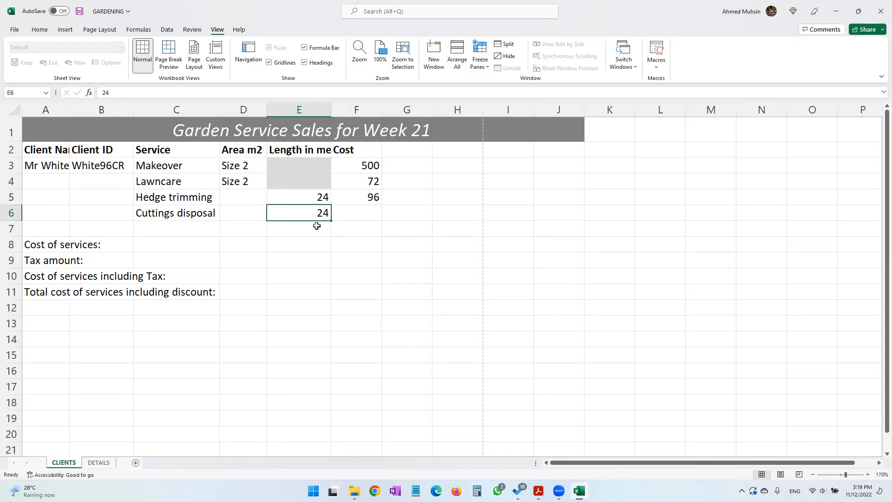
Enter a Cuttings disposal cost formula in F6 that multiplies the length in E6 by the price in C10 on DETAILS
{"action": "left_click", "coordinate": [351, 213]}
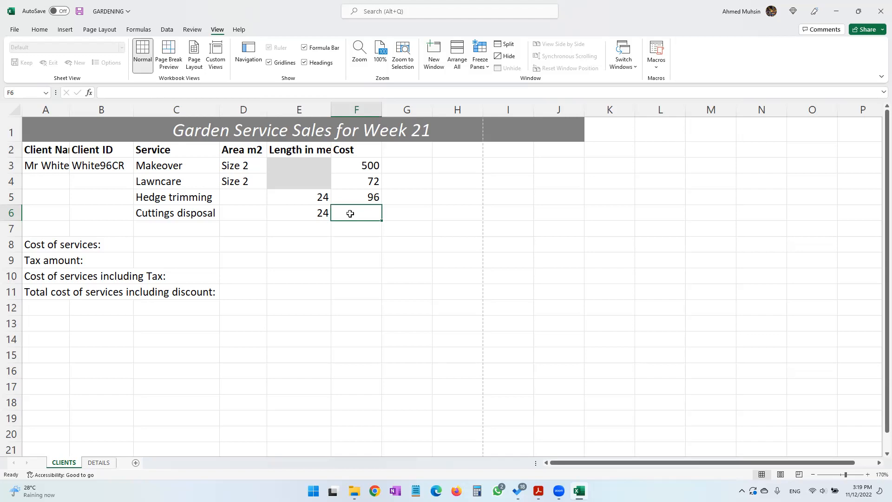
{"action": "type", "text": "="}
{"action": "left_click", "coordinate": [321, 213]}
{"action": "type", "text": "*"}
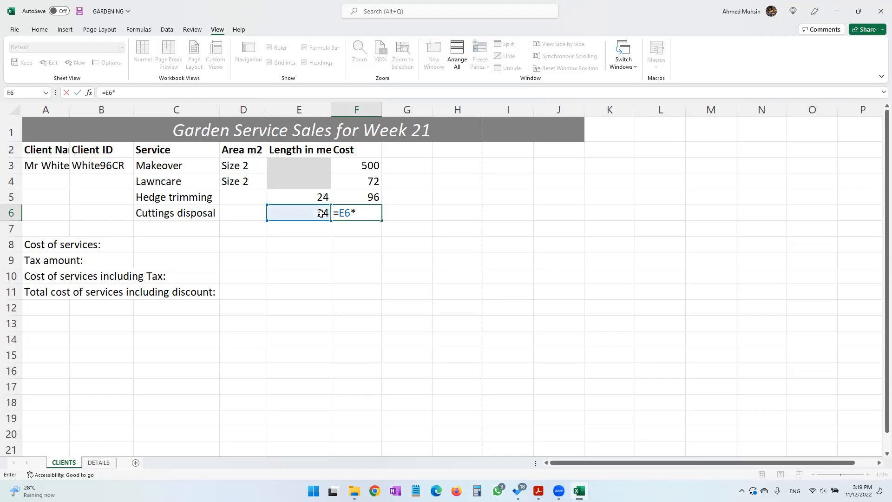
{"action": "left_click", "coordinate": [103, 463]}
{"action": "left_click", "coordinate": [270, 288]}
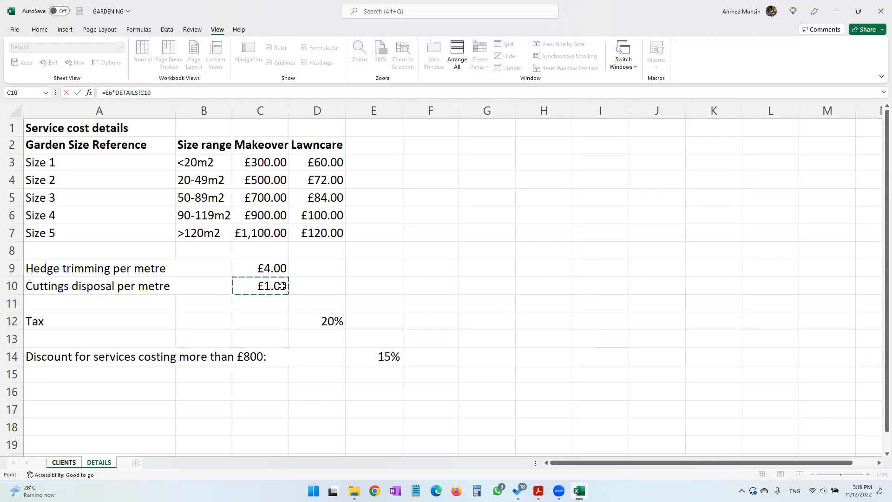
{"action": "key", "text": "Return"}
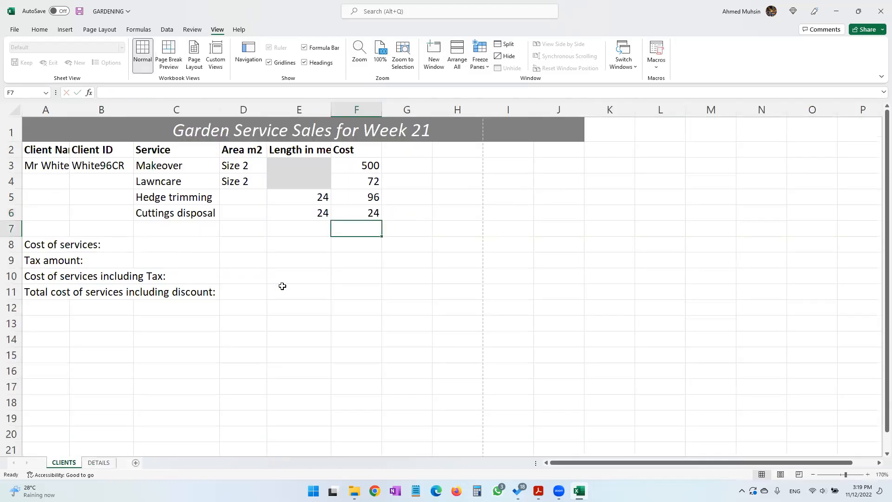
{"action": "left_click", "coordinate": [365, 214]}
{"action": "left_click", "coordinate": [360, 246]}
{"action": "left_click", "coordinate": [370, 214]}
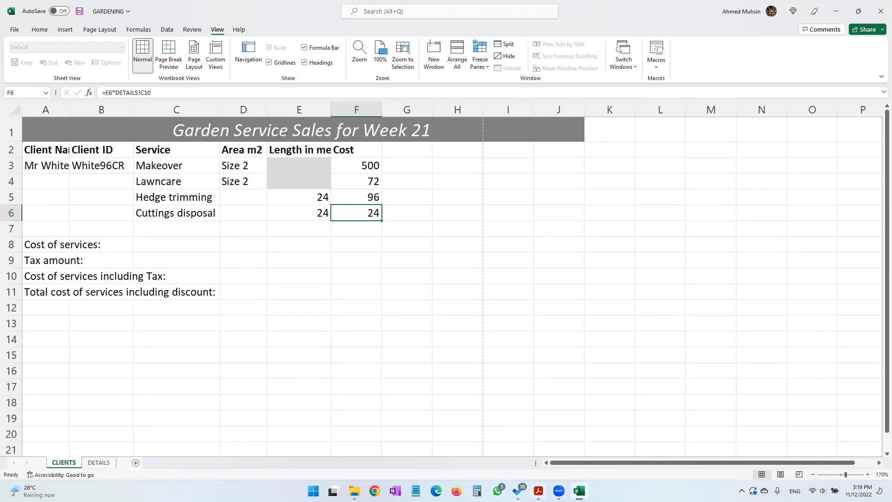
Switch to the 2021 Nov practical paper in Acrobat Reader and read the one-function instruction in Task B1b part (iii)
{"action": "left_click", "coordinate": [539, 491]}
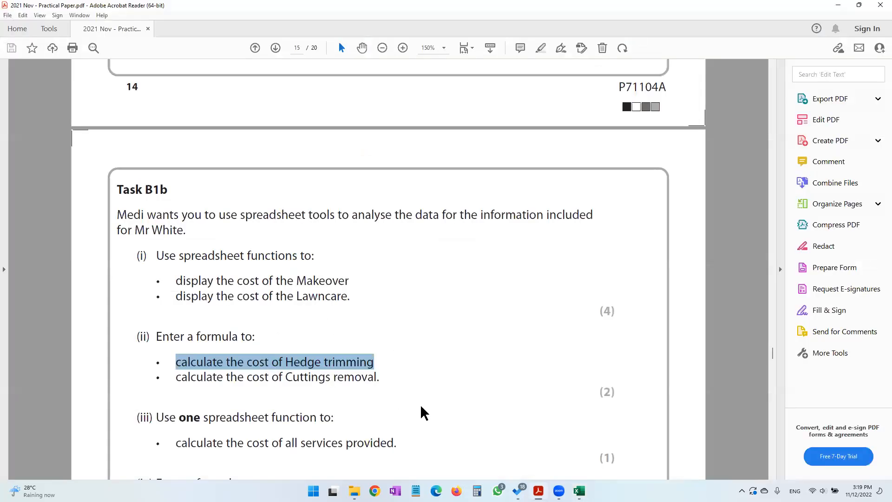
{"action": "left_click", "coordinate": [579, 490]}
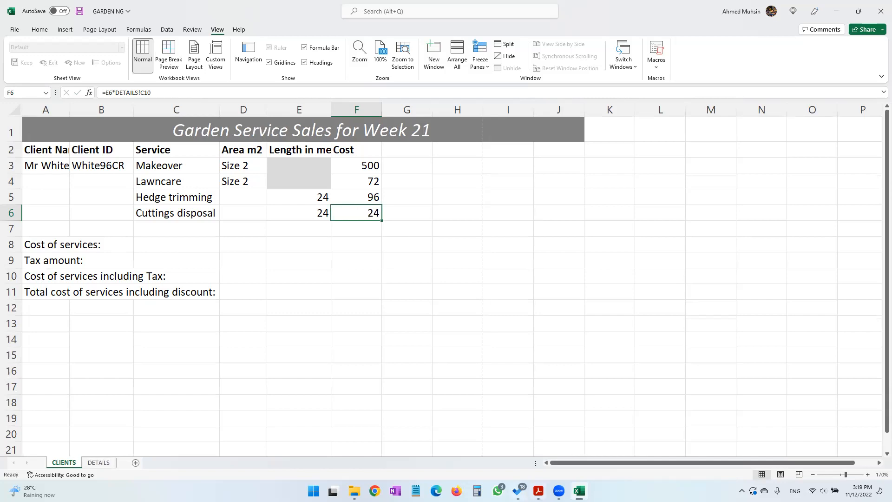
{"action": "key", "text": "alt+Tab"}
{"action": "scroll", "coordinate": [320, 365], "scroll_direction": "down", "scroll_amount": 3}
{"action": "left_click_drag", "start_coordinate": [205, 261], "coordinate": [332, 262]}
{"action": "left_click_drag", "start_coordinate": [235, 286], "coordinate": [390, 290]}
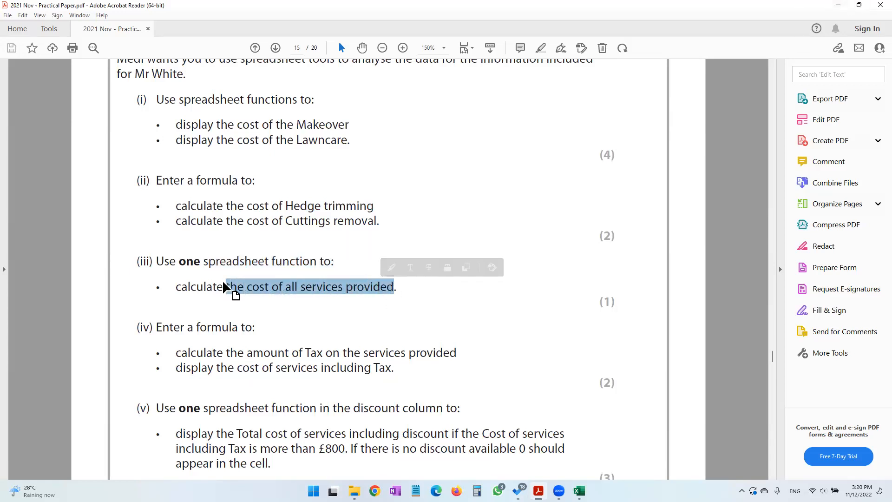
{"action": "left_click_drag", "start_coordinate": [205, 262], "coordinate": [293, 262]}
{"action": "double_click", "coordinate": [293, 261]}
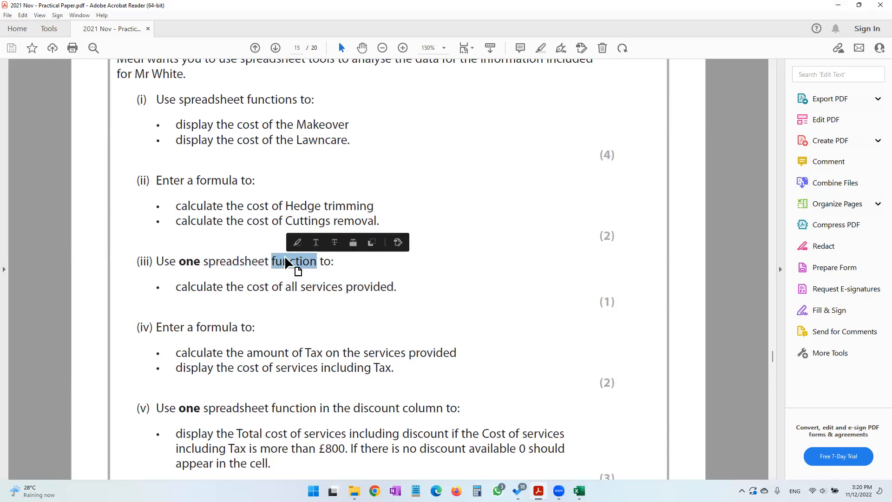
Return to the GARDENING workbook in Excel and examine the service costs F3:F6 and the Cost of services cell F8
{"action": "left_click", "coordinate": [838, 5]}
{"action": "left_click", "coordinate": [315, 291]}
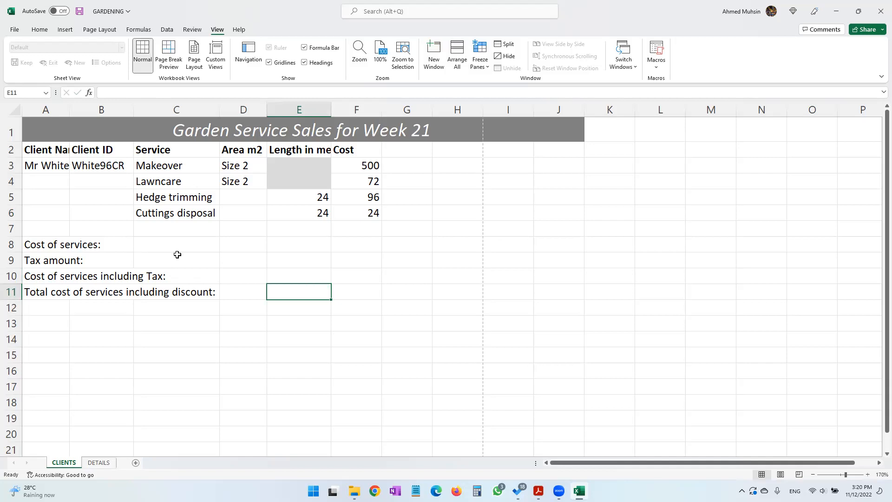
{"action": "left_click", "coordinate": [372, 241]}
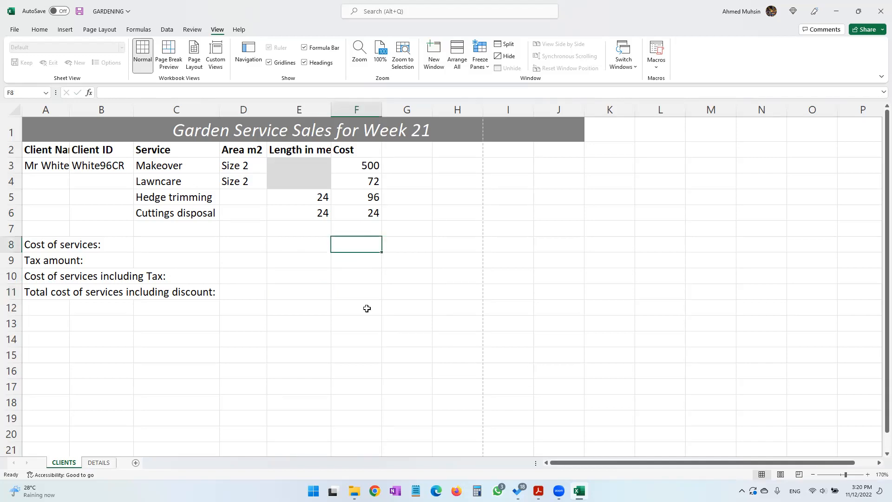
{"action": "left_click", "coordinate": [370, 165]}
{"action": "left_click_drag", "start_coordinate": [368, 179], "coordinate": [367, 217]}
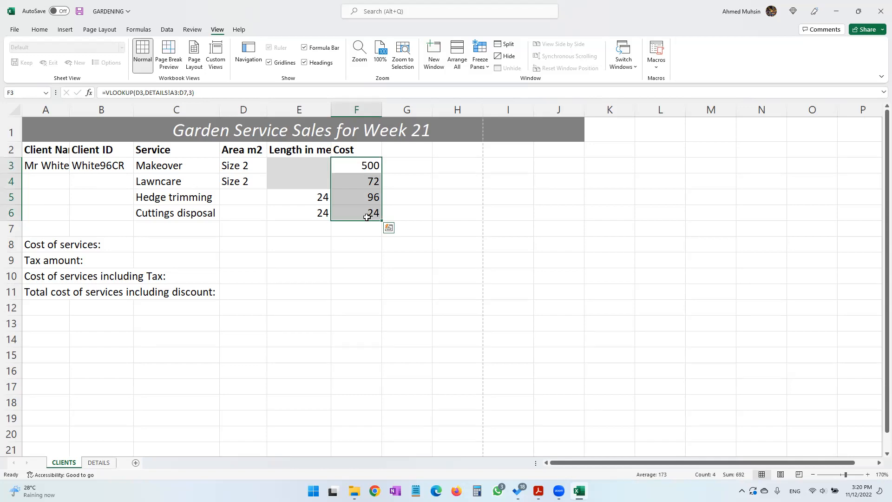
{"action": "left_click", "coordinate": [363, 243]}
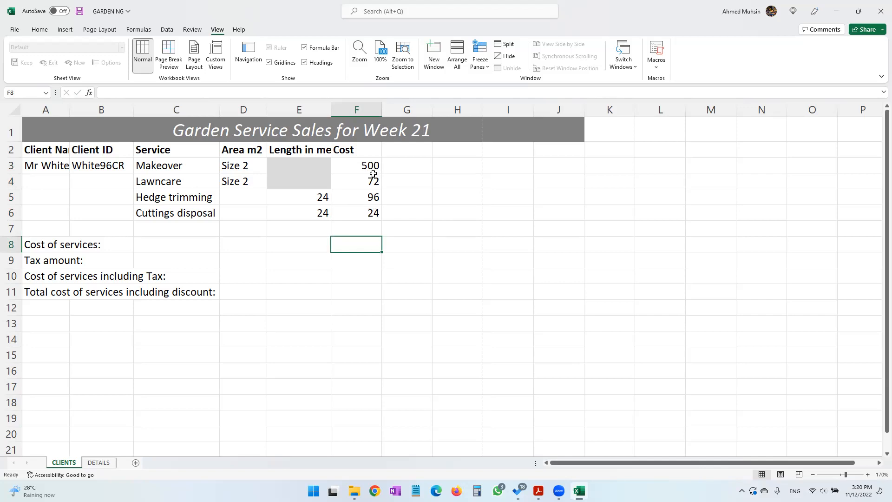
Try the SUM function from Insert Function in F8 with Number1 F3:F6, and clear the cell
{"action": "left_click", "coordinate": [40, 30]}
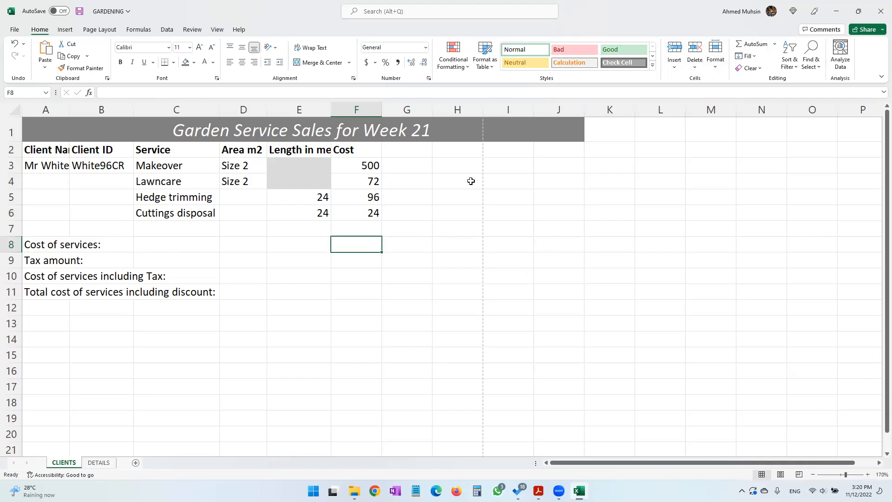
{"action": "left_click", "coordinate": [89, 94]}
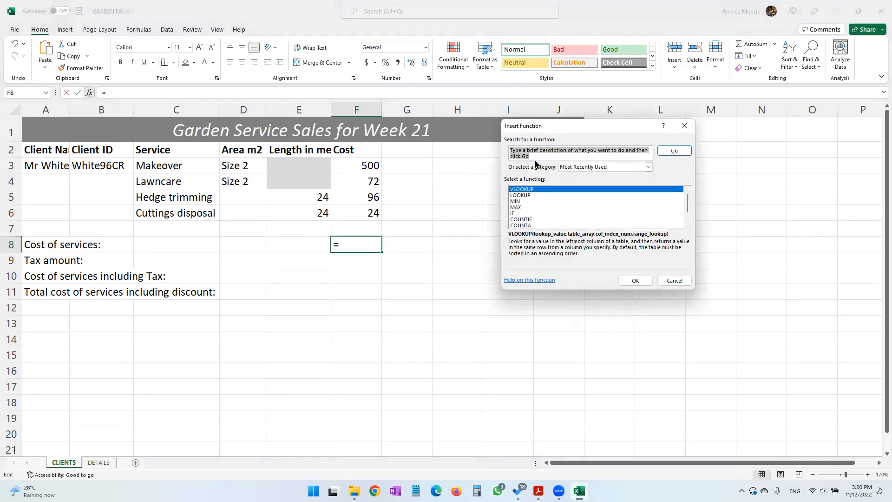
{"action": "type", "text": "sum"}
{"action": "left_click", "coordinate": [684, 150]}
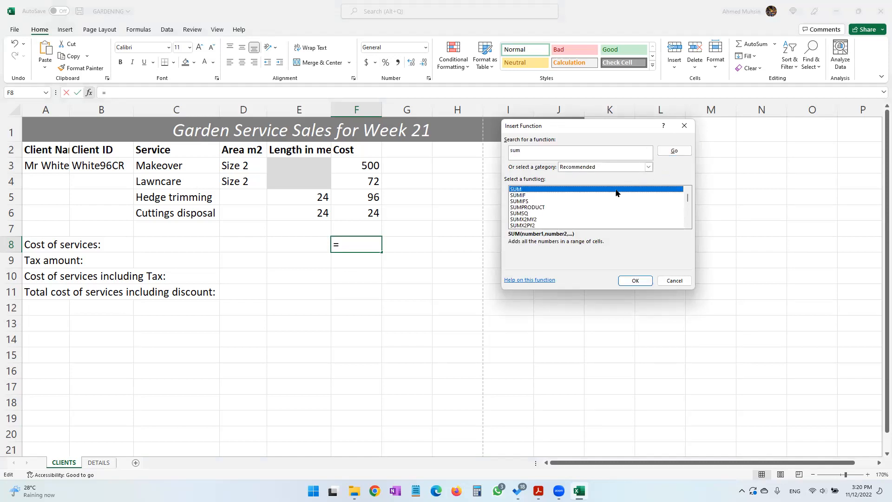
{"action": "double_click", "coordinate": [618, 189]}
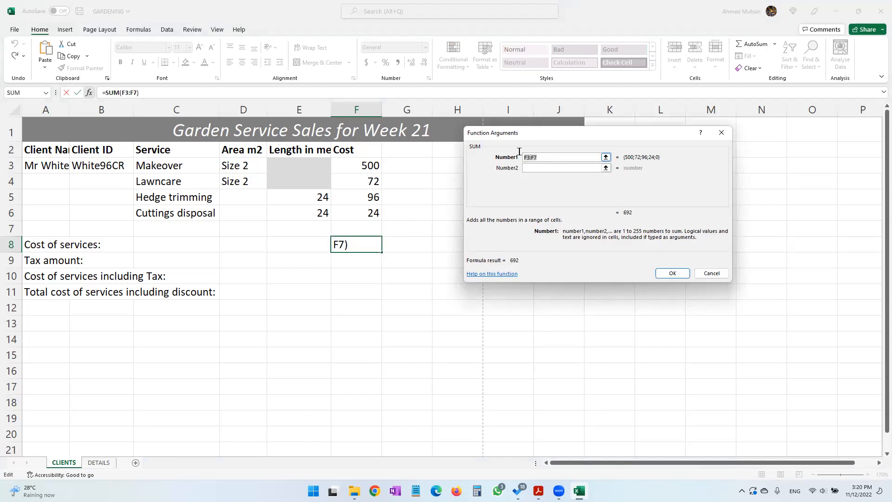
{"action": "left_click_drag", "start_coordinate": [372, 165], "coordinate": [365, 208]}
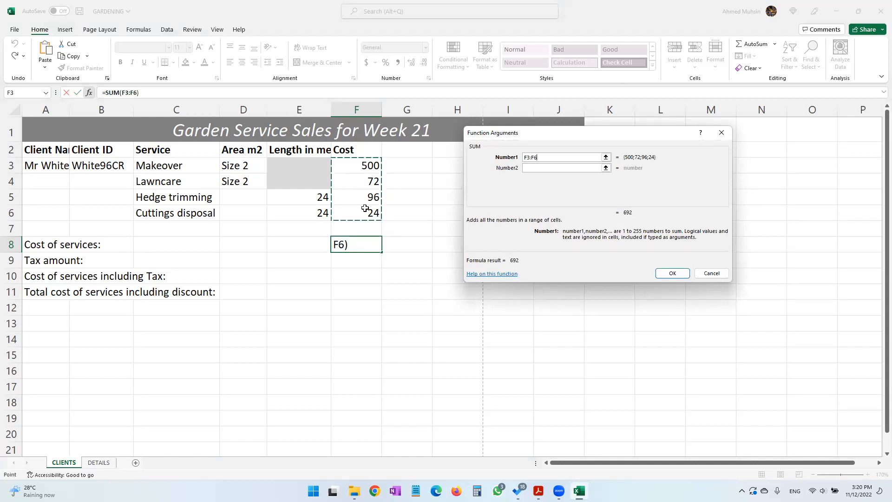
{"action": "left_click", "coordinate": [672, 273]}
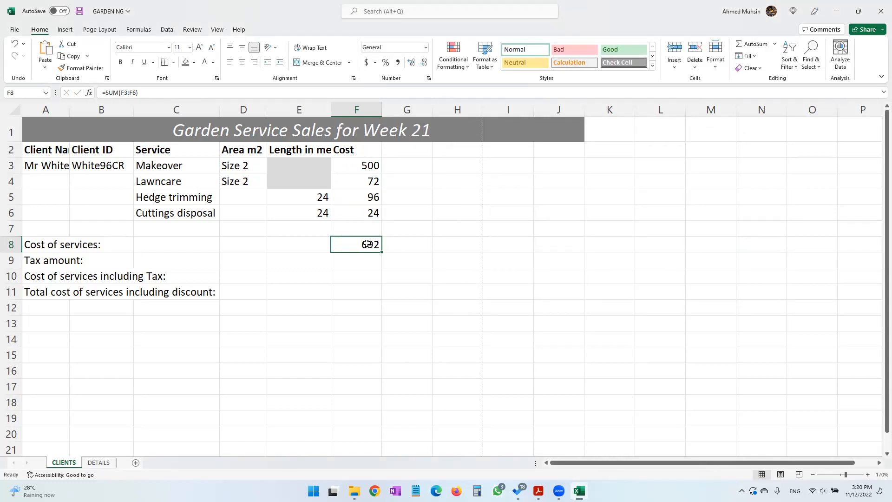
{"action": "key", "text": "Delete"}
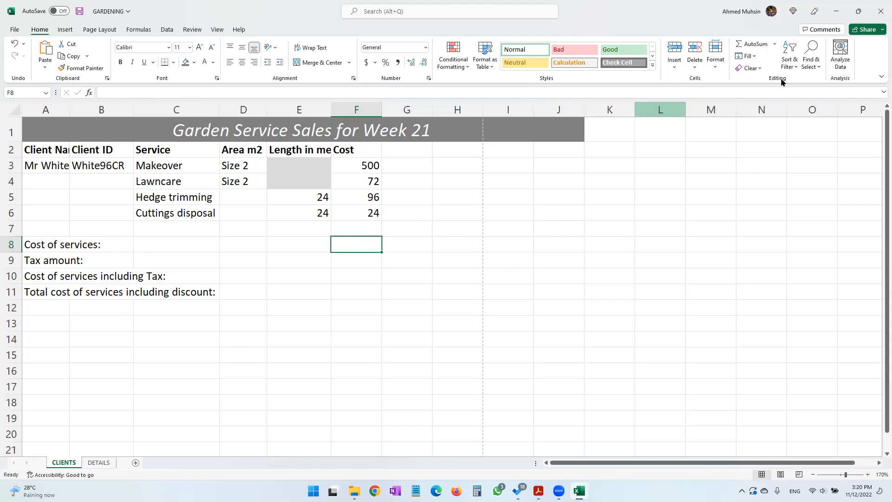
Total the service costs F3:F6 in the Cost of services cell F8 with an AutoSum SUM function
{"action": "left_click", "coordinate": [753, 45]}
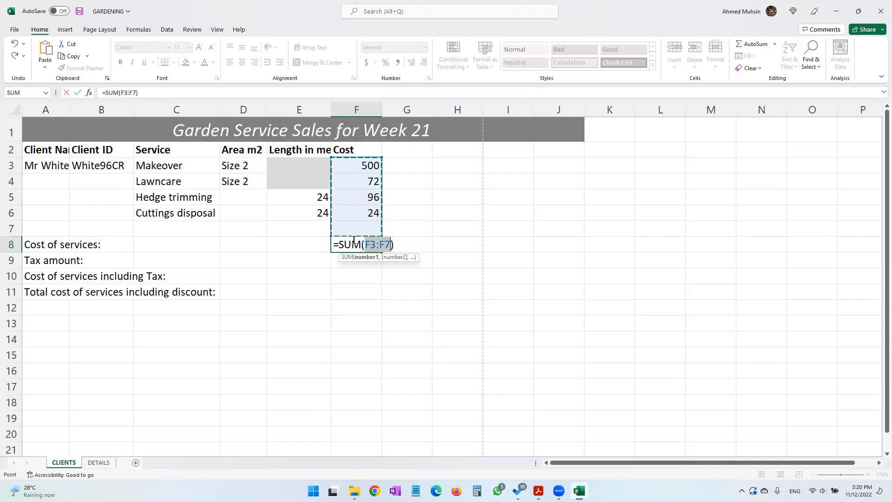
{"action": "left_click", "coordinate": [385, 245]}
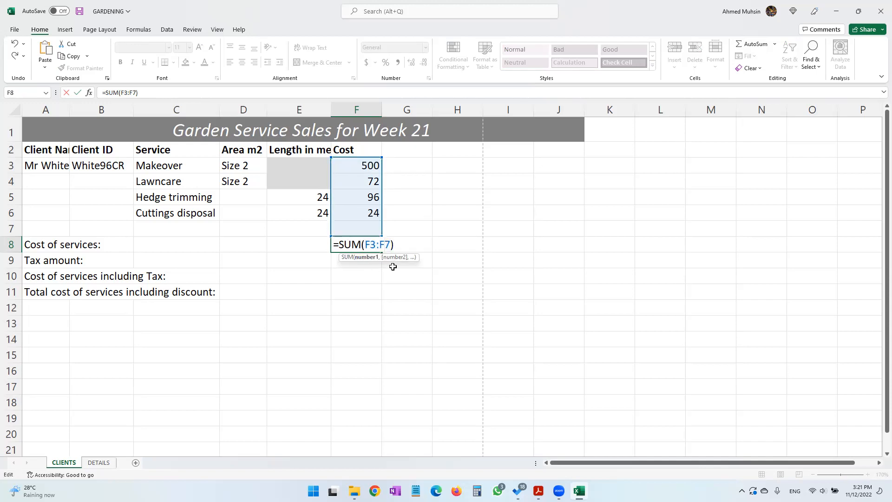
{"action": "key", "text": "Delete"}
{"action": "type", "text": "6"}
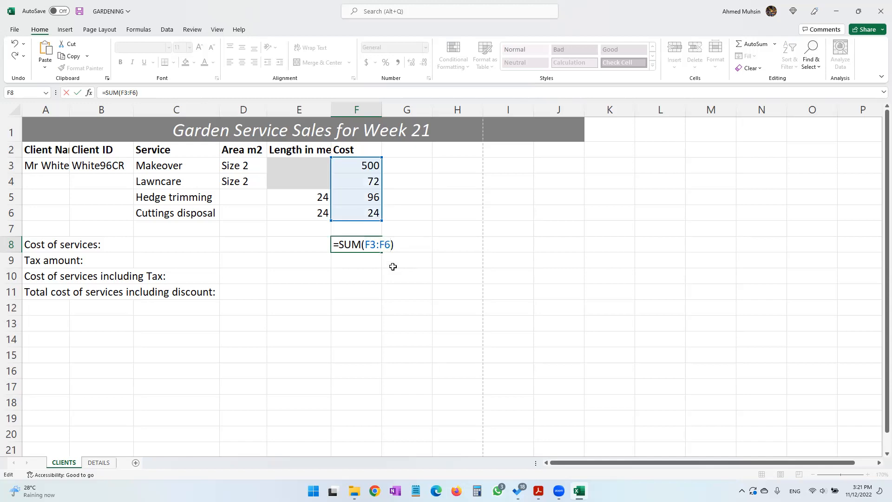
{"action": "key", "text": "Return"}
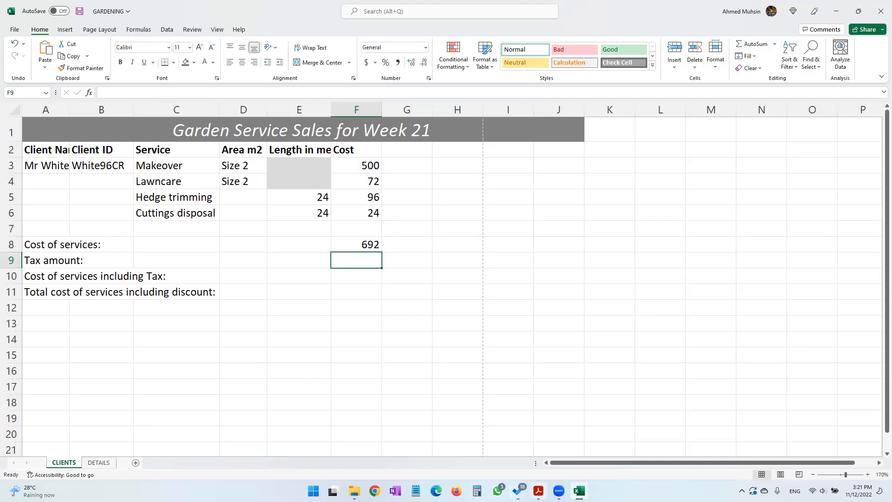
Switch to the practical paper in Acrobat Reader, read the tax amount instruction in part (iv), and return to Excel
{"action": "left_click", "coordinate": [539, 491]}
{"action": "scroll", "coordinate": [302, 339], "scroll_direction": "down", "scroll_amount": 1}
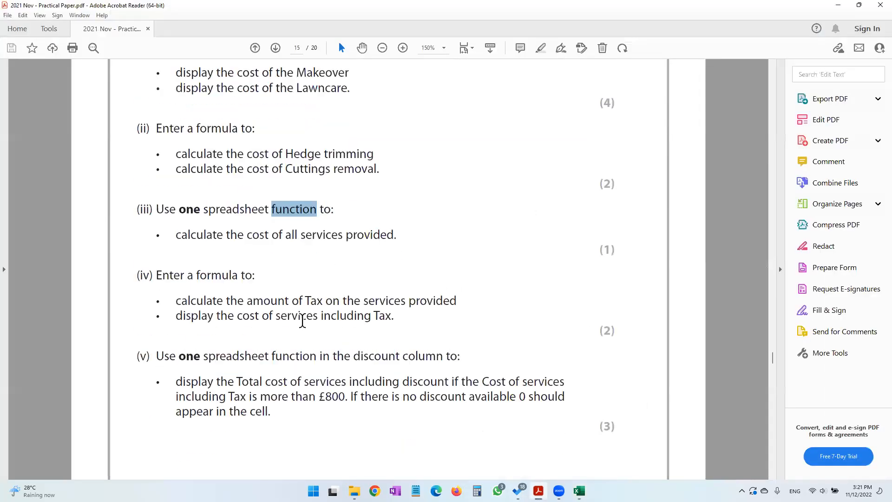
{"action": "left_click_drag", "start_coordinate": [226, 301], "coordinate": [458, 307]}
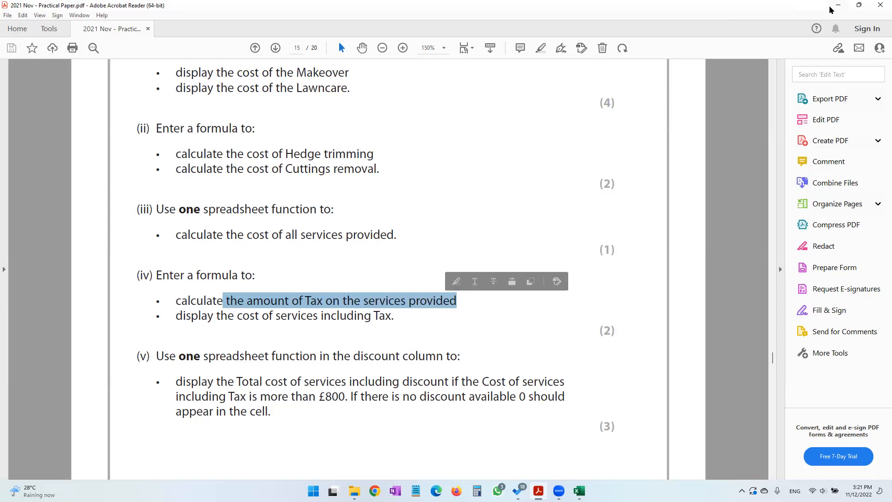
{"action": "left_click", "coordinate": [880, 7]}
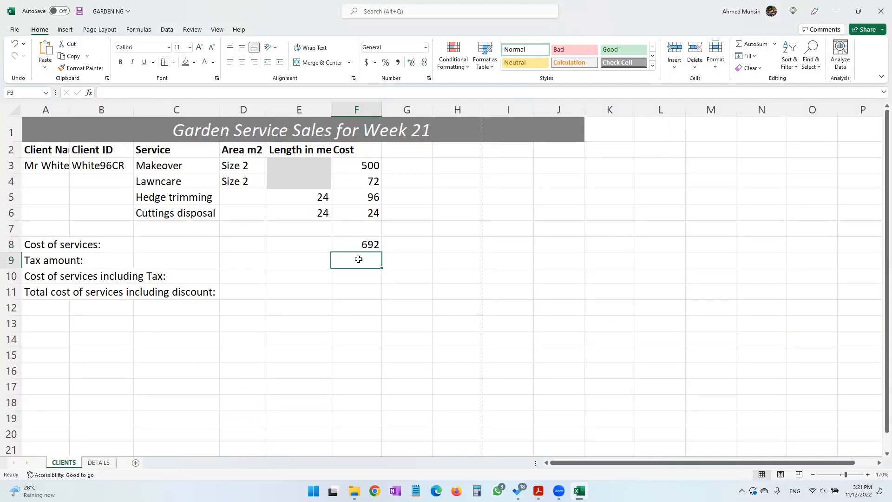
Enter a Tax amount formula in F9 that multiplies the cost of services in F8 by the tax rate in D12 on DETAILS
{"action": "left_click", "coordinate": [103, 463]}
{"action": "left_click", "coordinate": [335, 321]}
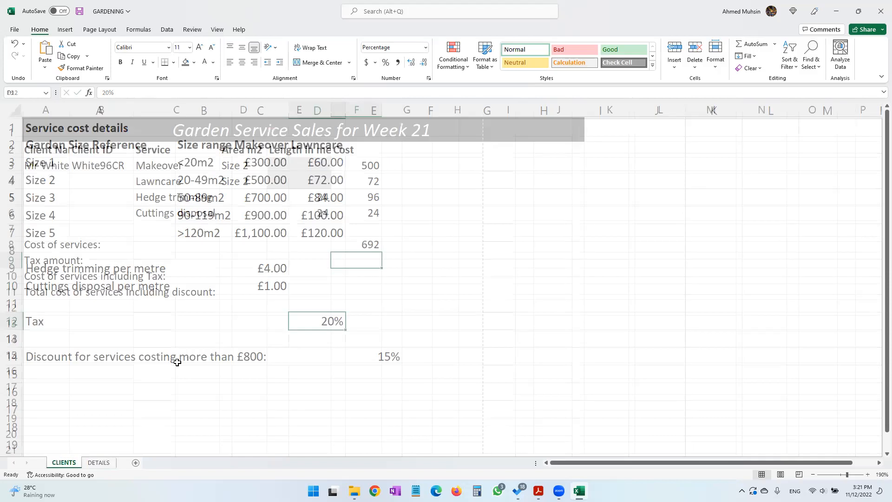
{"action": "left_click", "coordinate": [367, 245]}
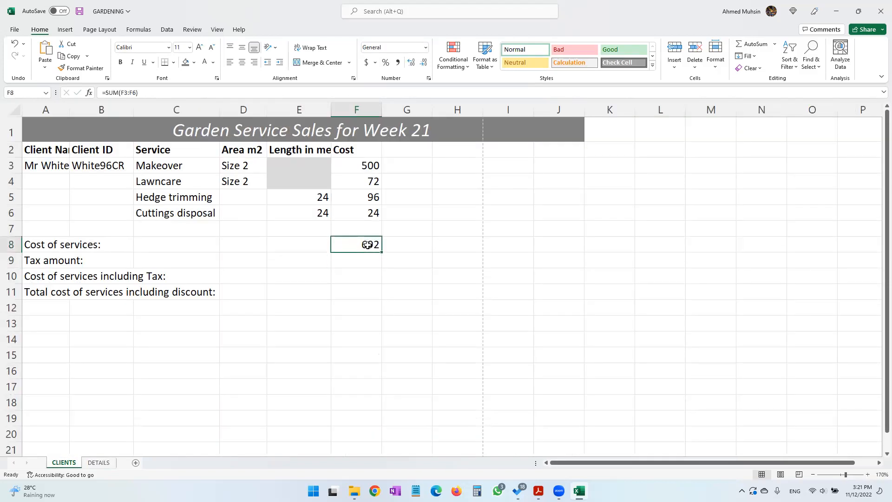
{"action": "left_click", "coordinate": [365, 262]}
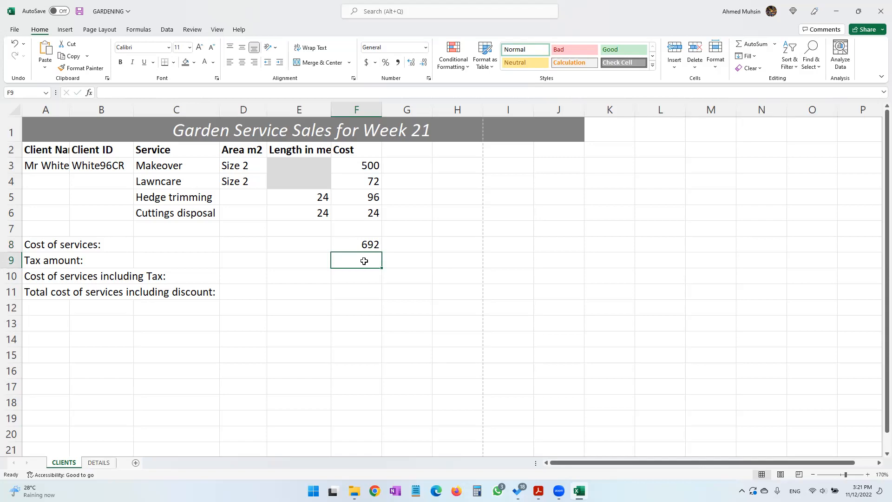
{"action": "type", "text": "="}
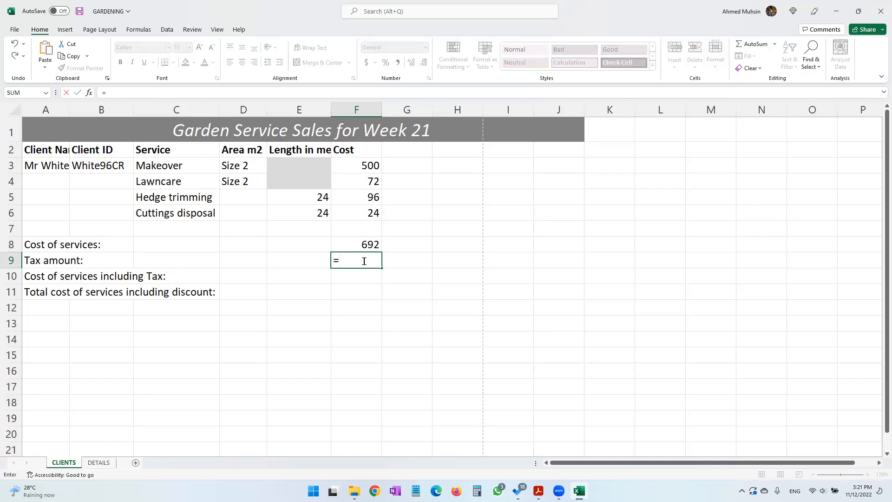
{"action": "left_click", "coordinate": [369, 245]}
{"action": "type", "text": "*"}
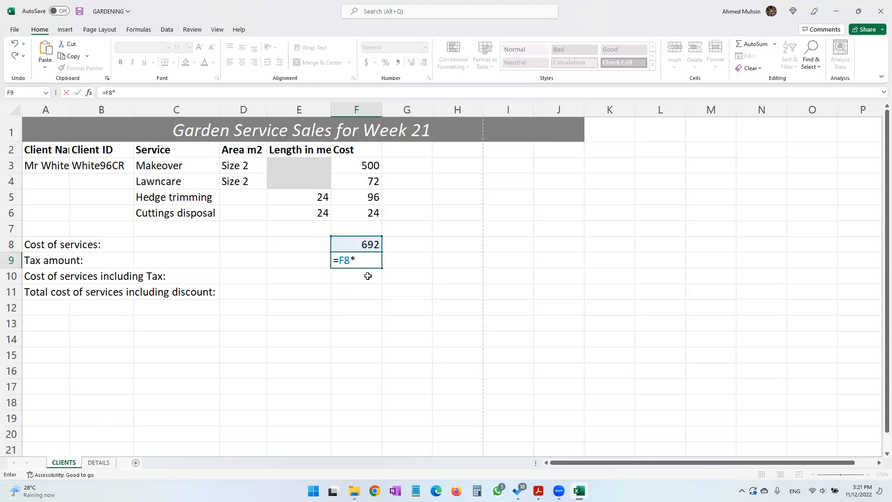
{"action": "left_click", "coordinate": [101, 463]}
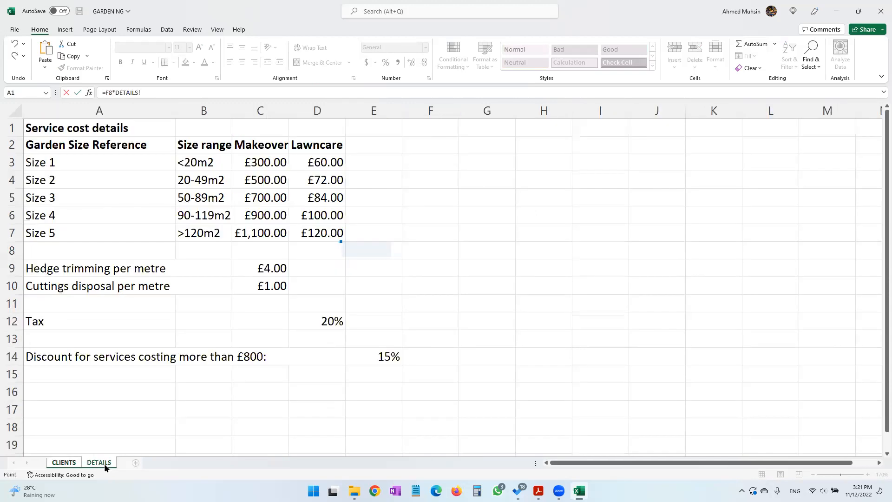
{"action": "left_click", "coordinate": [318, 322]}
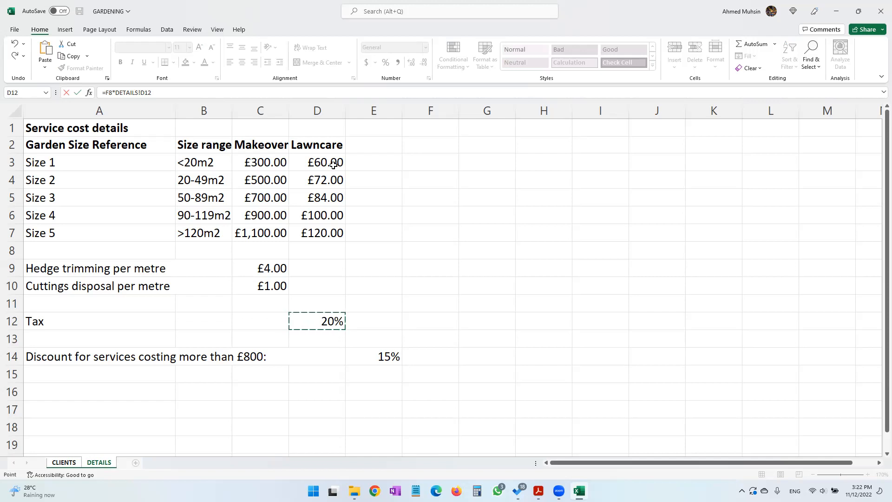
{"action": "key", "text": "Return"}
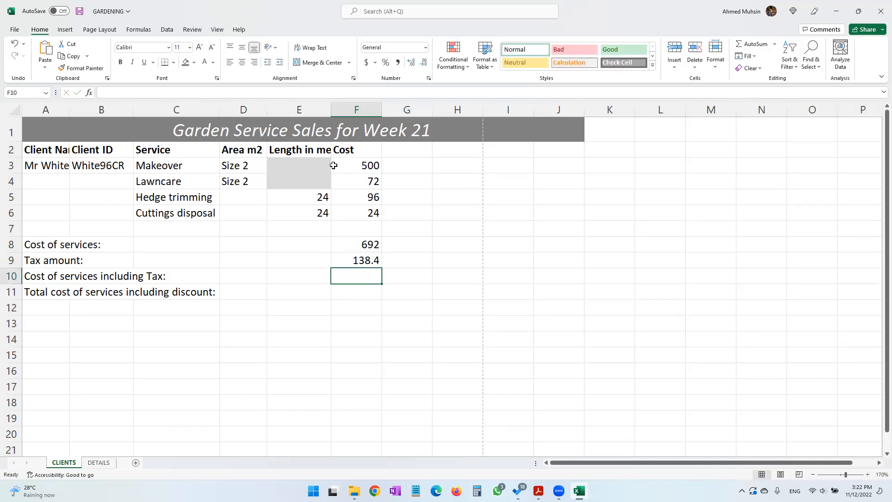
Examine the Cost of services in F8 and the Tax amount formula in F9
{"action": "left_click", "coordinate": [350, 260]}
{"action": "left_click", "coordinate": [367, 244]}
{"action": "left_click", "coordinate": [368, 261]}
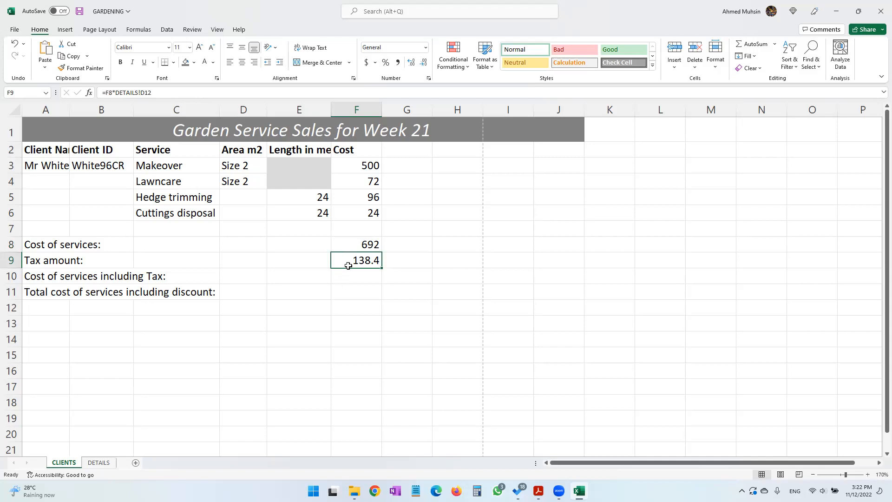
{"action": "left_click", "coordinate": [364, 245]}
{"action": "left_click", "coordinate": [365, 263]}
Read part (iv)'s formula instruction for the cost of services including Tax in Acrobat Reader, and return to the GARDENING workbook in Excel
{"action": "left_click", "coordinate": [539, 491]}
{"action": "left_click_drag", "start_coordinate": [217, 316], "coordinate": [388, 325]}
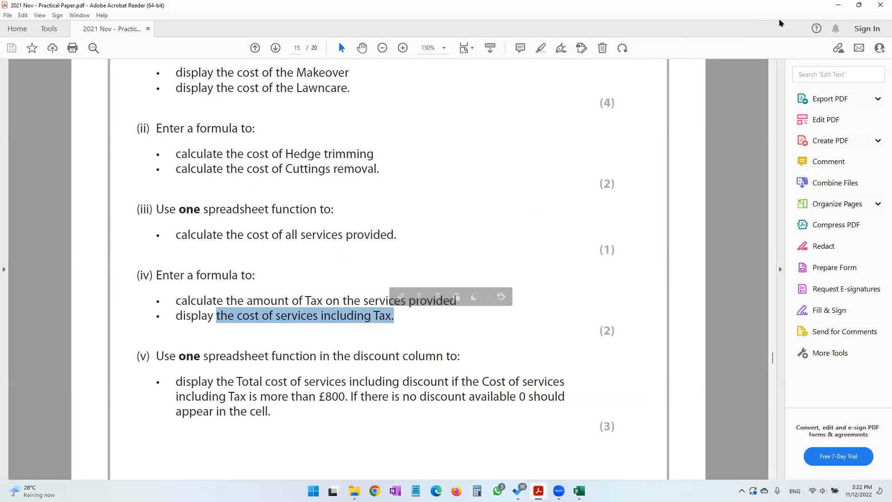
{"action": "left_click", "coordinate": [839, 7]}
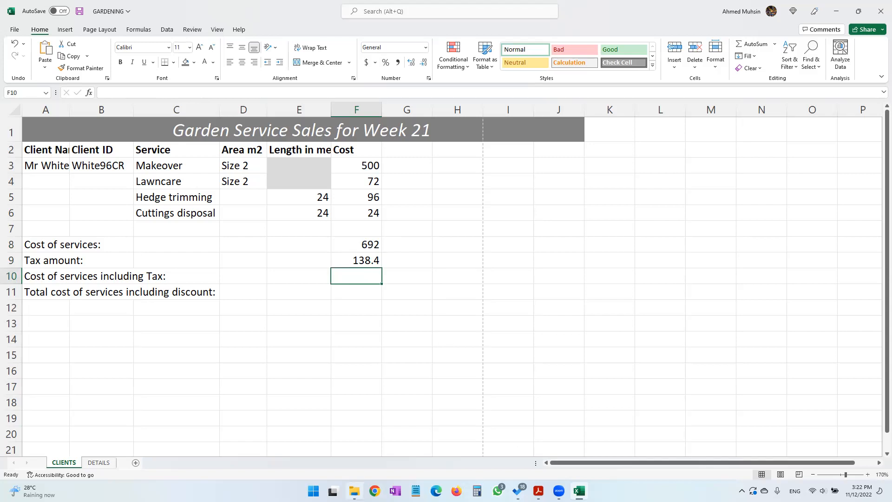
{"action": "left_click", "coordinate": [355, 491]}
{"action": "left_click", "coordinate": [538, 490]}
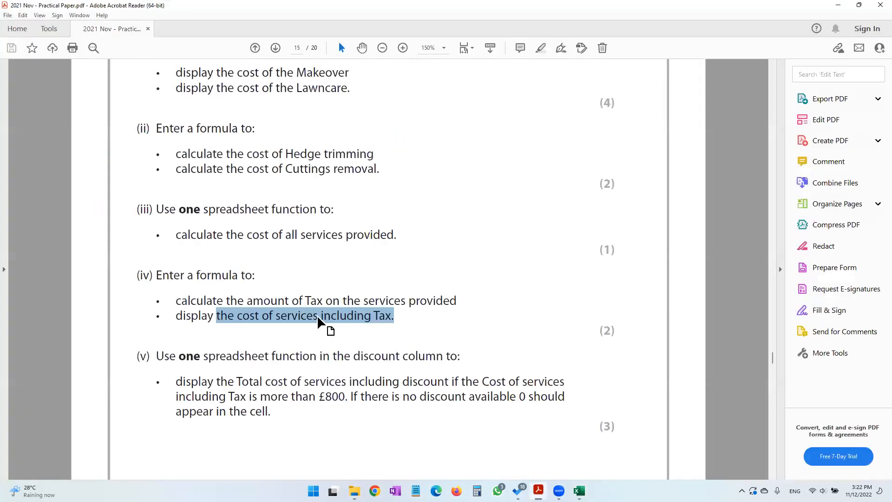
{"action": "left_click_drag", "start_coordinate": [201, 277], "coordinate": [233, 275]}
{"action": "left_click", "coordinate": [836, 5]}
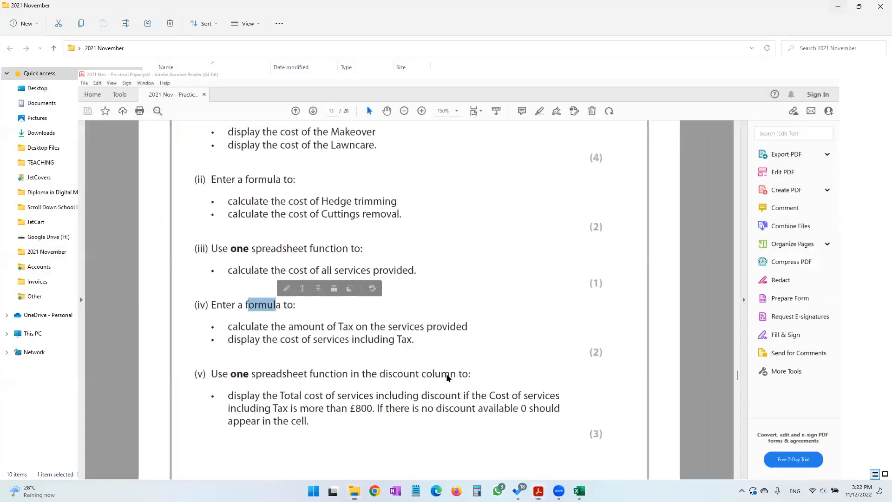
{"action": "left_click", "coordinate": [579, 491]}
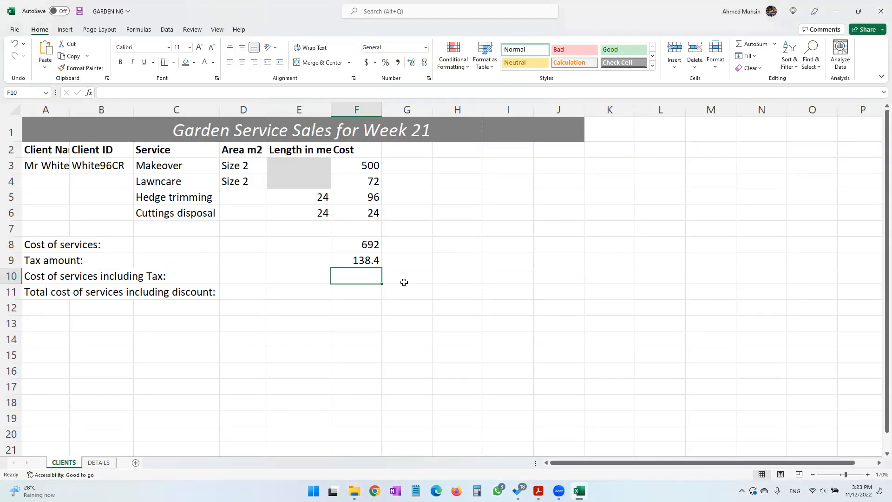
Enter a Cost of services including Tax formula in F10 that adds F8 and F9
{"action": "type", "text": "="}
{"action": "left_click", "coordinate": [369, 245]}
{"action": "type", "text": "+"}
{"action": "left_click", "coordinate": [367, 262]}
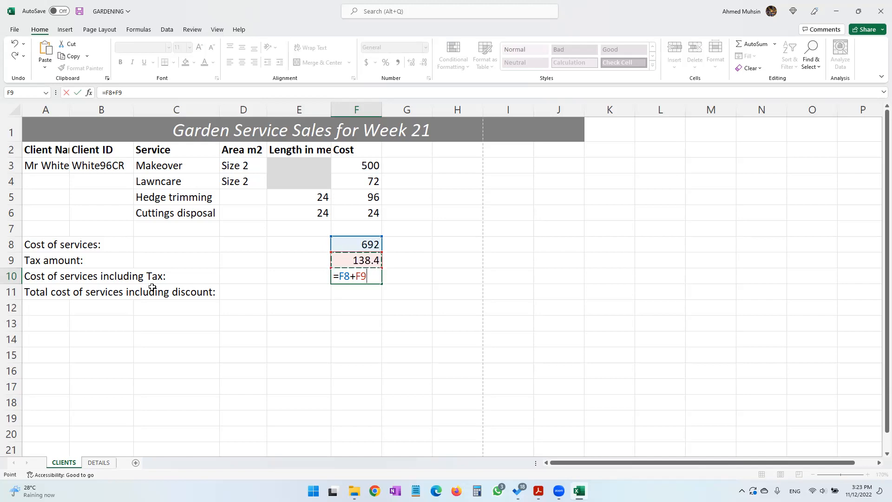
{"action": "key", "text": "Return"}
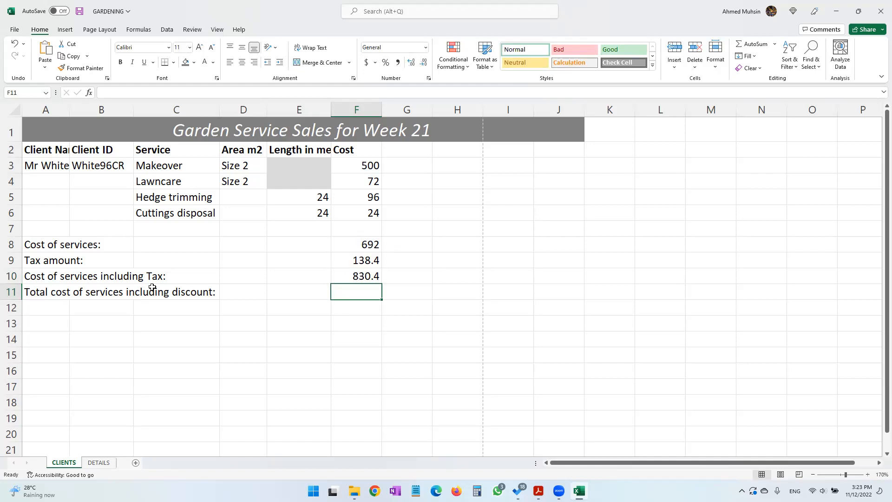
Switch to Acrobat Reader, read the one-function discount column instruction in part (v), and return to Excel
{"action": "key", "text": "alt+Tab"}
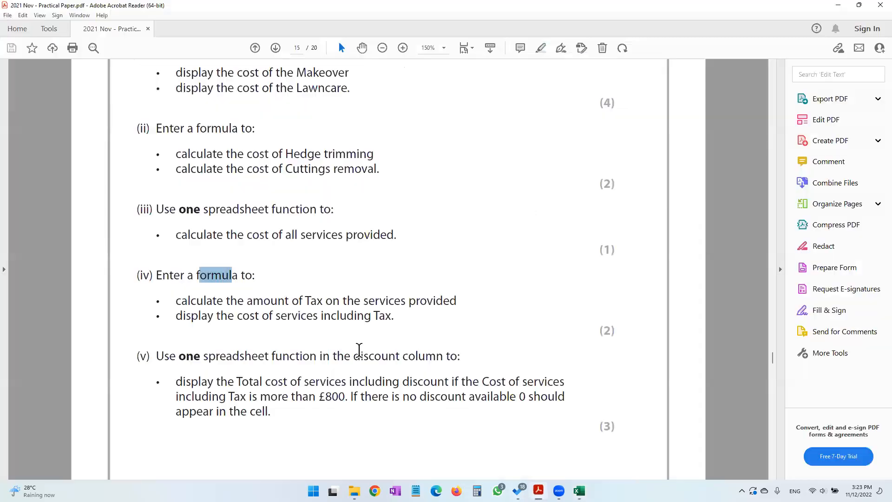
{"action": "scroll", "coordinate": [359, 349], "scroll_direction": "down", "scroll_amount": 1}
{"action": "left_click_drag", "start_coordinate": [173, 303], "coordinate": [458, 307]}
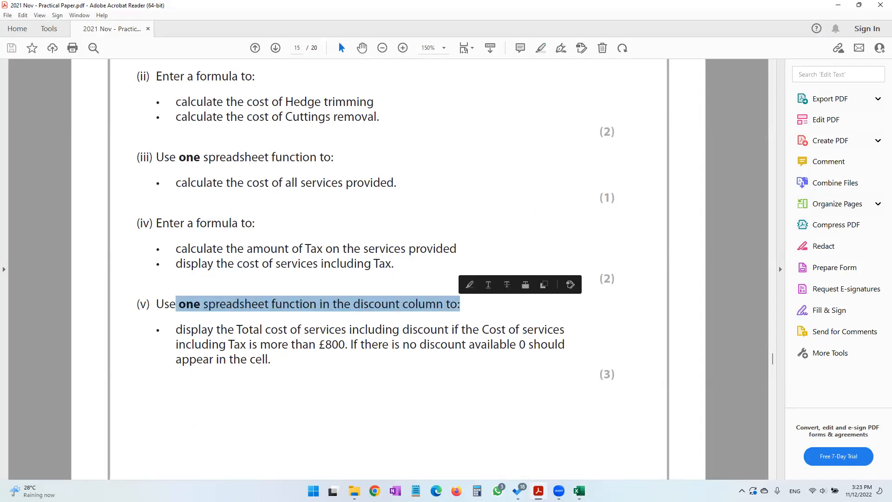
{"action": "key", "text": "alt+Tab"}
Examine the Total cost of services including discount row on CLIENTS and the discount details on the DETAILS sheet
{"action": "left_click", "coordinate": [439, 296]}
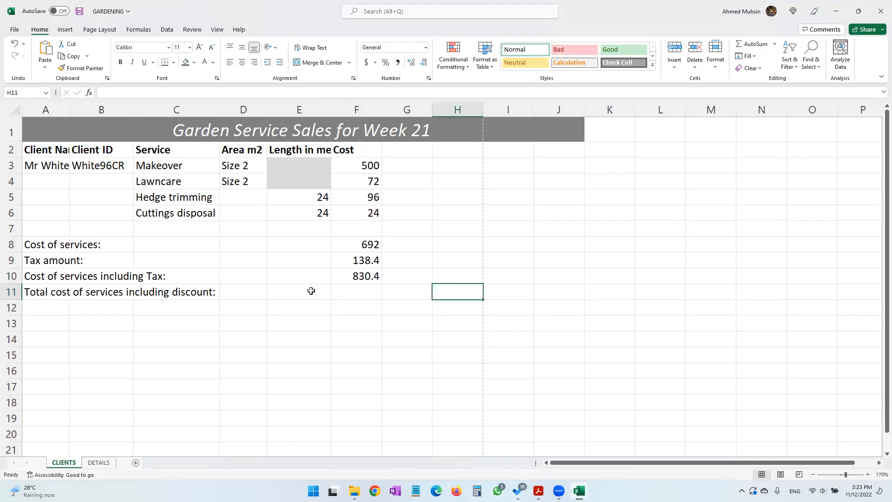
{"action": "left_click", "coordinate": [282, 288]}
{"action": "left_click", "coordinate": [212, 291]}
{"action": "left_click", "coordinate": [355, 293]}
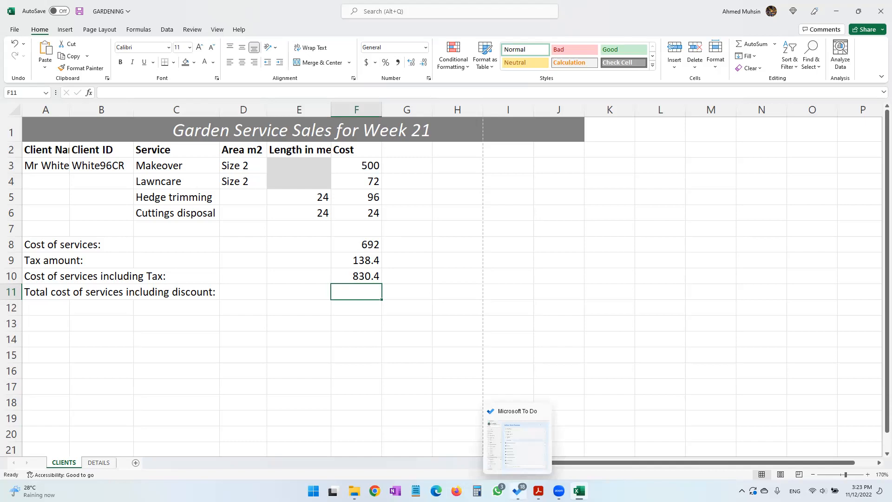
{"action": "left_click", "coordinate": [99, 463]}
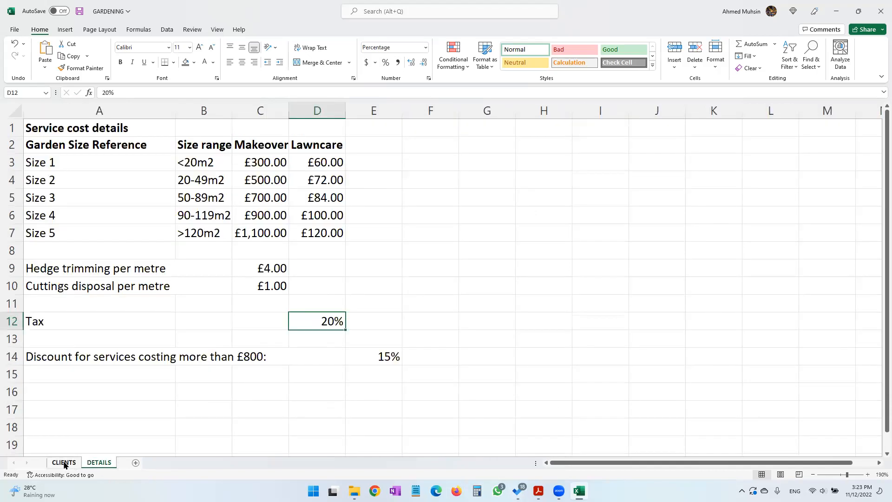
{"action": "left_click", "coordinate": [64, 462]}
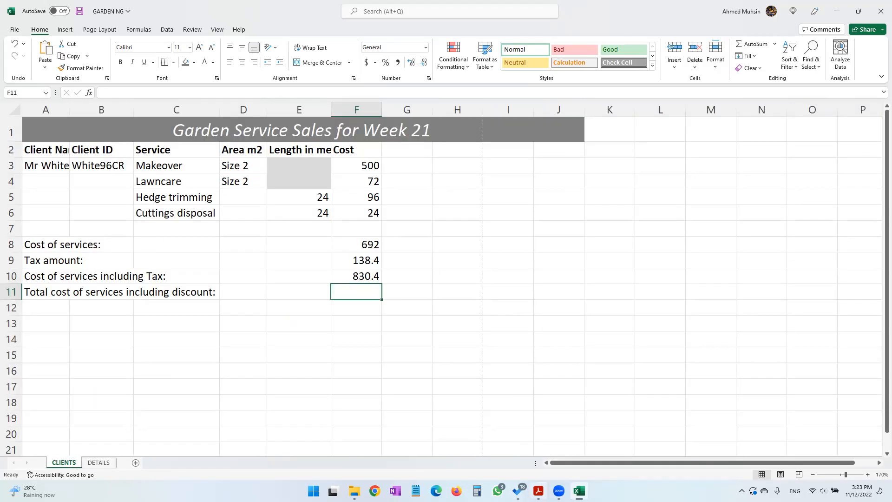
Read part (v)'s £800 discount condition and no-discount rule in Acrobat Reader, and return to cell F11 in Excel
{"action": "key", "text": "alt+Tab"}
{"action": "left_click_drag", "start_coordinate": [176, 331], "coordinate": [555, 330]}
{"action": "left_click_drag", "start_coordinate": [235, 348], "coordinate": [254, 370]}
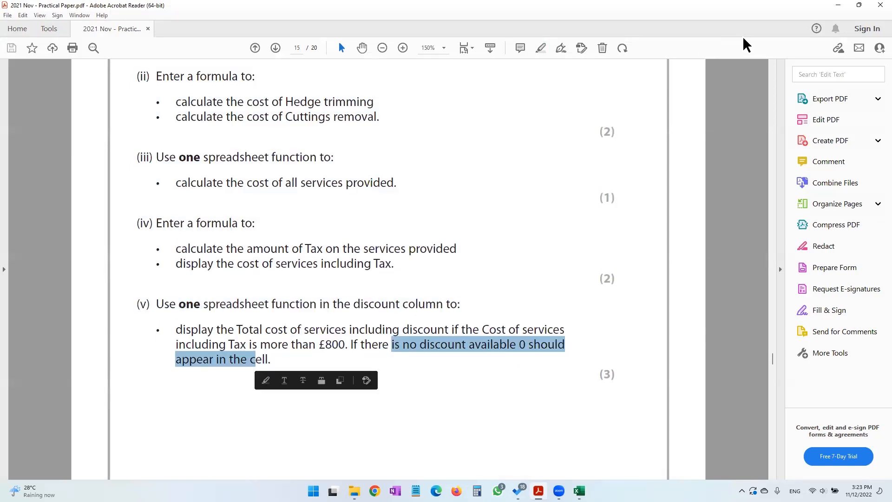
{"action": "left_click", "coordinate": [839, 5]}
{"action": "left_click", "coordinate": [224, 327]}
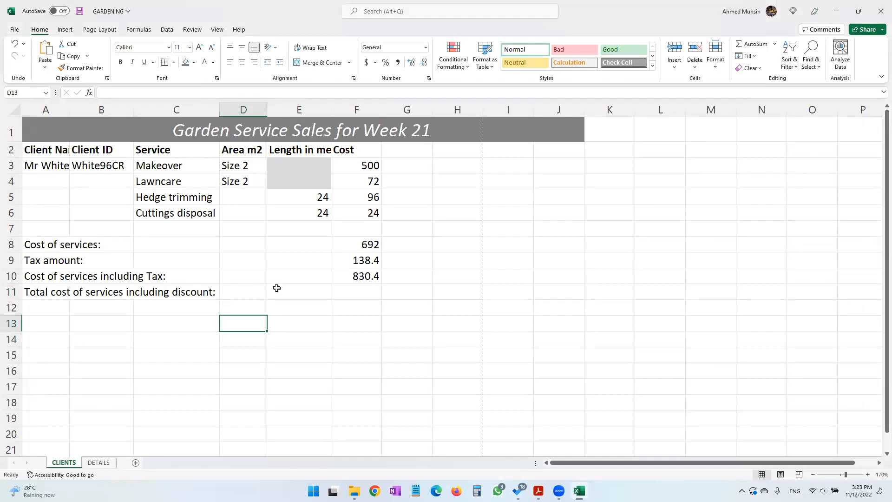
{"action": "left_click", "coordinate": [355, 287]}
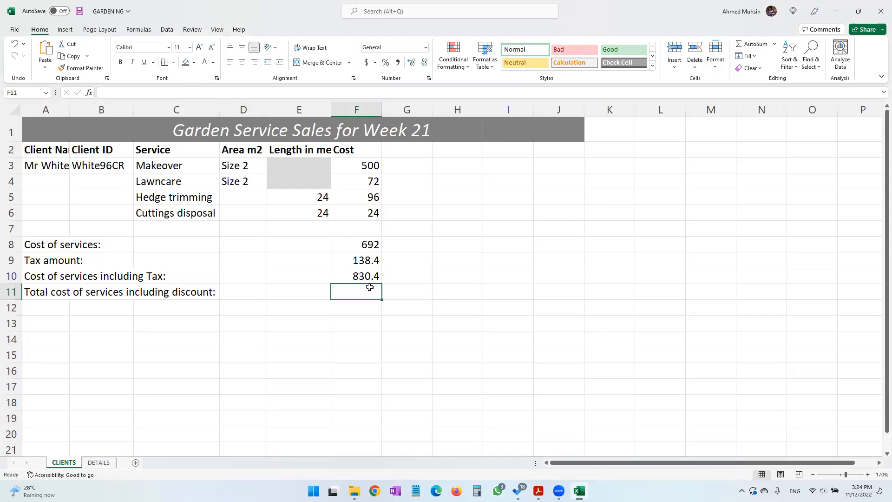
Recheck the Total cost and discount column wording of part (v) in Acrobat Reader, and return to the GARDENING workbook in Excel
{"action": "left_click", "coordinate": [538, 490]}
{"action": "left_click_drag", "start_coordinate": [205, 328], "coordinate": [348, 331]}
{"action": "left_click", "coordinate": [197, 306]}
{"action": "left_click_drag", "start_coordinate": [197, 306], "coordinate": [459, 306]}
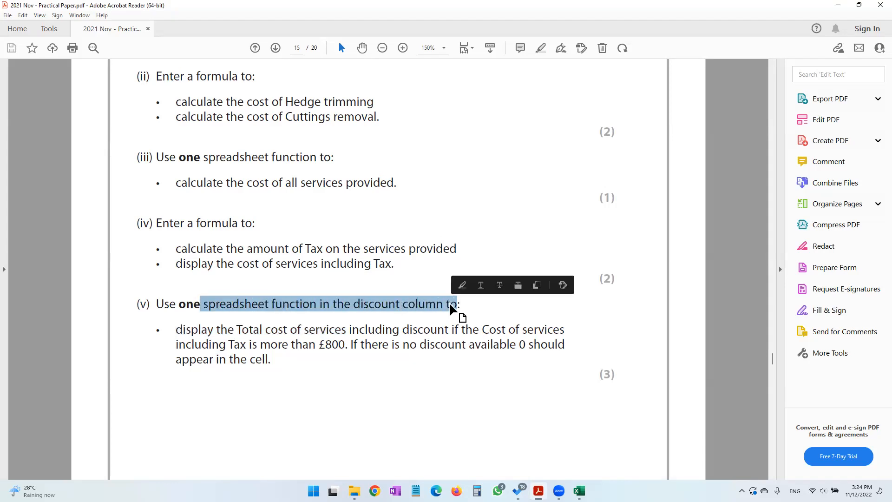
{"action": "left_click", "coordinate": [837, 7]}
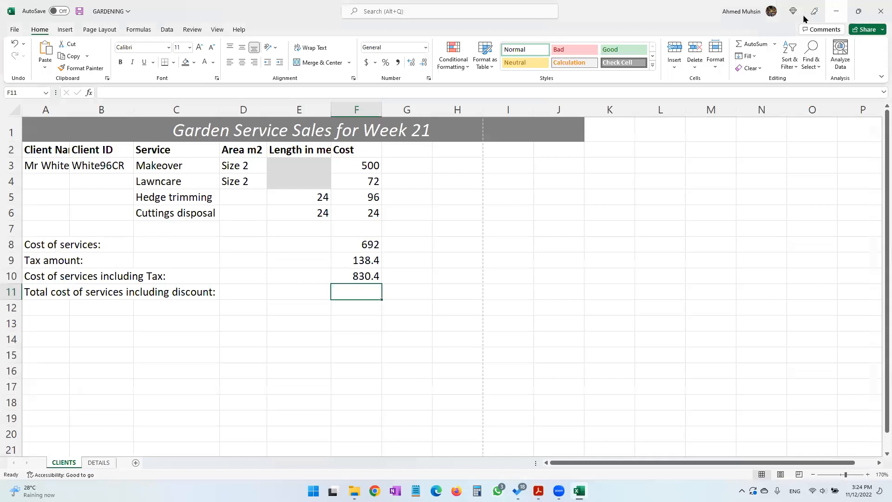